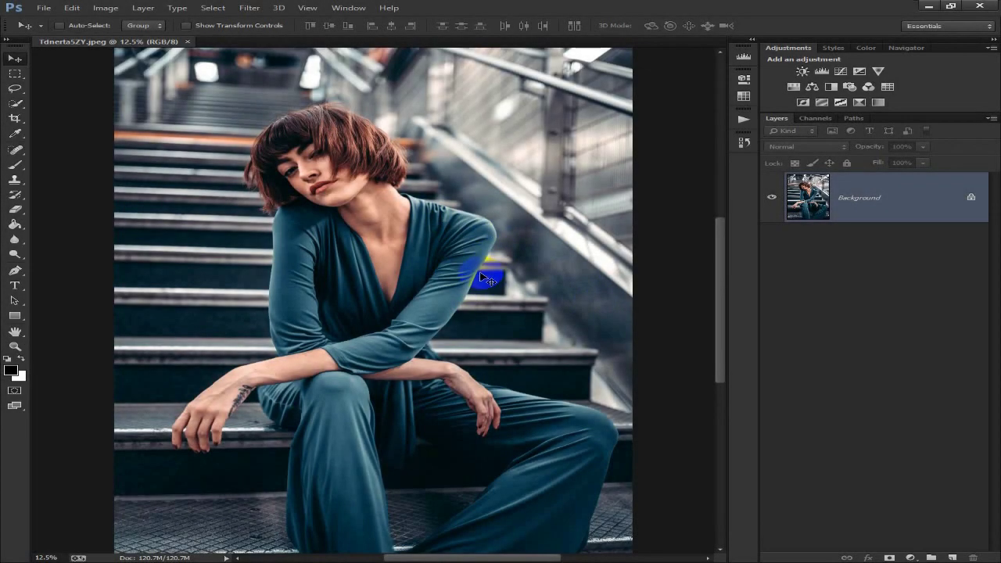
Add a Brightness/Contrast adjustment layer with brightness -22 and contrast 39
{"action": "left_click", "coordinate": [911, 558]}
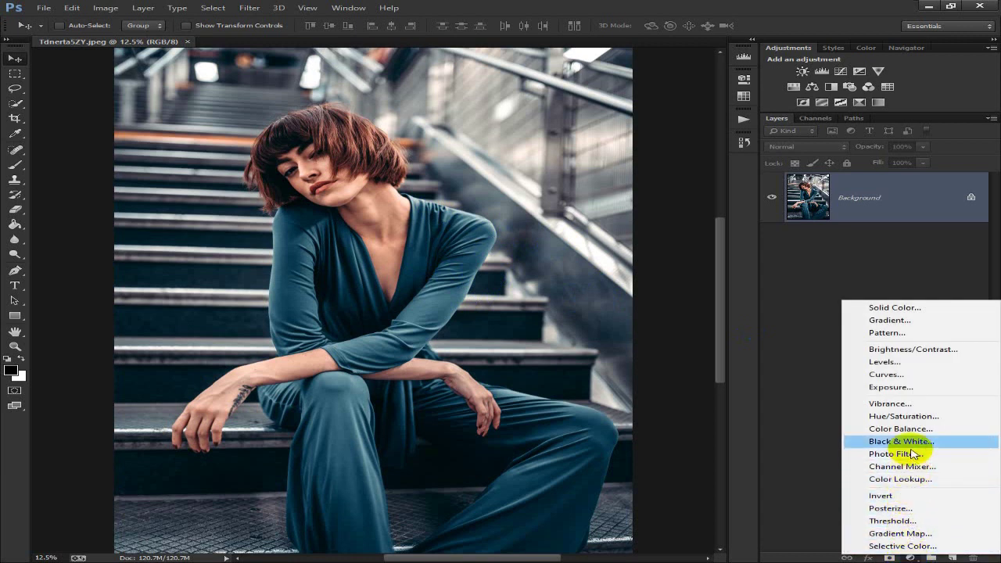
{"action": "left_click", "coordinate": [934, 351]}
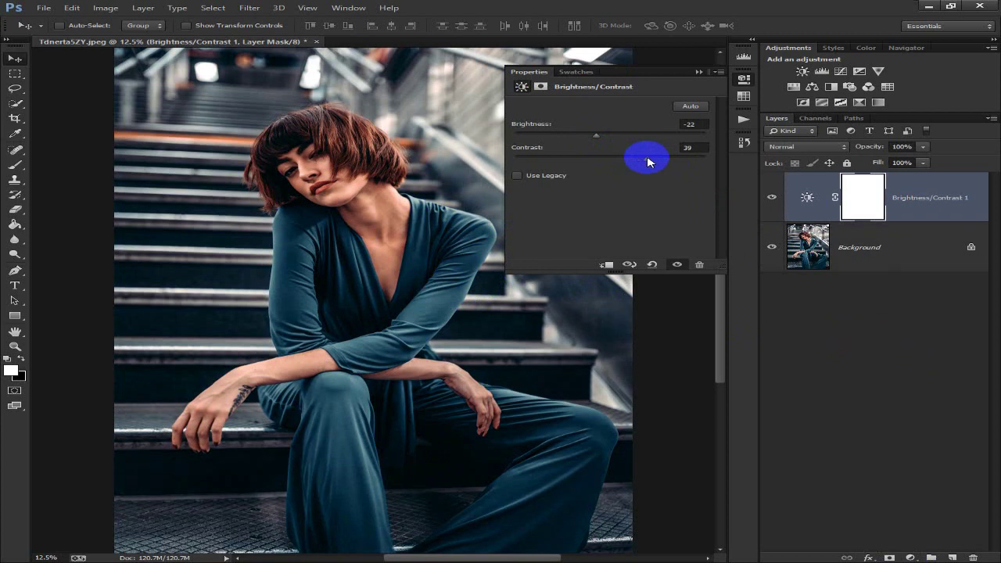
{"action": "left_click", "coordinate": [700, 73]}
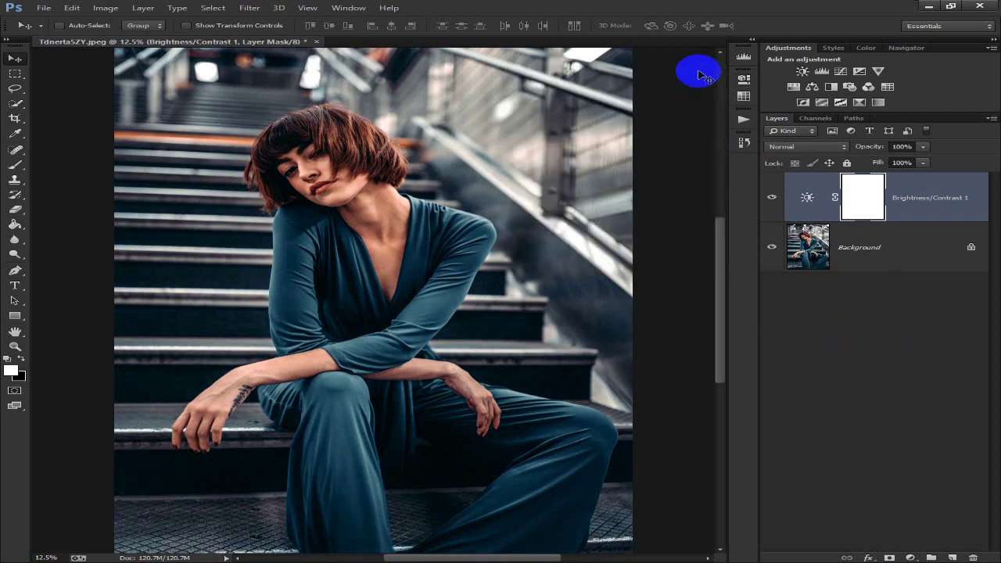
{"action": "left_click", "coordinate": [914, 558]}
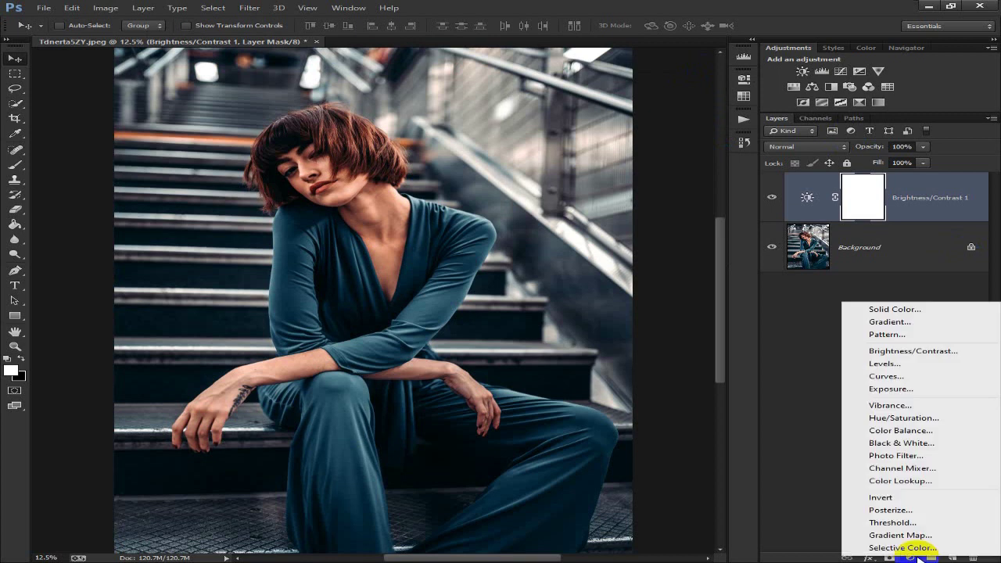
Add a Levels adjustment layer with input levels 14, 1.34 and 243
{"action": "left_click", "coordinate": [882, 365]}
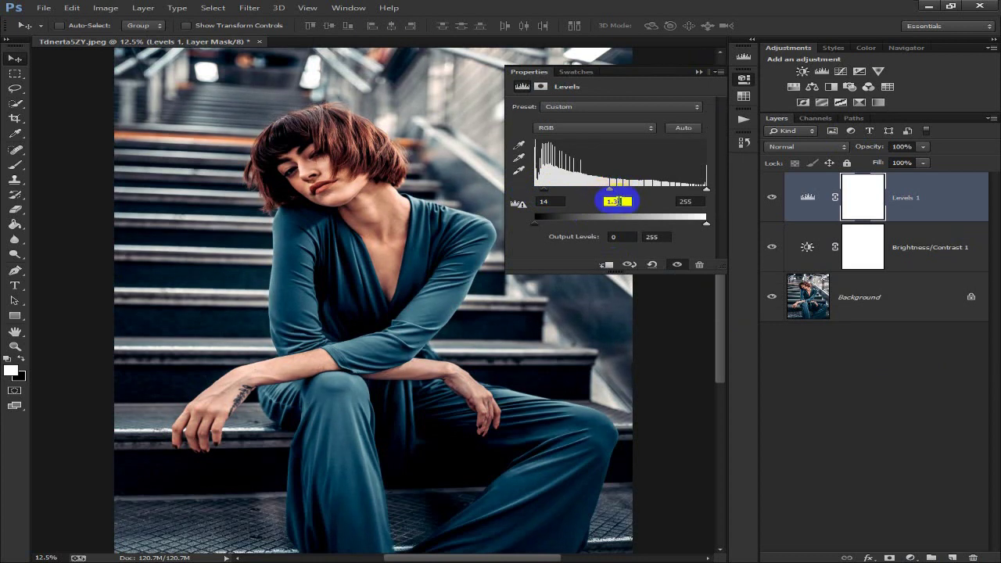
{"action": "key", "text": "Return"}
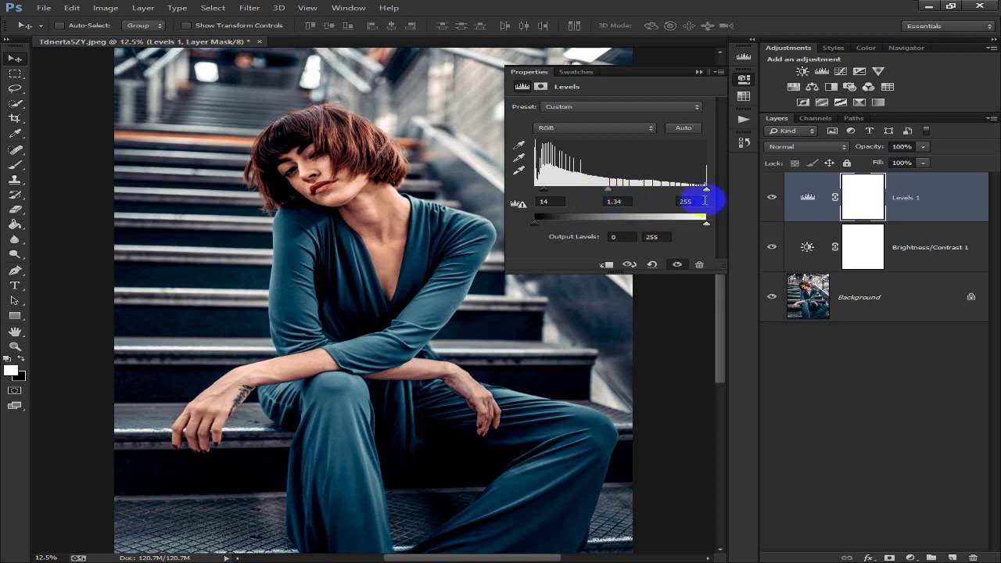
{"action": "key", "text": "Return"}
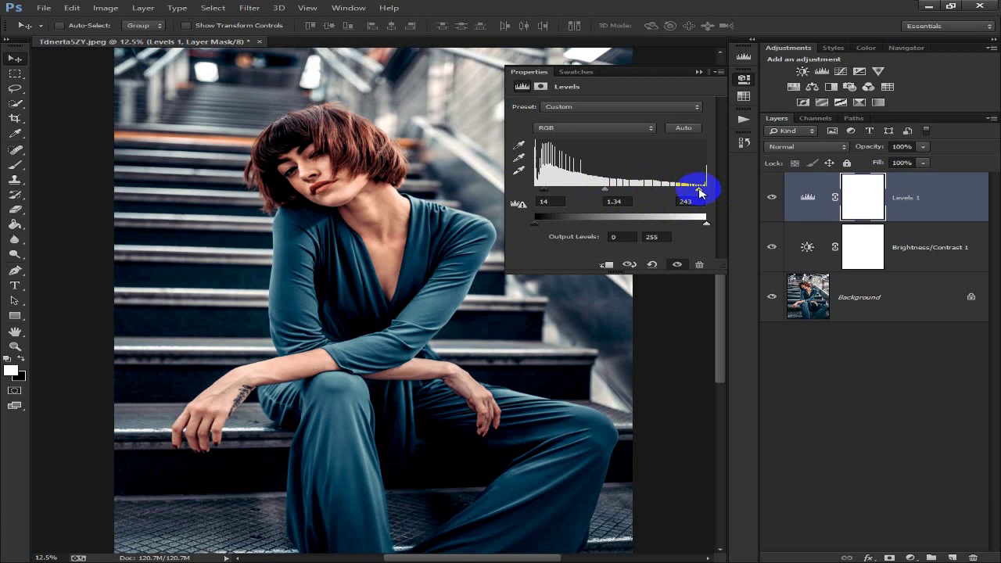
{"action": "left_click", "coordinate": [616, 201]}
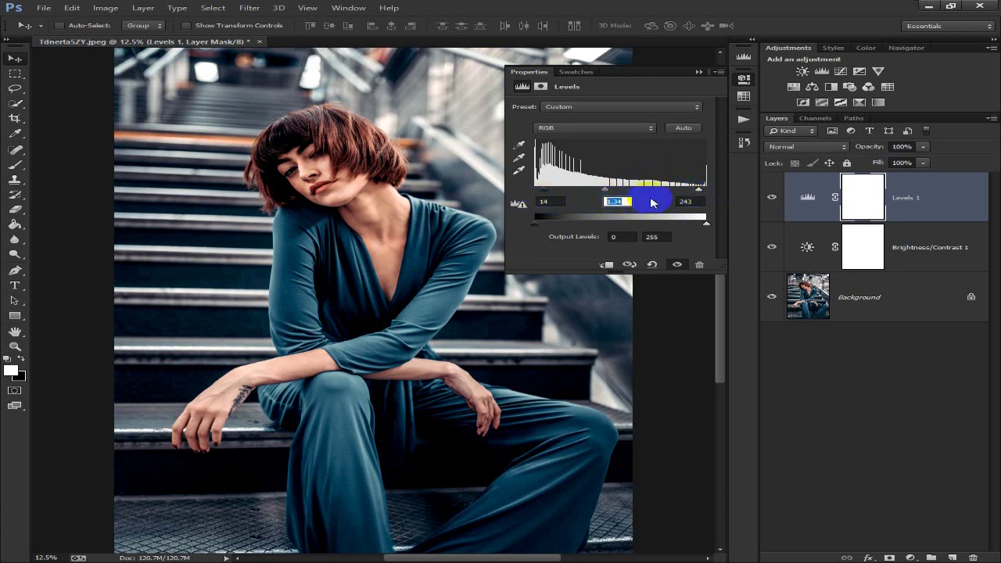
{"action": "left_click", "coordinate": [687, 201]}
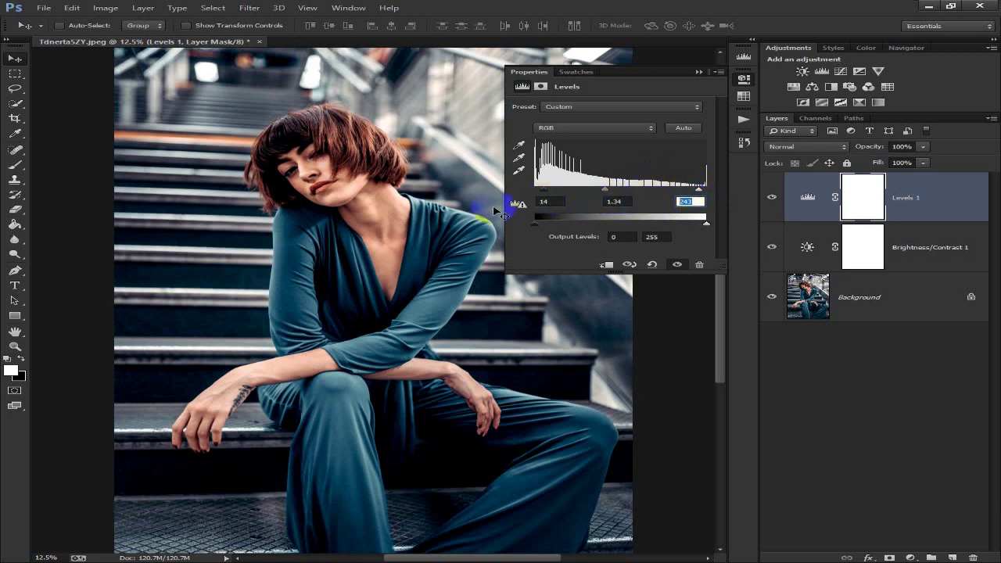
{"action": "left_click", "coordinate": [698, 73]}
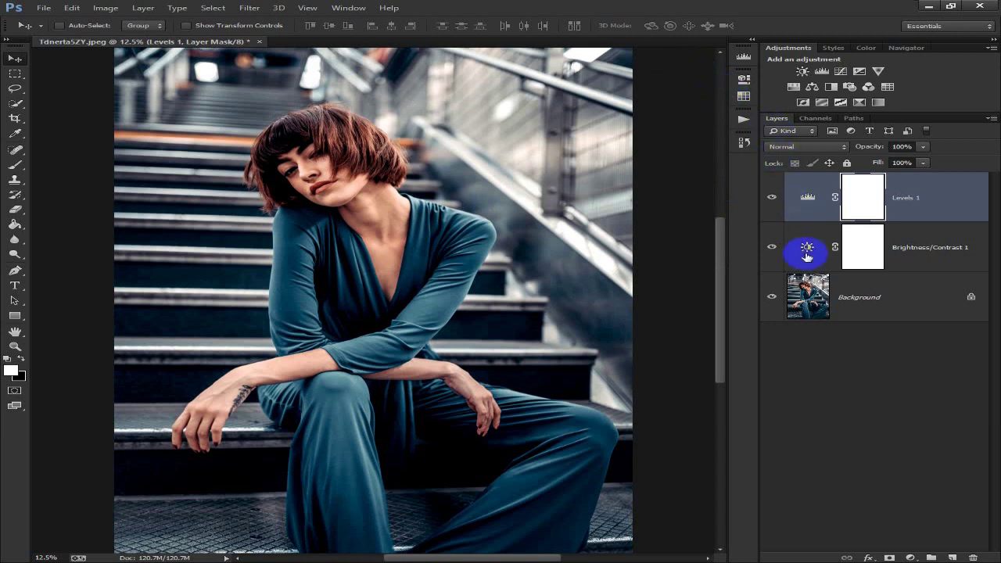
Add Curves 1, pulling the highlight end down slightly to dim highlights
{"action": "left_click", "coordinate": [912, 557]}
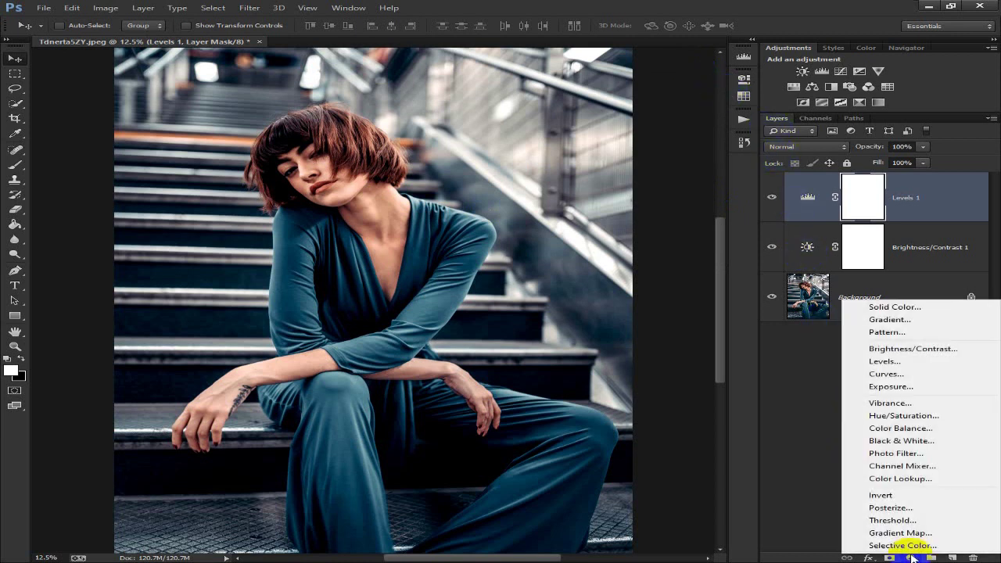
{"action": "left_click", "coordinate": [899, 377]}
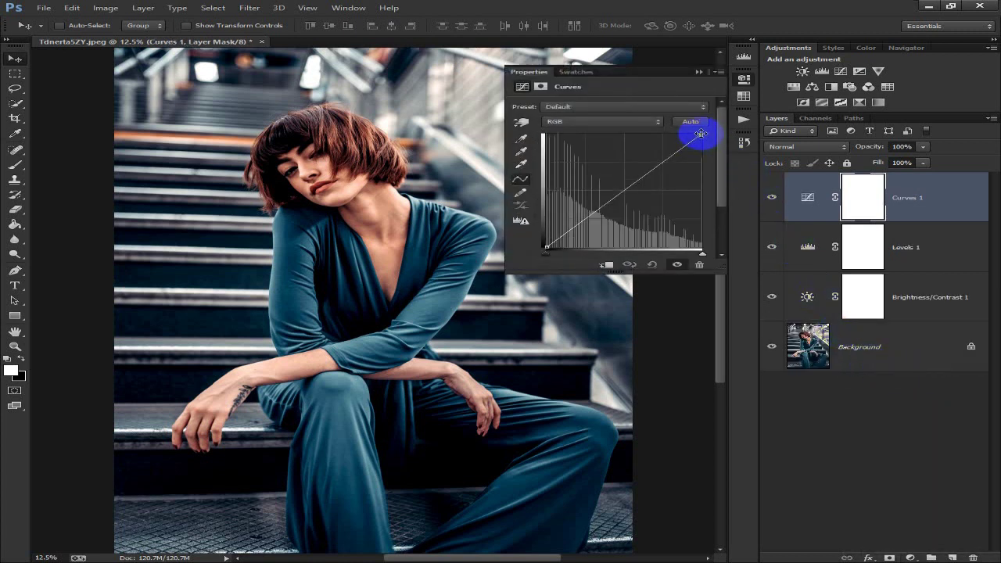
{"action": "left_click_drag", "start_coordinate": [702, 136], "coordinate": [702, 145]}
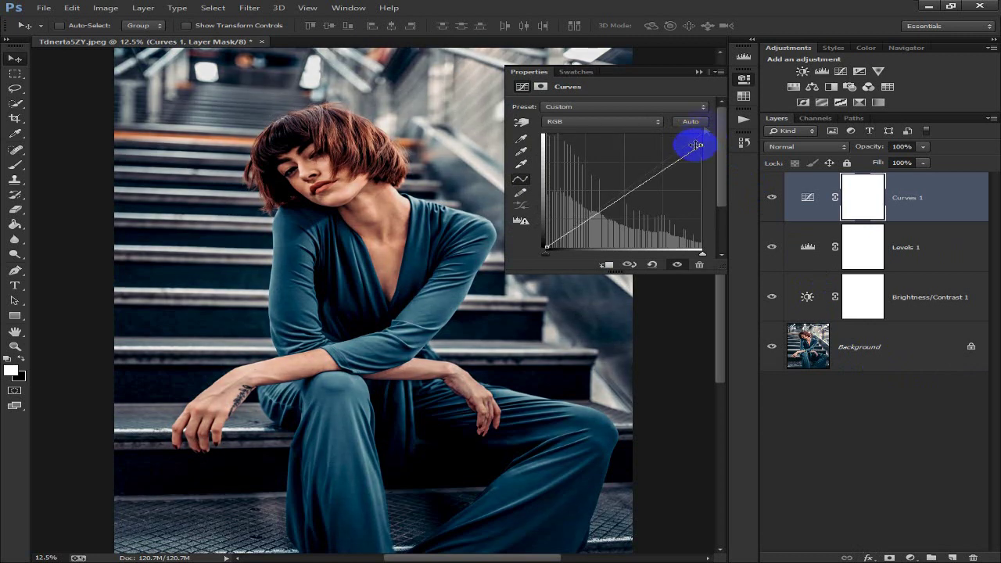
{"action": "left_click", "coordinate": [698, 73]}
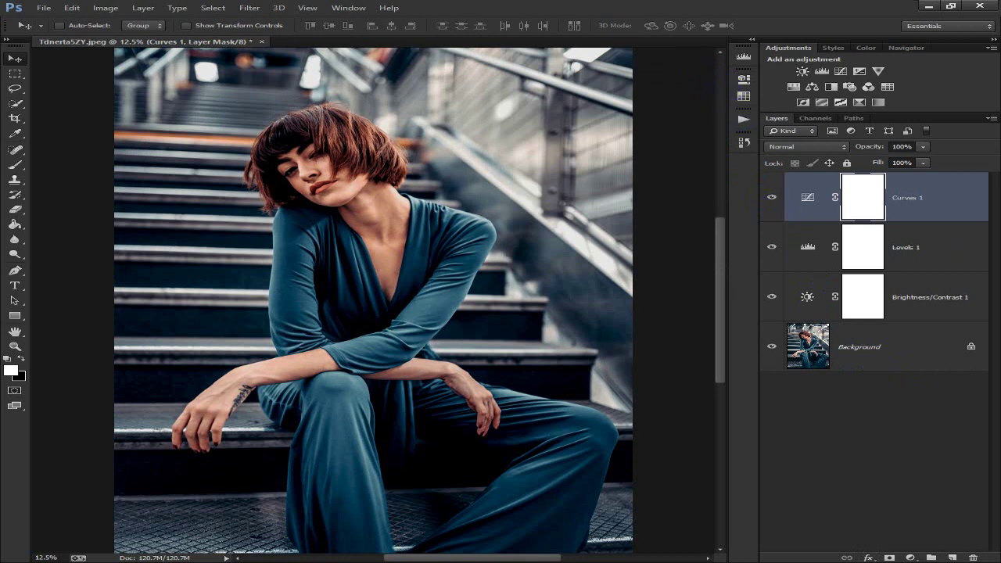
Add Curves 2, lifting the black point to fade the shadows, and compare before/after
{"action": "left_click", "coordinate": [910, 557]}
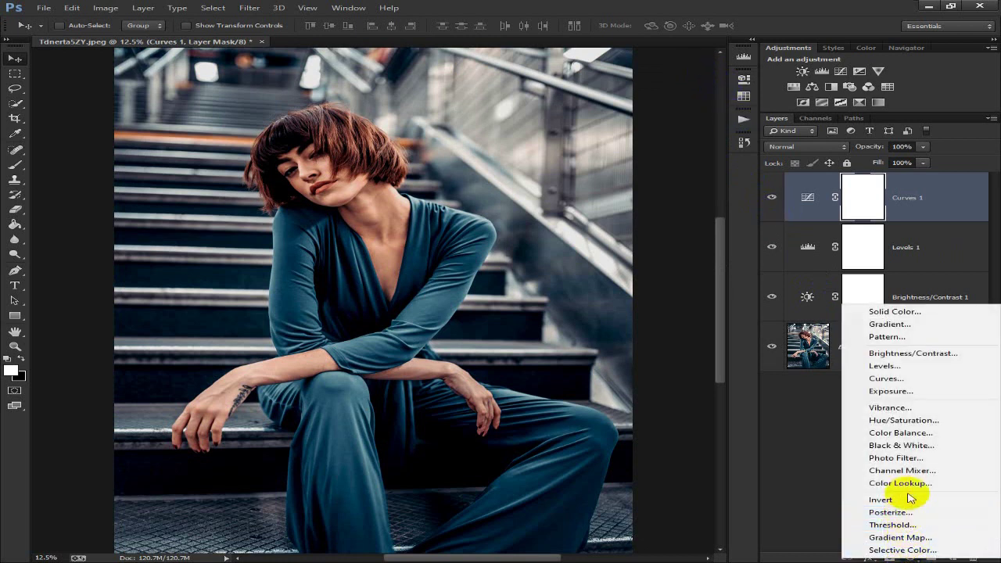
{"action": "left_click", "coordinate": [960, 382]}
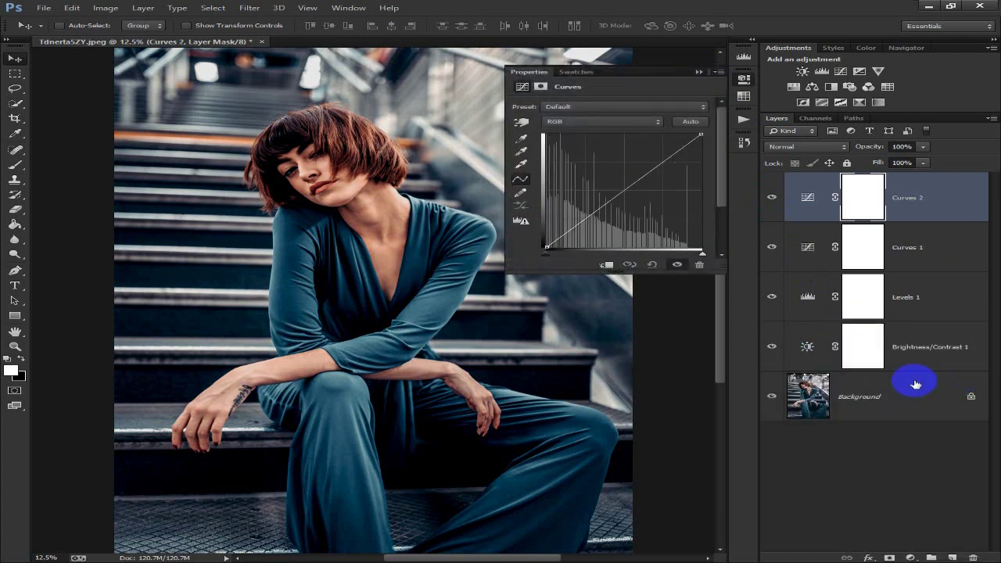
{"action": "left_click_drag", "start_coordinate": [546, 247], "coordinate": [541, 238]}
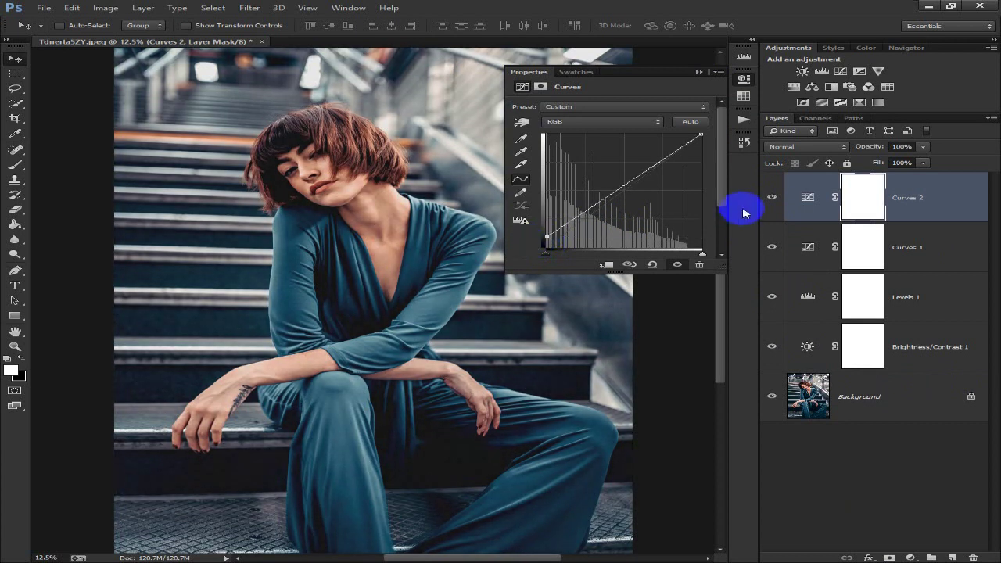
{"action": "left_click", "coordinate": [771, 197]}
{"action": "left_click", "coordinate": [771, 198]}
{"action": "left_click", "coordinate": [771, 198]}
{"action": "left_click", "coordinate": [771, 198]}
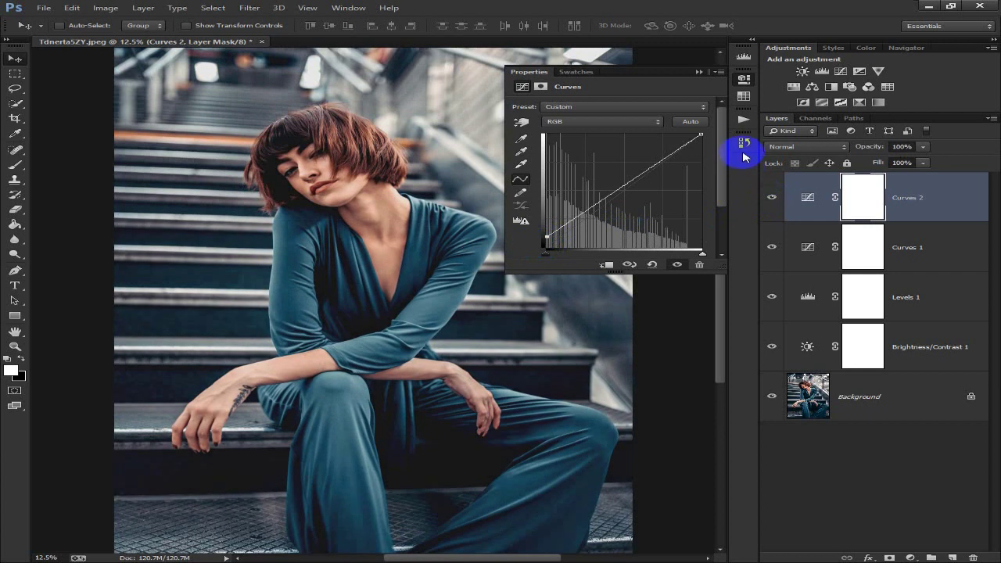
{"action": "left_click", "coordinate": [699, 73]}
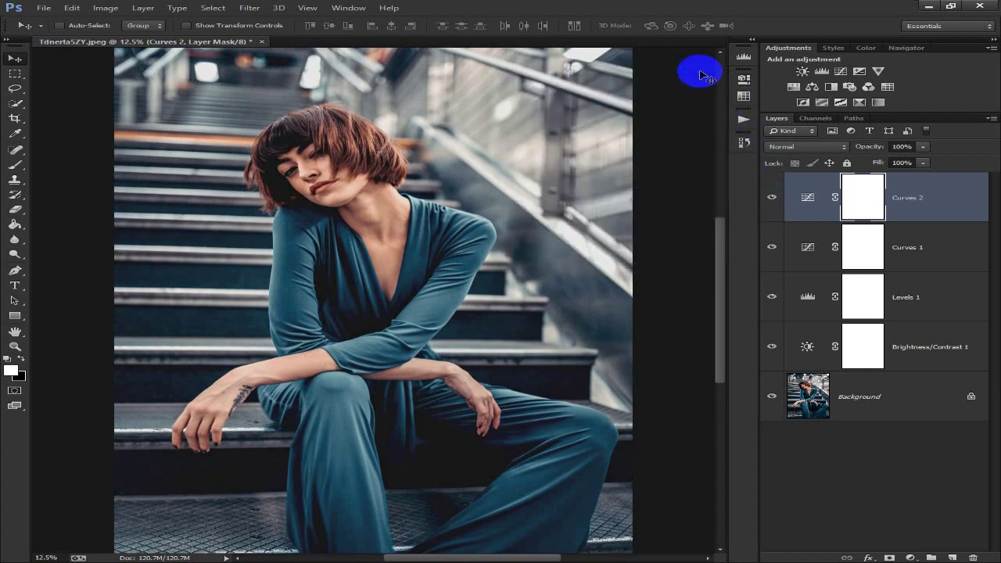
{"action": "left_click", "coordinate": [855, 205]}
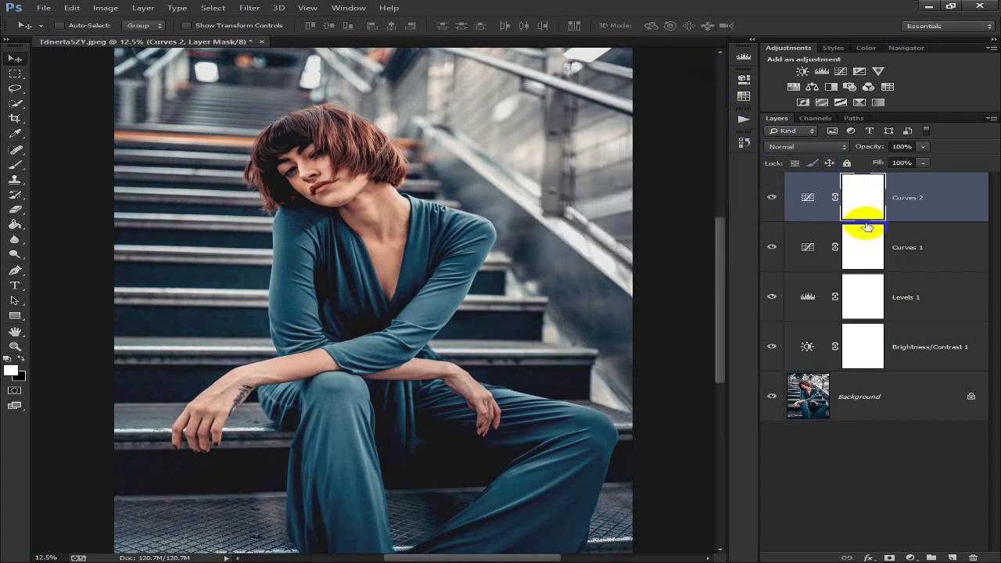
{"action": "left_click", "coordinate": [910, 559]}
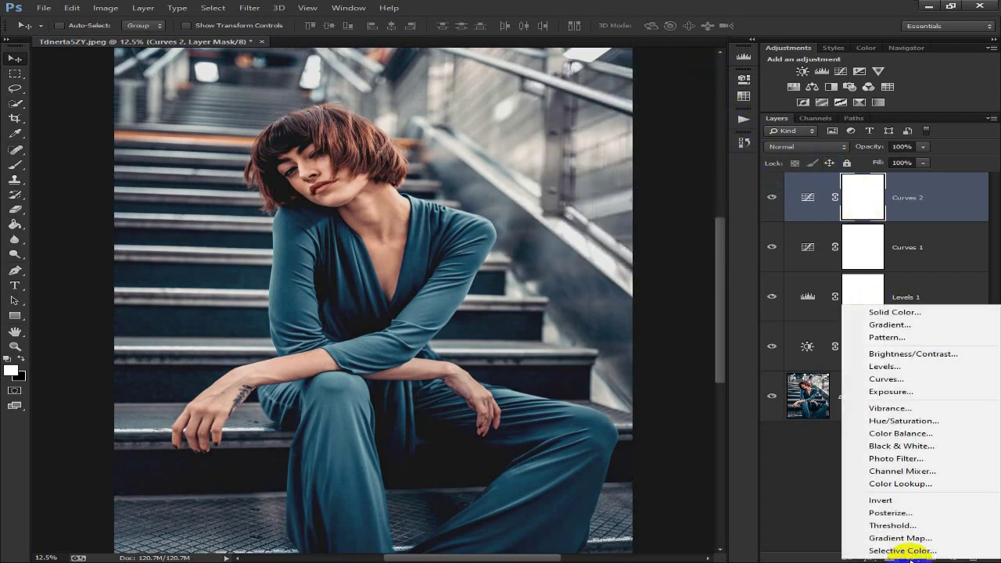
Add Curves 3, bending the midtones down slightly to darken the portrait
{"action": "left_click", "coordinate": [880, 380]}
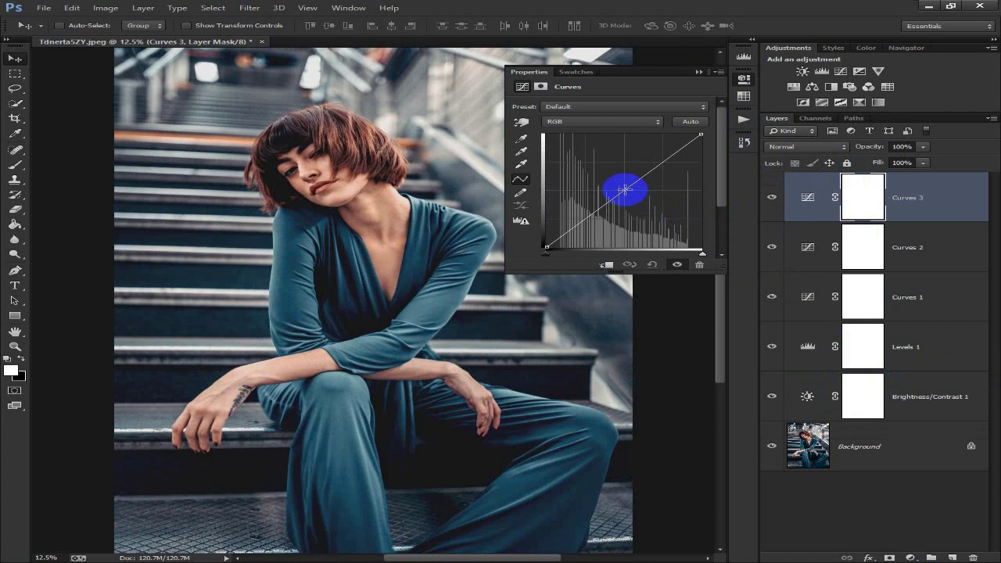
{"action": "left_click_drag", "start_coordinate": [623, 189], "coordinate": [624, 196]}
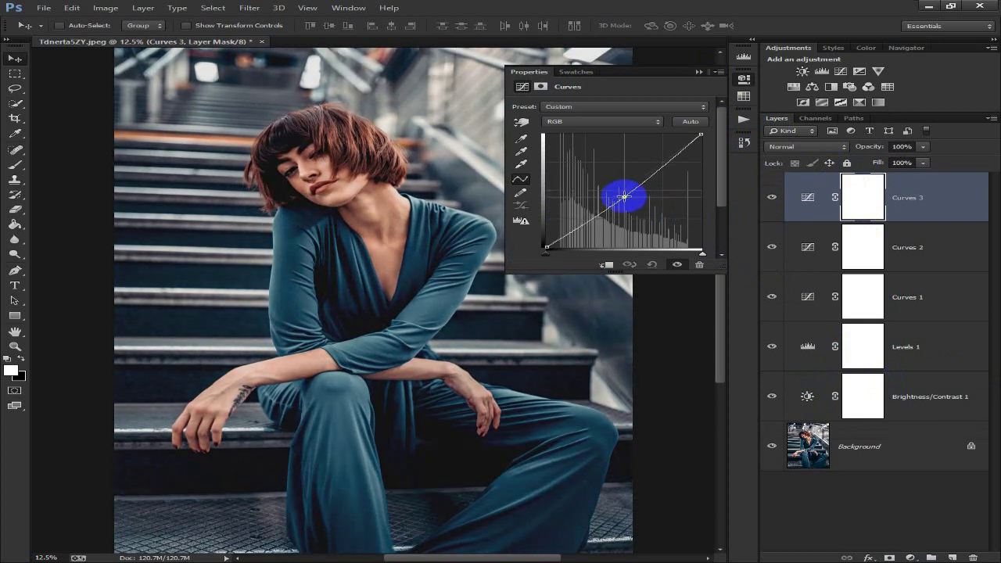
{"action": "left_click", "coordinate": [764, 196]}
{"action": "left_click", "coordinate": [764, 195]}
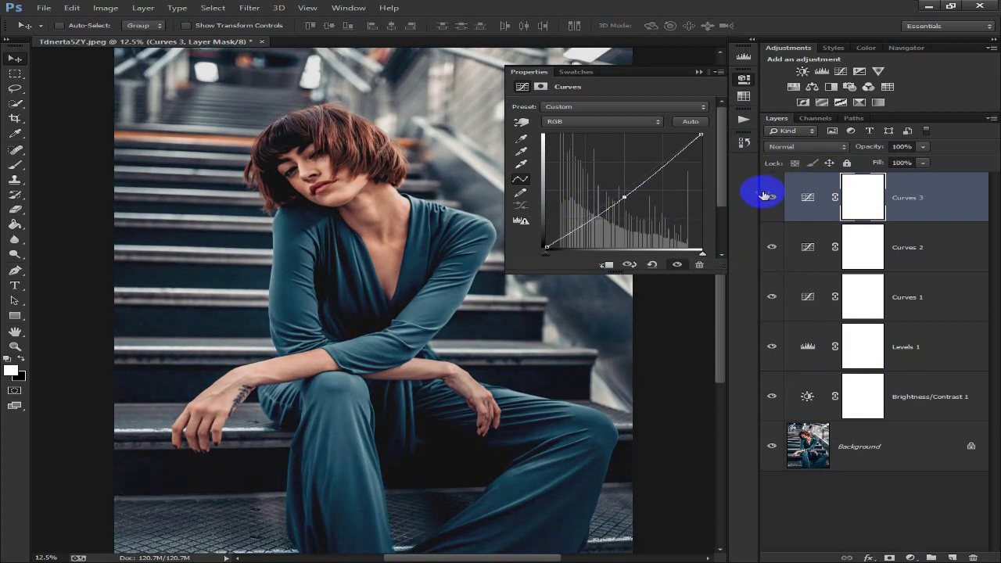
{"action": "left_click", "coordinate": [698, 73]}
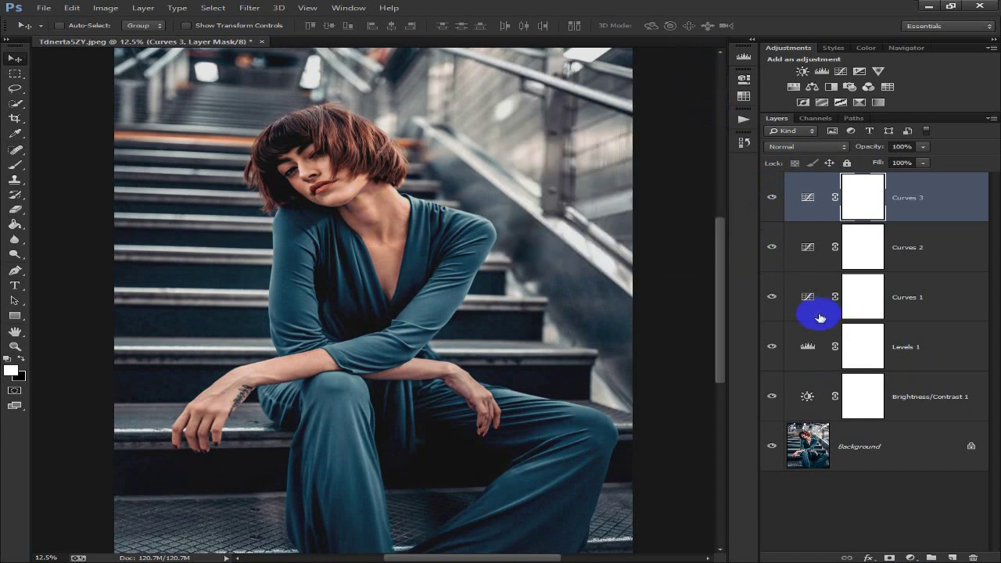
Add Curves 4 with the white point pulled inward to brighten highlights
{"action": "left_click", "coordinate": [910, 557]}
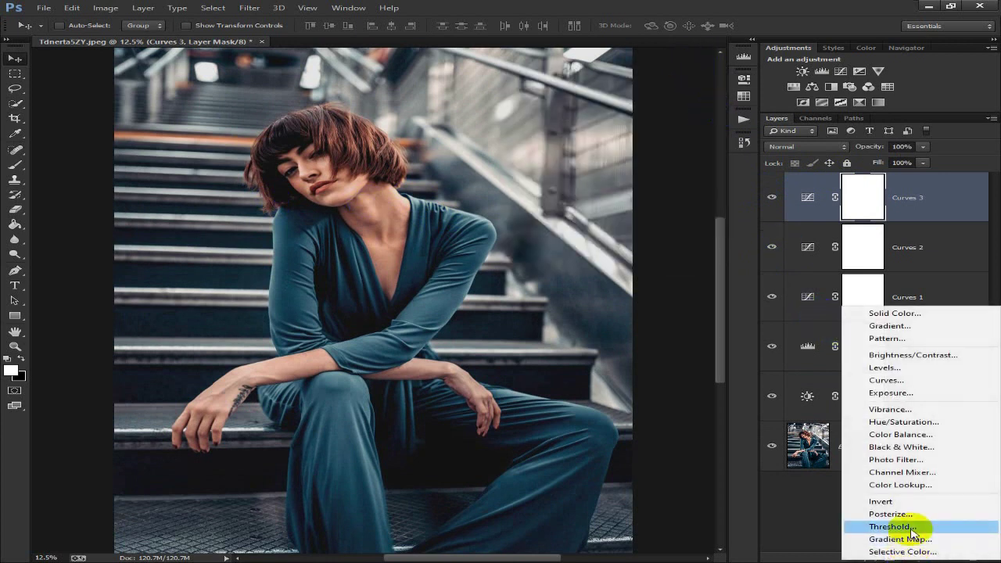
{"action": "left_click", "coordinate": [931, 381]}
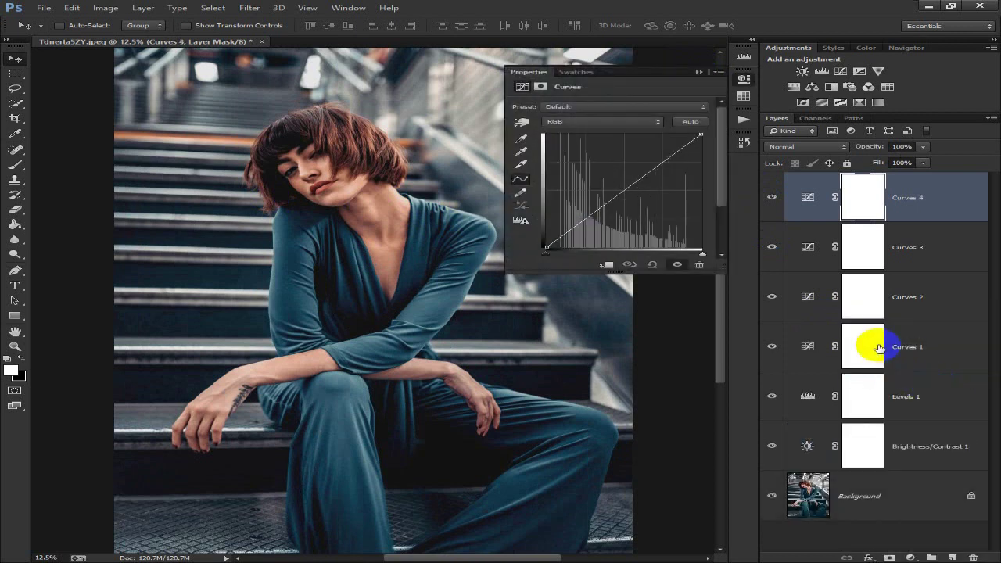
{"action": "left_click_drag", "start_coordinate": [701, 134], "coordinate": [680, 133]}
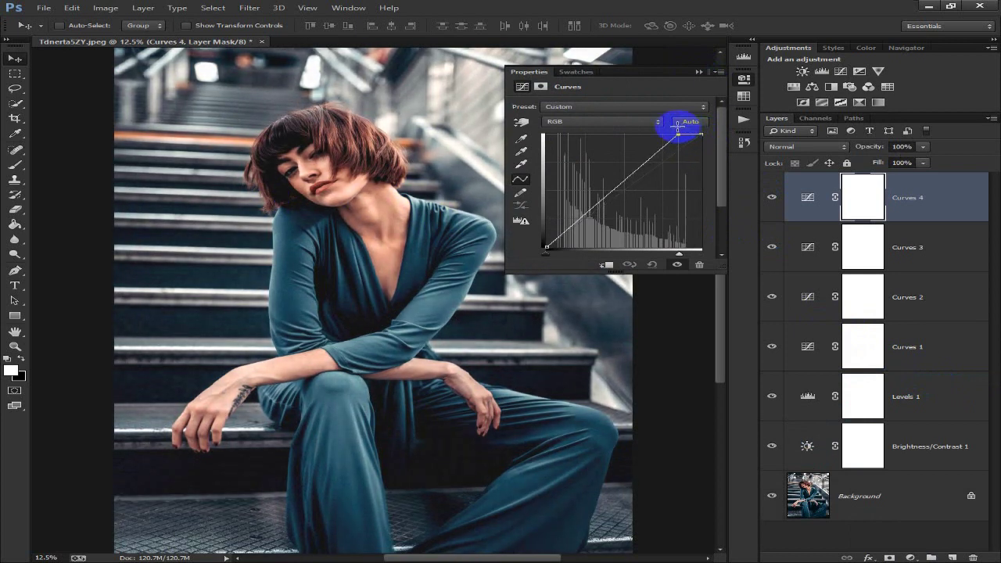
{"action": "left_click", "coordinate": [772, 197]}
{"action": "left_click", "coordinate": [772, 197]}
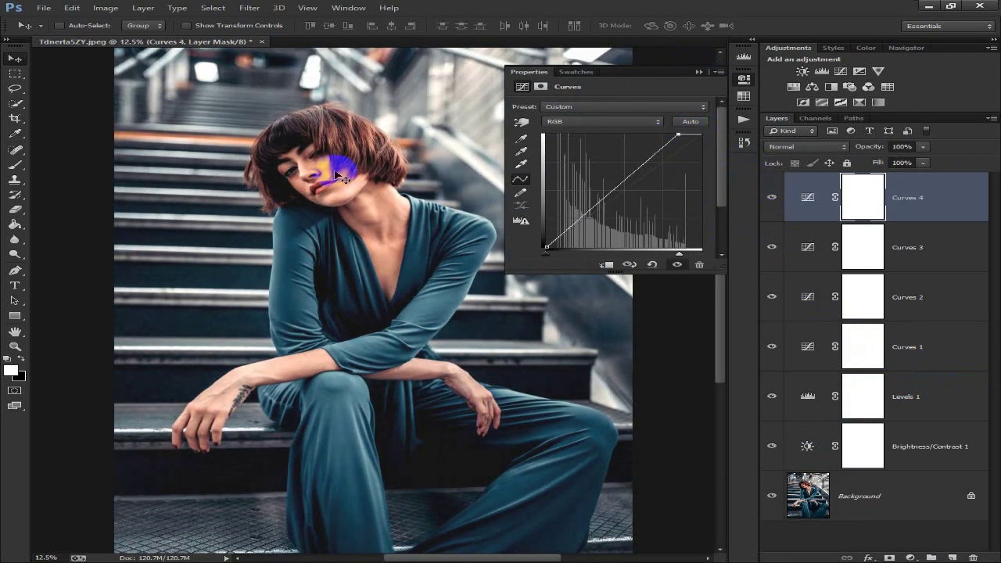
{"action": "left_click", "coordinate": [699, 72]}
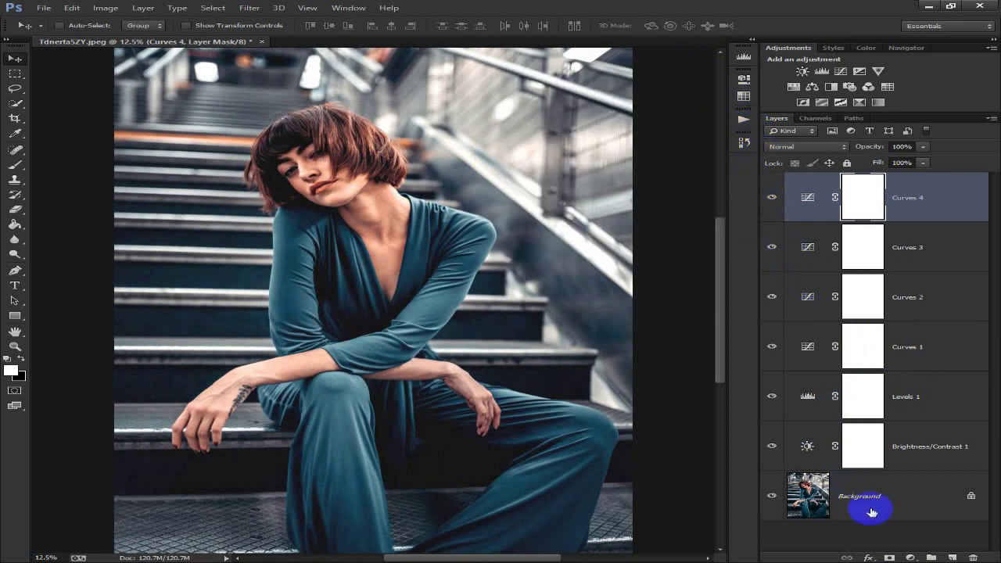
Add an Exposure adjustment layer set to -0.06 to slightly darken the portrait
{"action": "left_click", "coordinate": [909, 558]}
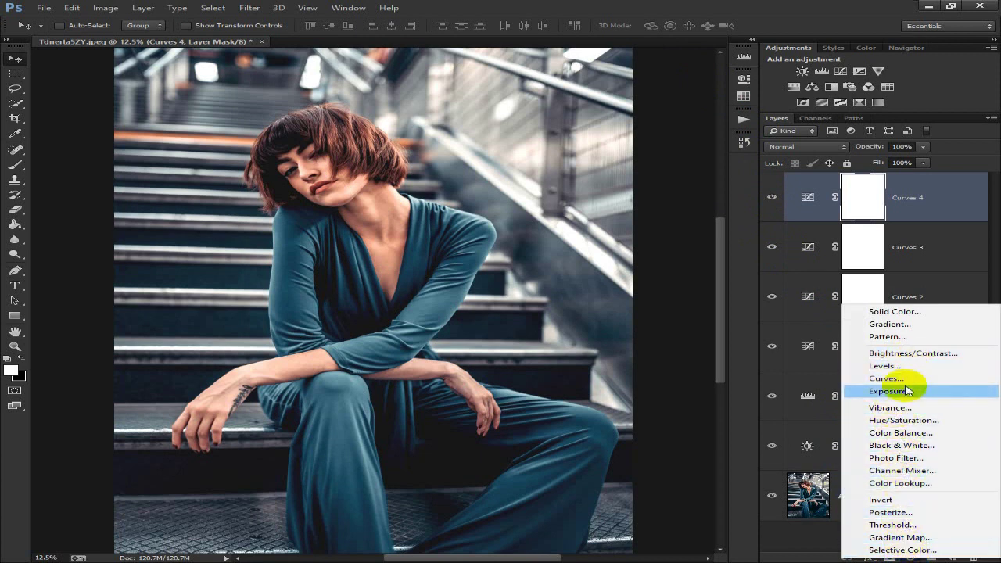
{"action": "left_click", "coordinate": [905, 393]}
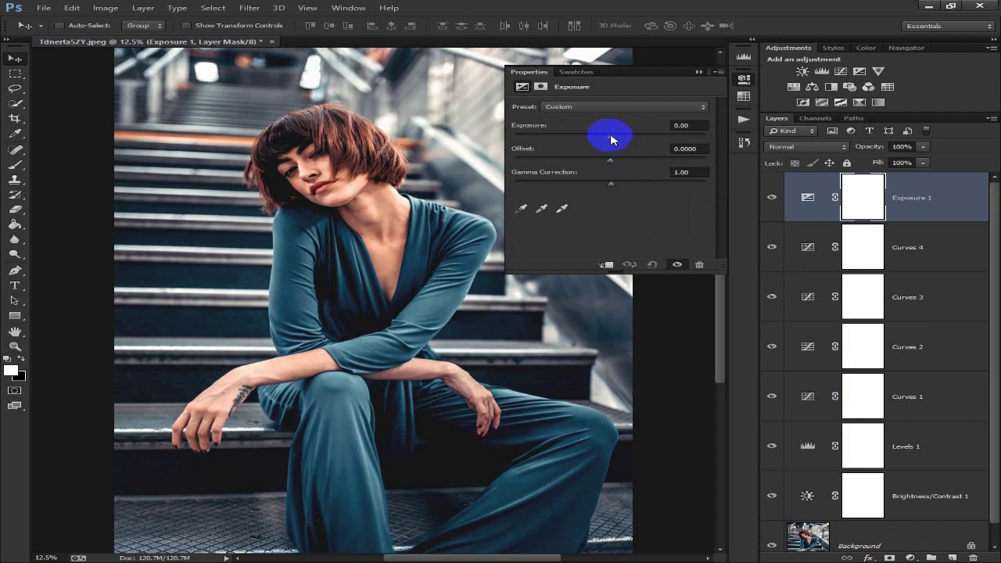
{"action": "left_click", "coordinate": [687, 125]}
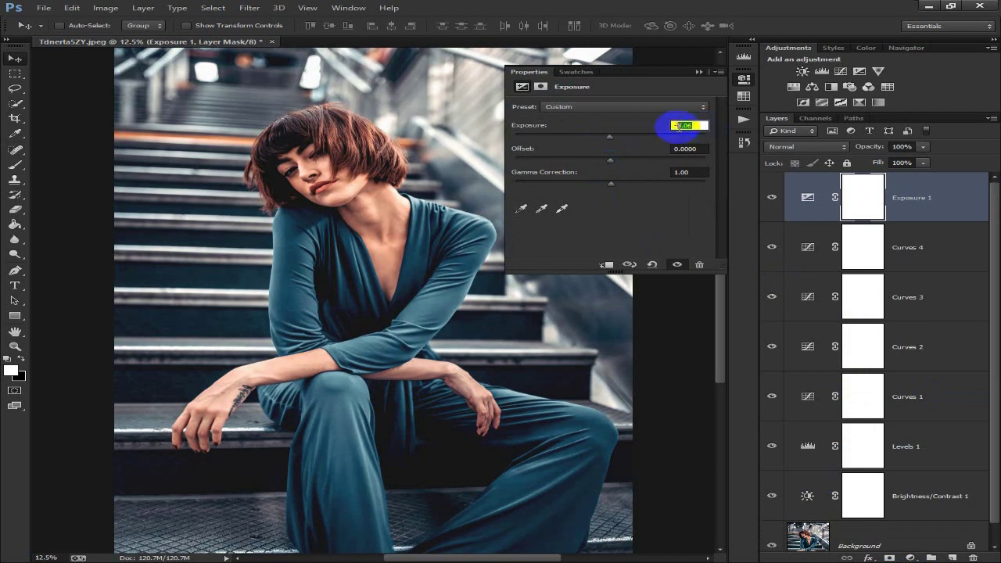
{"action": "left_click", "coordinate": [693, 127]}
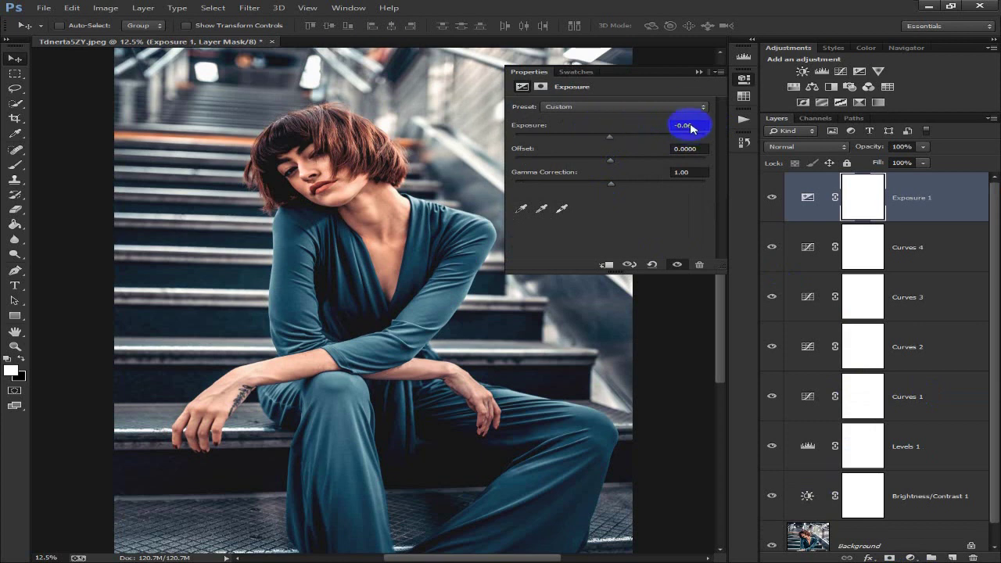
{"action": "left_click", "coordinate": [699, 72]}
{"action": "left_click", "coordinate": [910, 558]}
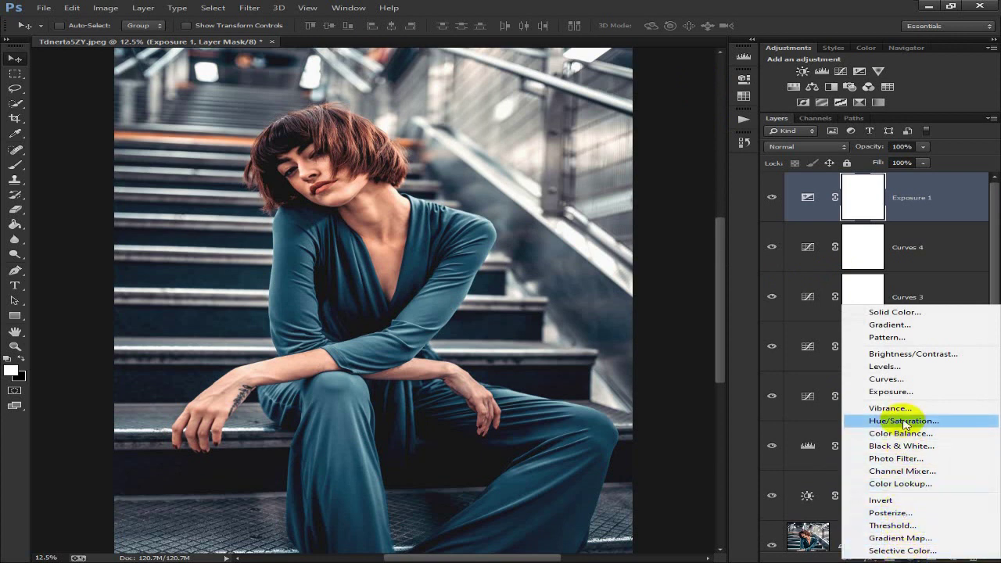
Add Curves 5 with a customized Blue channel curve
{"action": "left_click", "coordinate": [939, 382]}
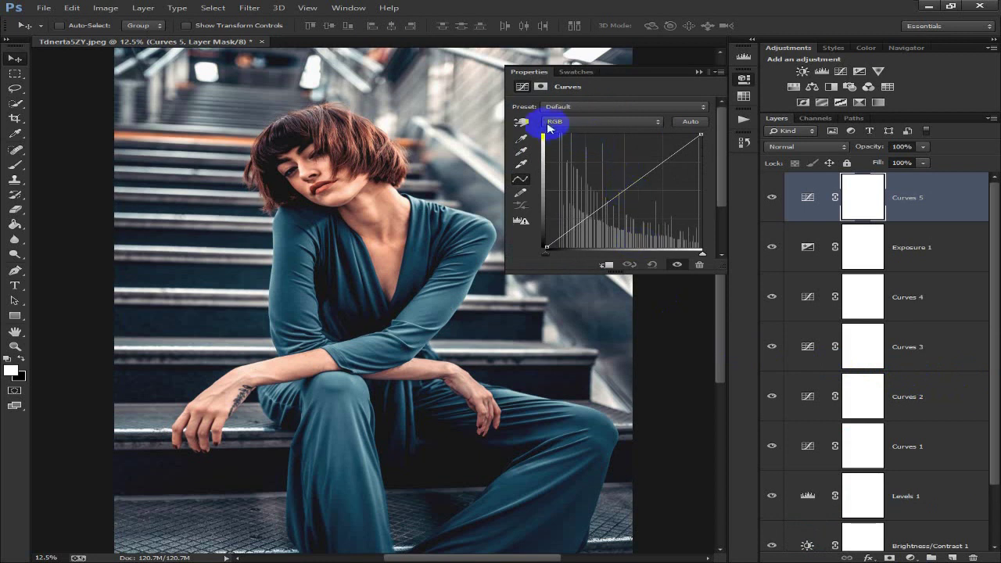
{"action": "left_click", "coordinate": [575, 122]}
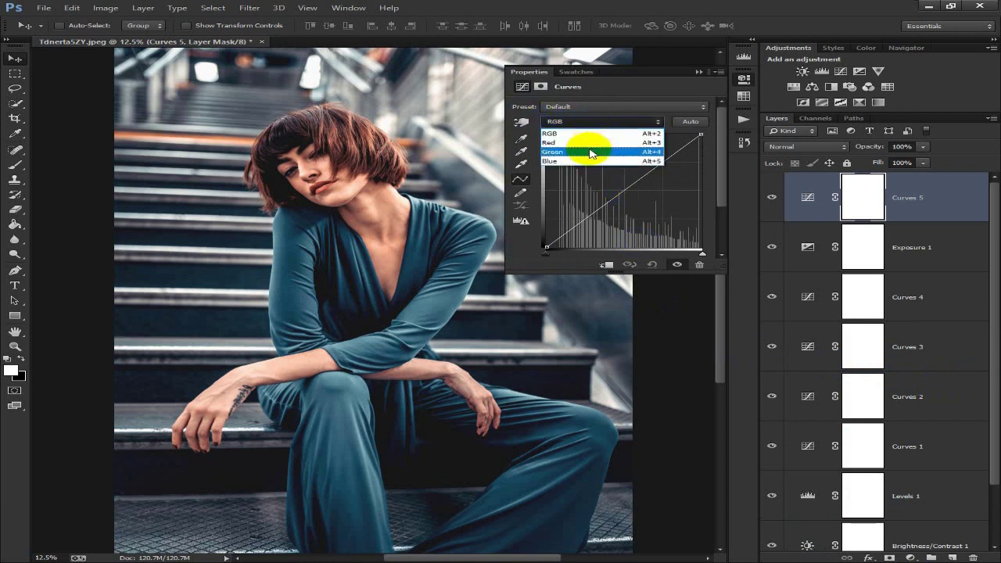
{"action": "left_click", "coordinate": [610, 163]}
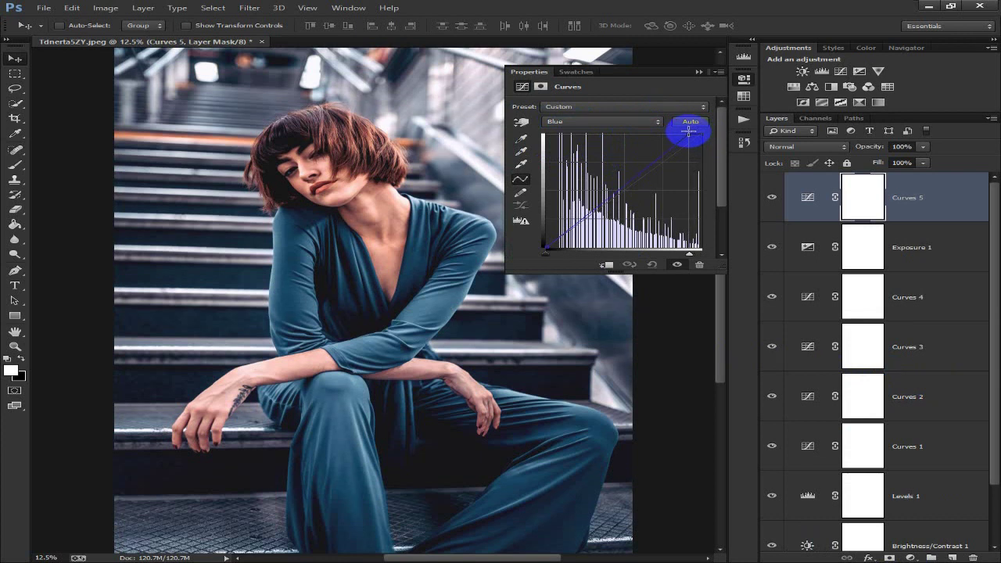
{"action": "left_click_drag", "start_coordinate": [688, 131], "coordinate": [689, 136]}
{"action": "left_click", "coordinate": [698, 72]}
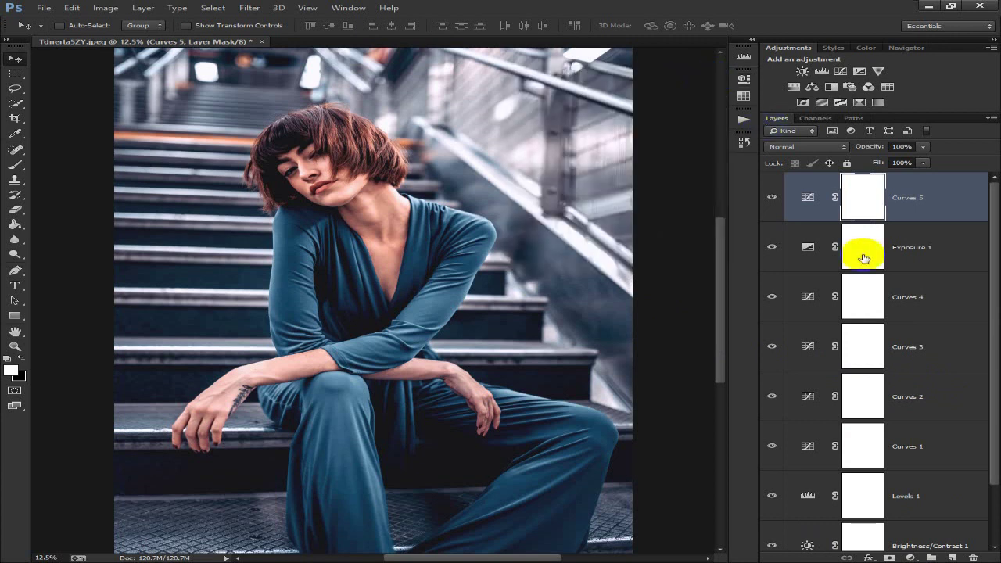
{"action": "left_click", "coordinate": [911, 558]}
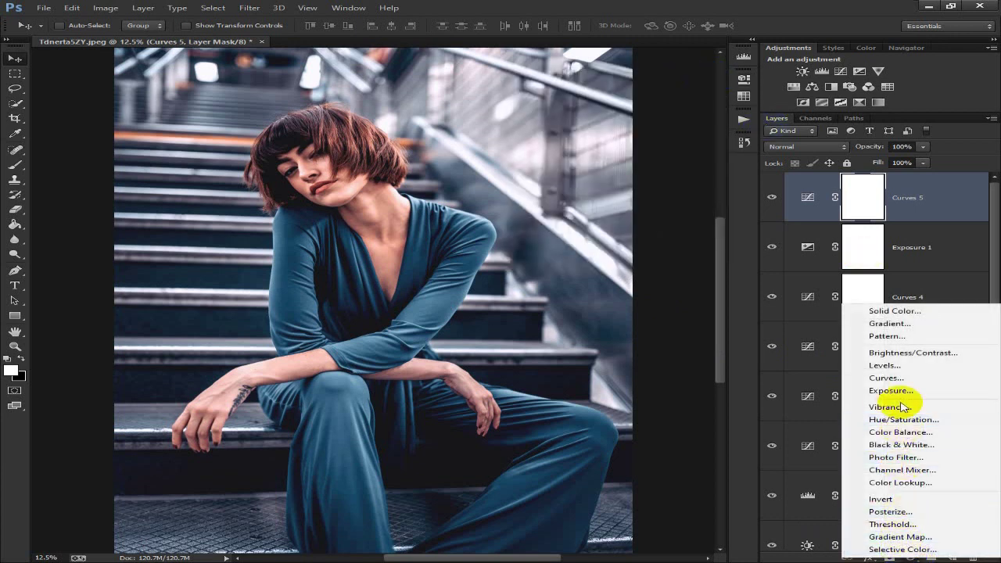
Add Curves 6 with the Blue channel white point pulled inward to cool highlights
{"action": "left_click", "coordinate": [934, 380]}
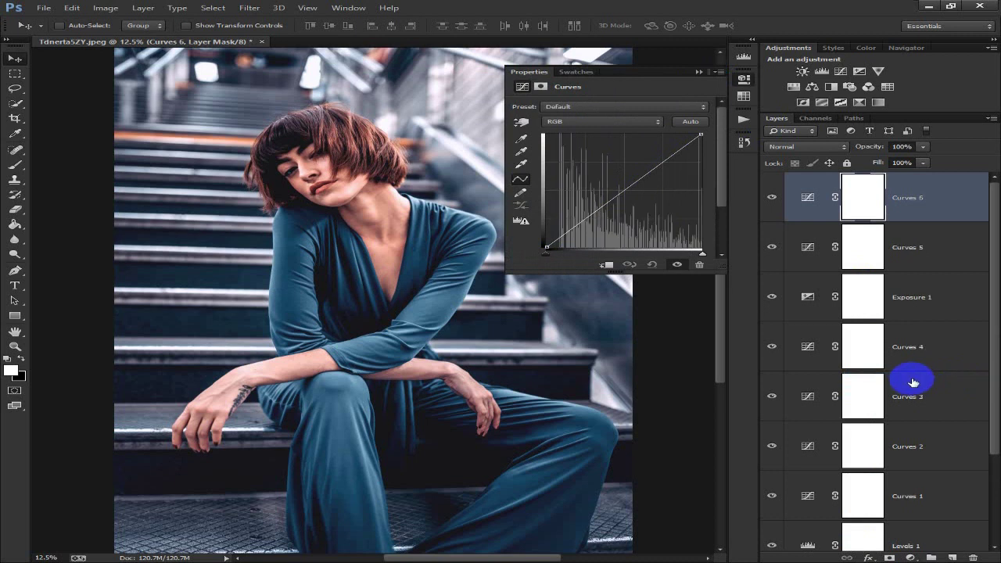
{"action": "left_click", "coordinate": [582, 121]}
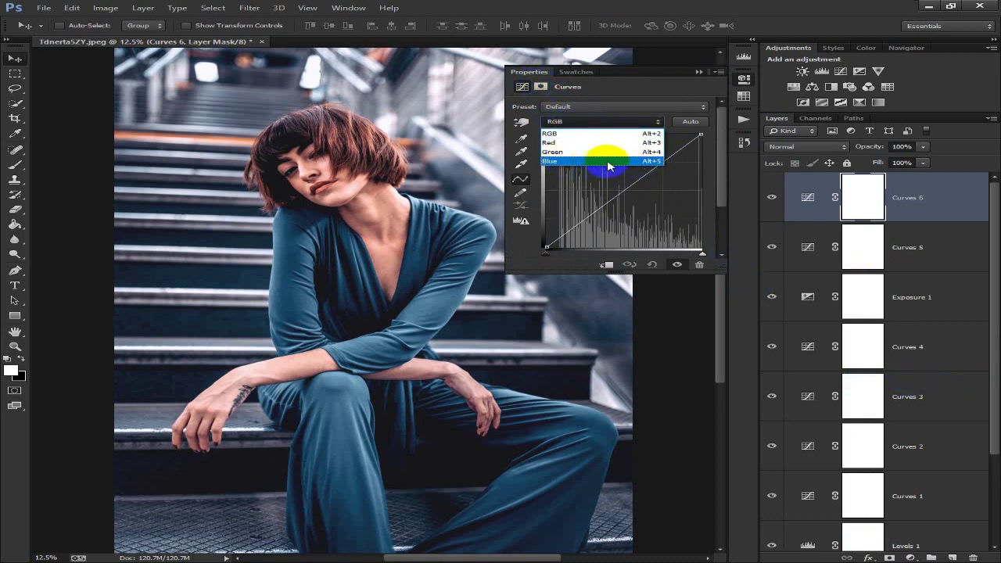
{"action": "left_click", "coordinate": [610, 161]}
{"action": "left_click_drag", "start_coordinate": [700, 134], "coordinate": [692, 134]}
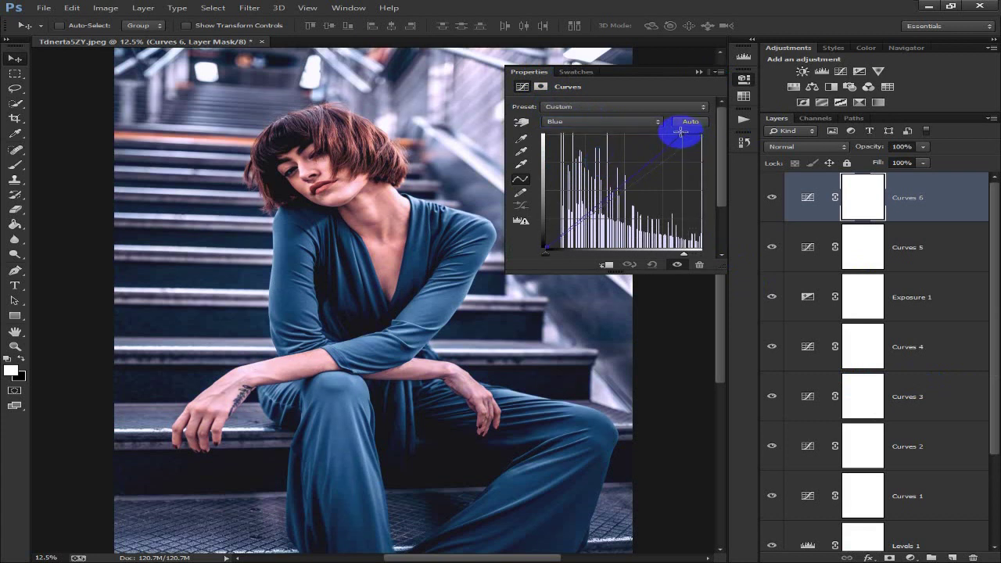
{"action": "left_click_drag", "start_coordinate": [681, 133], "coordinate": [679, 134]}
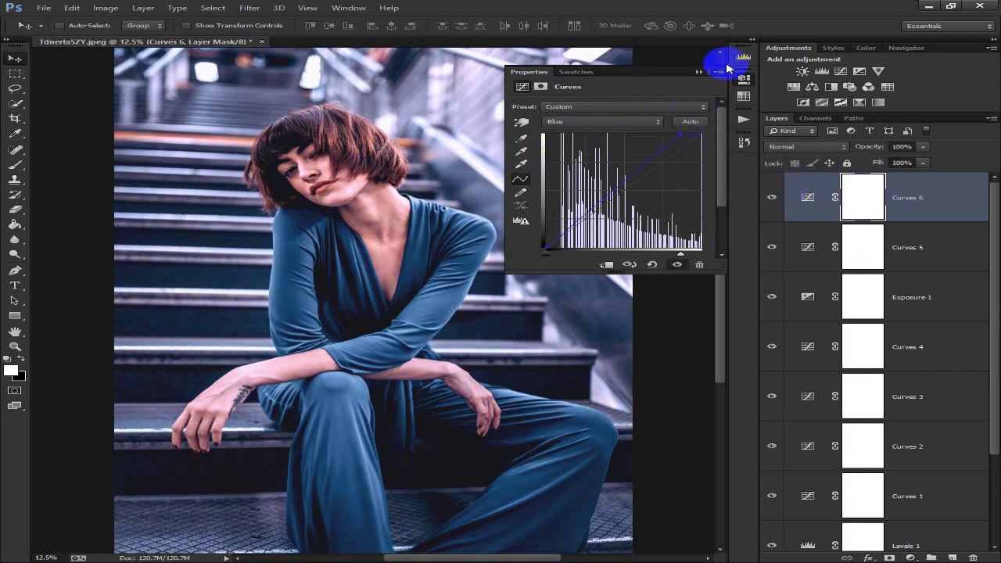
{"action": "left_click", "coordinate": [697, 72]}
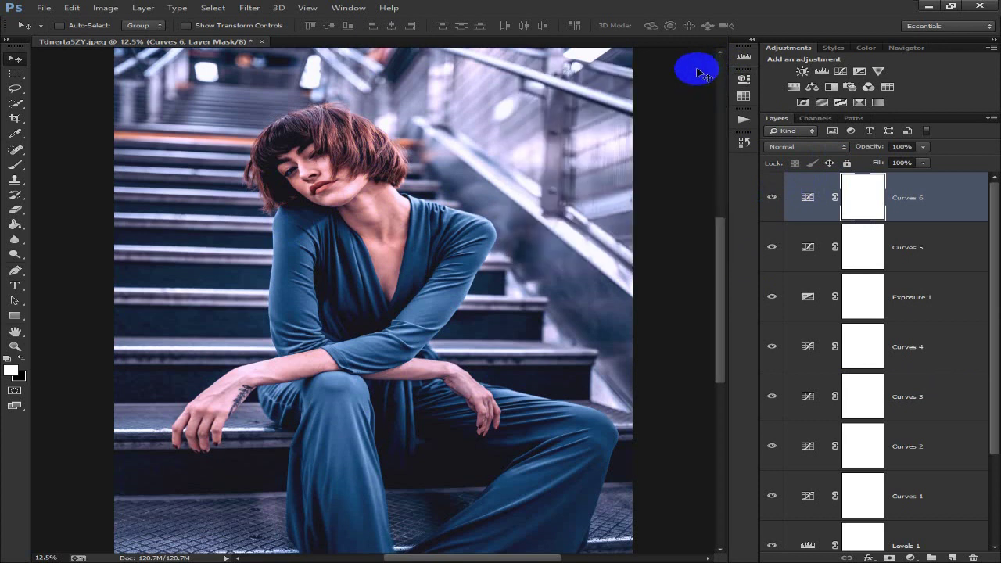
Add a Color Lookup layer using Orange and Blue ●●● 16.cube, blended in Color mode
{"action": "left_click", "coordinate": [910, 558]}
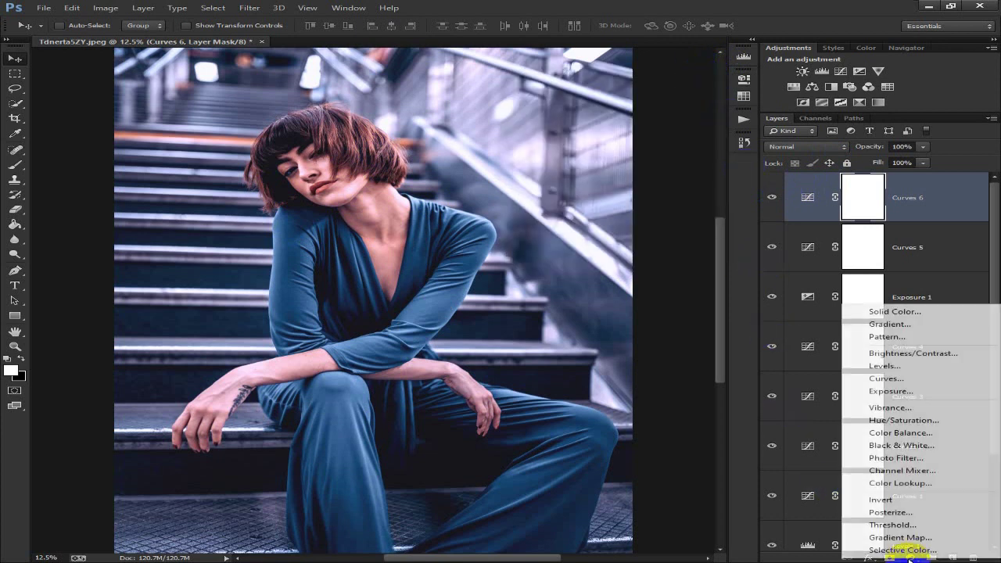
{"action": "left_click", "coordinate": [905, 484]}
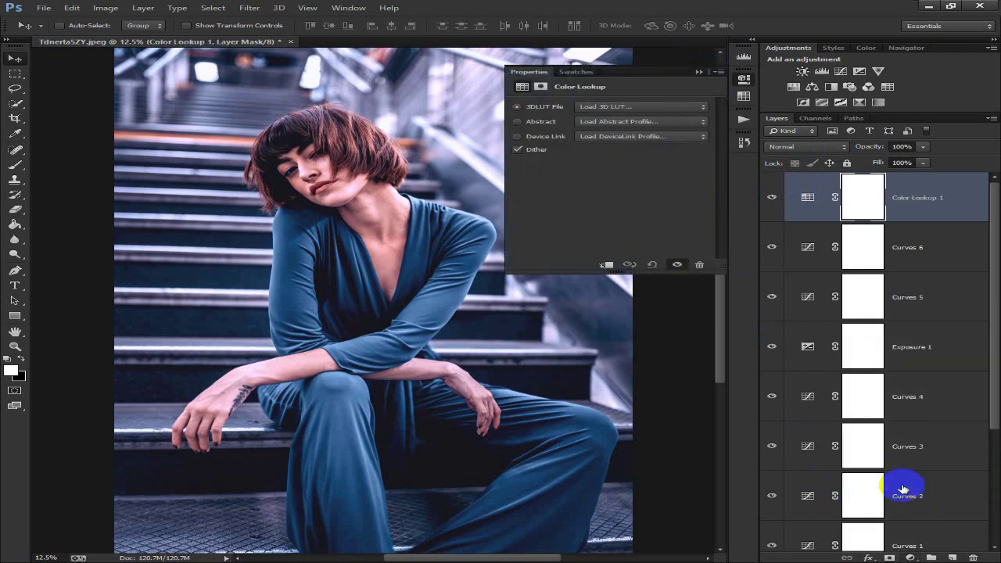
{"action": "left_click", "coordinate": [599, 107]}
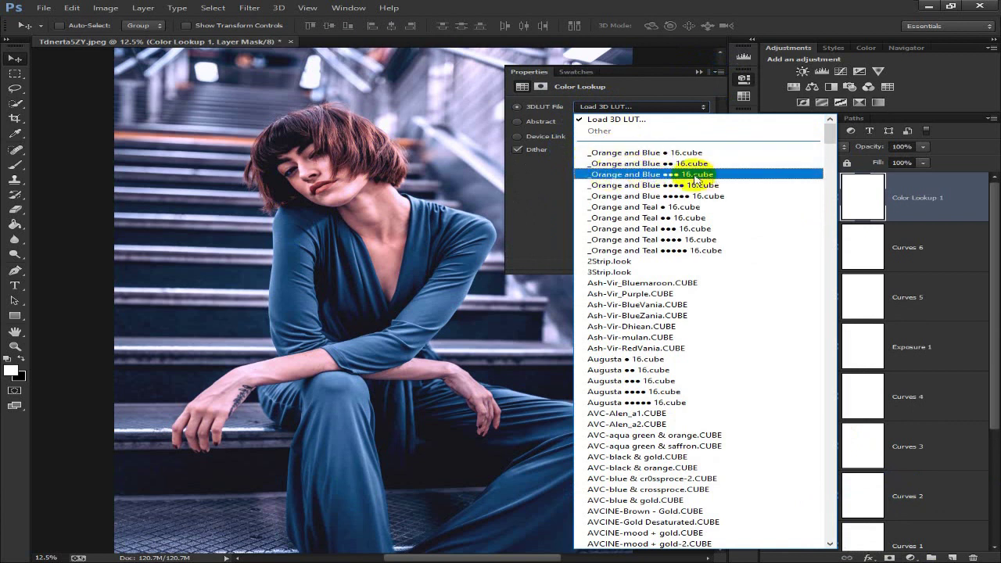
{"action": "left_click", "coordinate": [664, 178]}
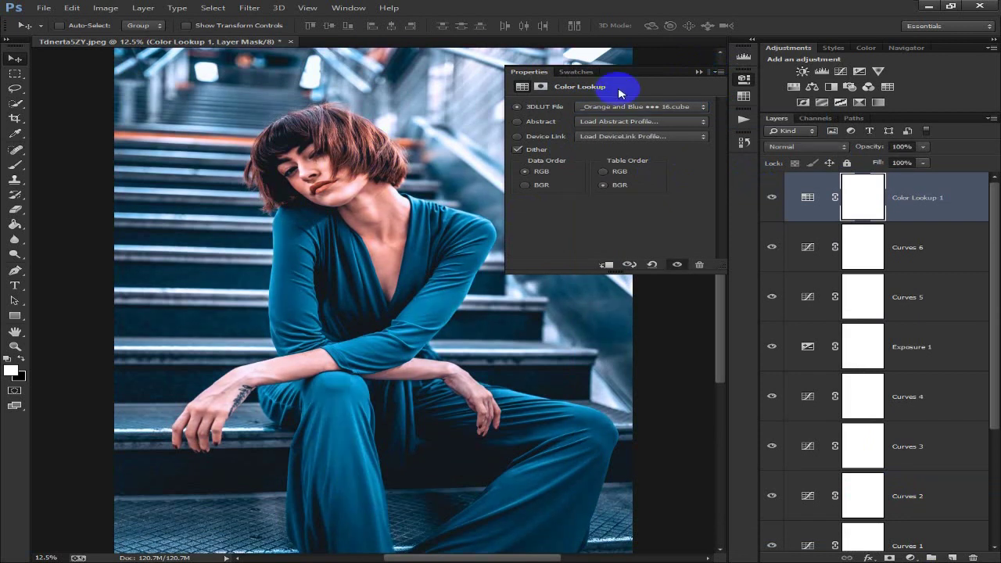
{"action": "left_click", "coordinate": [699, 72]}
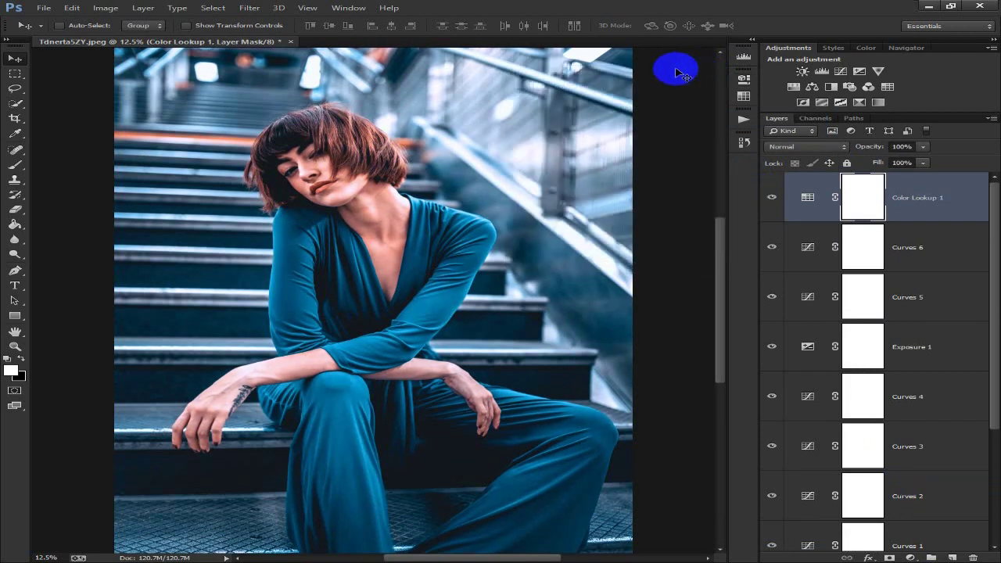
{"action": "left_click", "coordinate": [797, 147]}
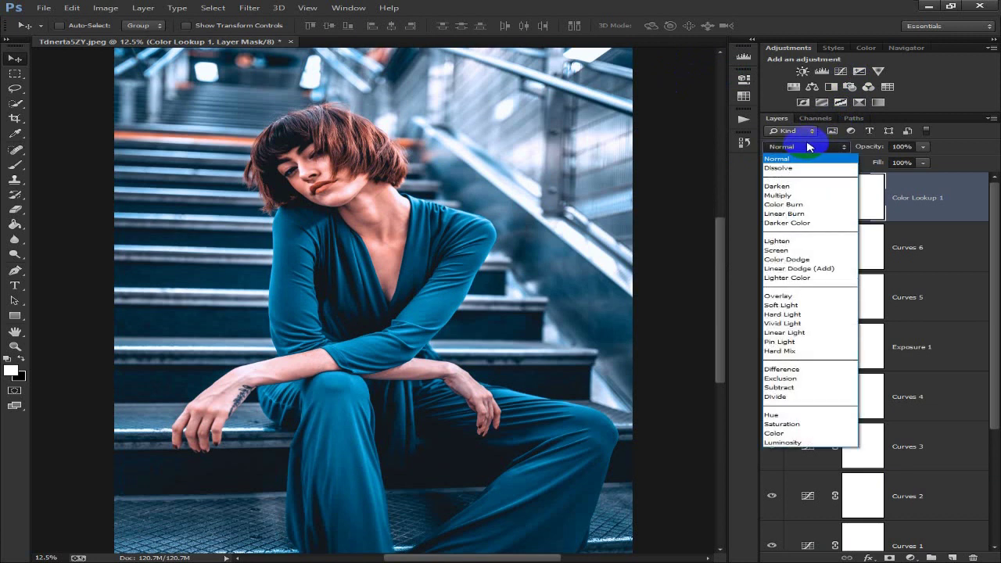
{"action": "left_click", "coordinate": [814, 434]}
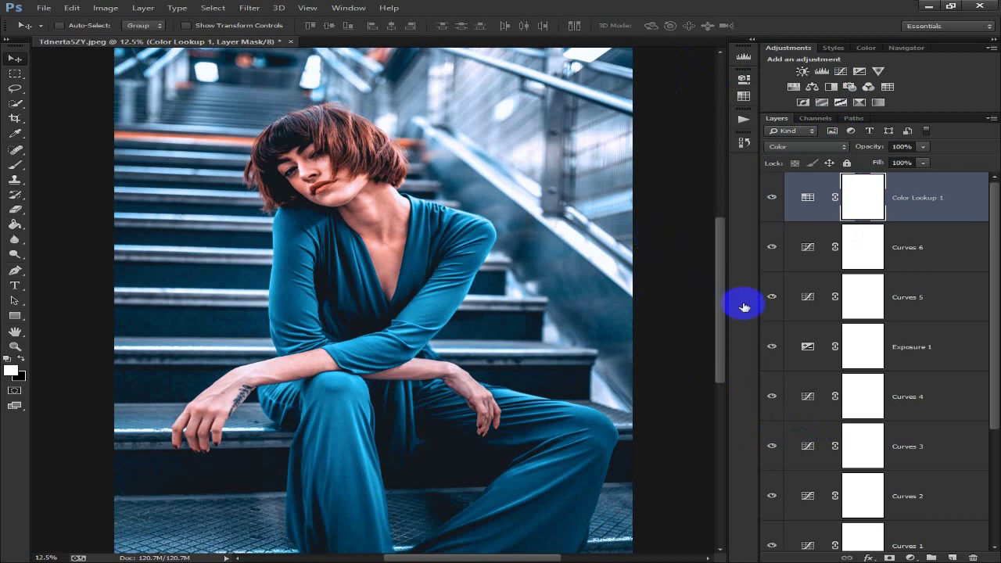
{"action": "left_click", "coordinate": [907, 557]}
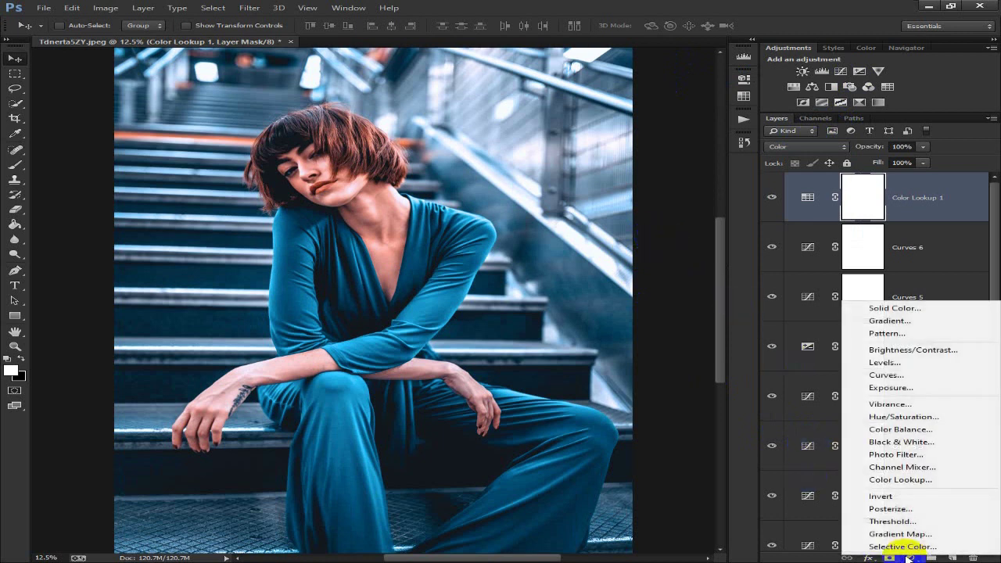
Add Color Lookup 2 with the AVC-blue & gold.CUBE LUT in Color blend mode
{"action": "left_click", "coordinate": [897, 481]}
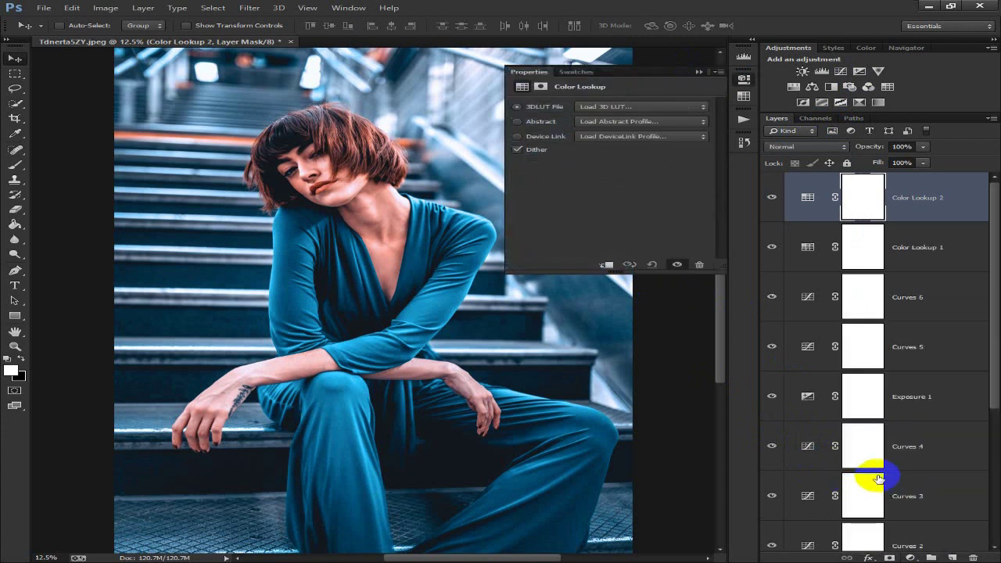
{"action": "left_click", "coordinate": [599, 106]}
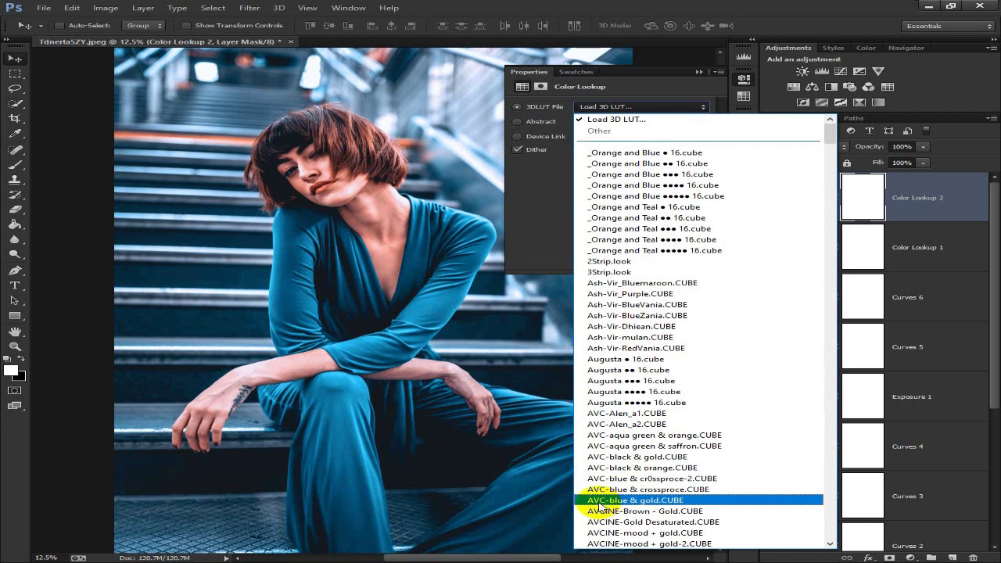
{"action": "left_click", "coordinate": [671, 501]}
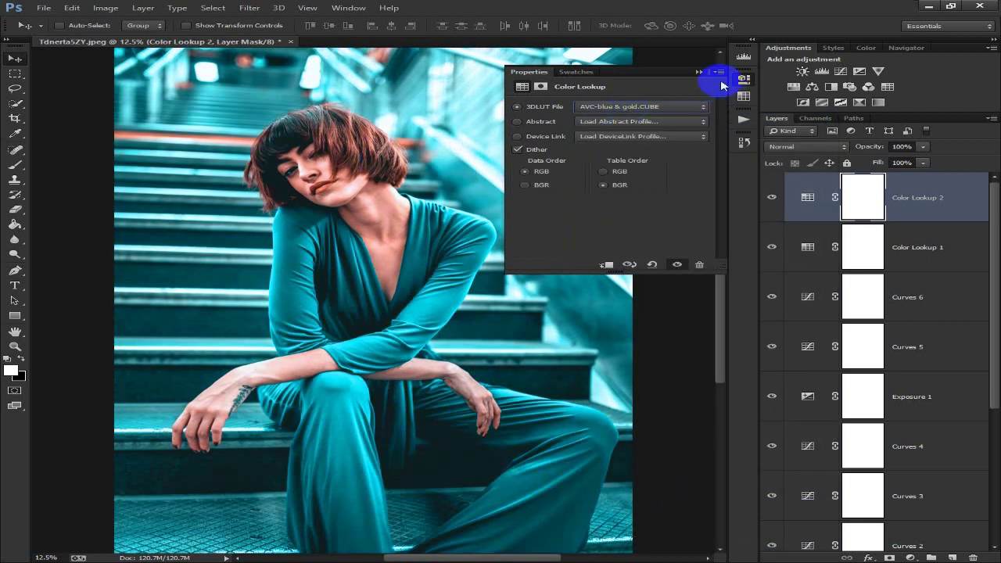
{"action": "left_click", "coordinate": [698, 71]}
{"action": "left_click", "coordinate": [769, 147]}
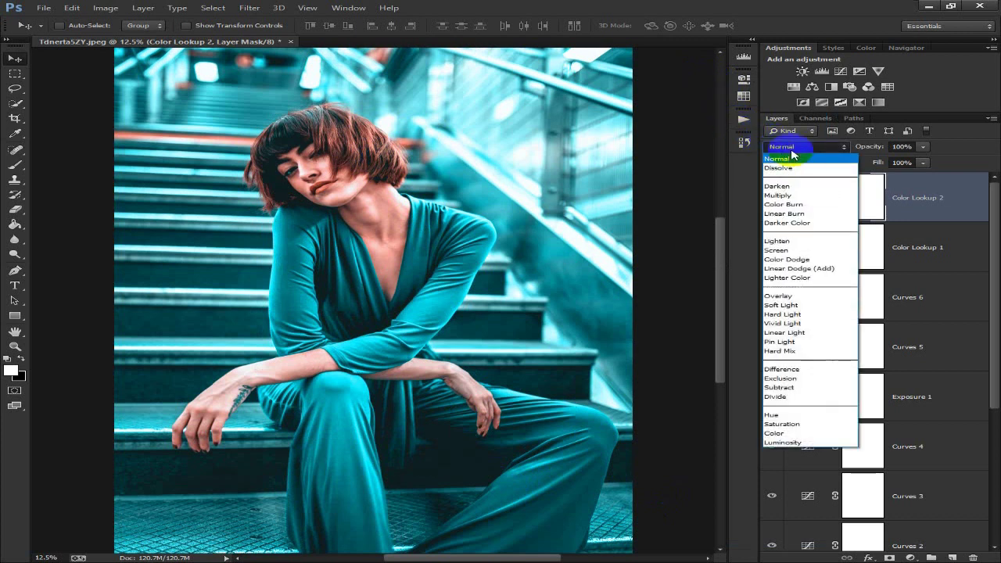
{"action": "left_click", "coordinate": [791, 434]}
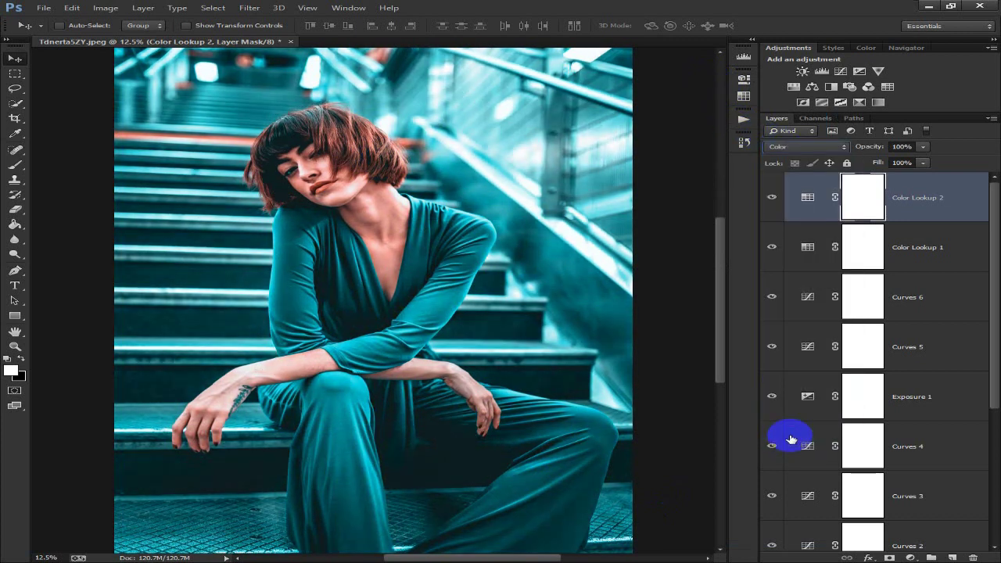
{"action": "left_click", "coordinate": [772, 197]}
{"action": "left_click", "coordinate": [772, 197]}
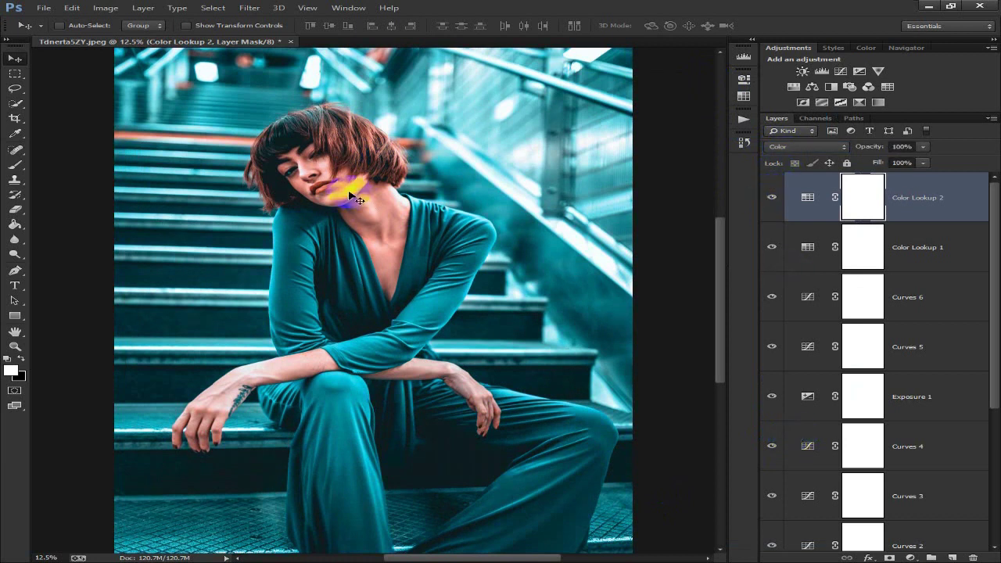
{"action": "left_click", "coordinate": [911, 558]}
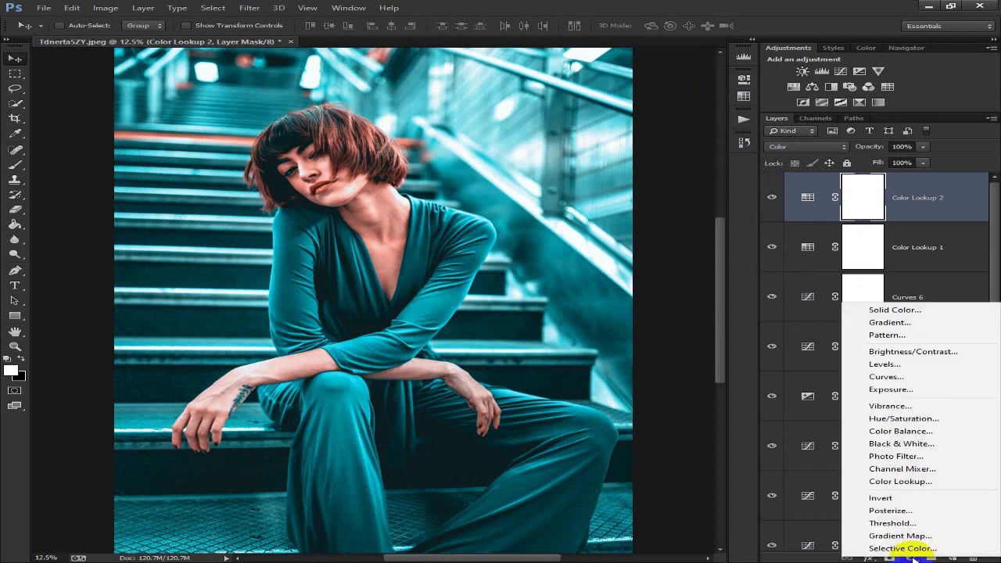
Add Levels 2 with input levels 0, 1.04 and 249 above the colour lookups
{"action": "left_click", "coordinate": [884, 365]}
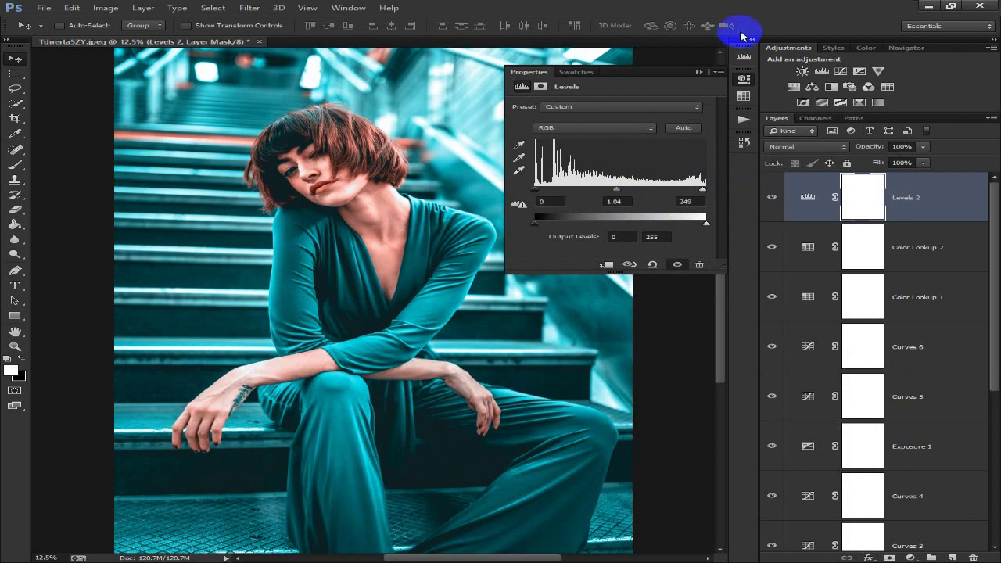
{"action": "left_click", "coordinate": [701, 76]}
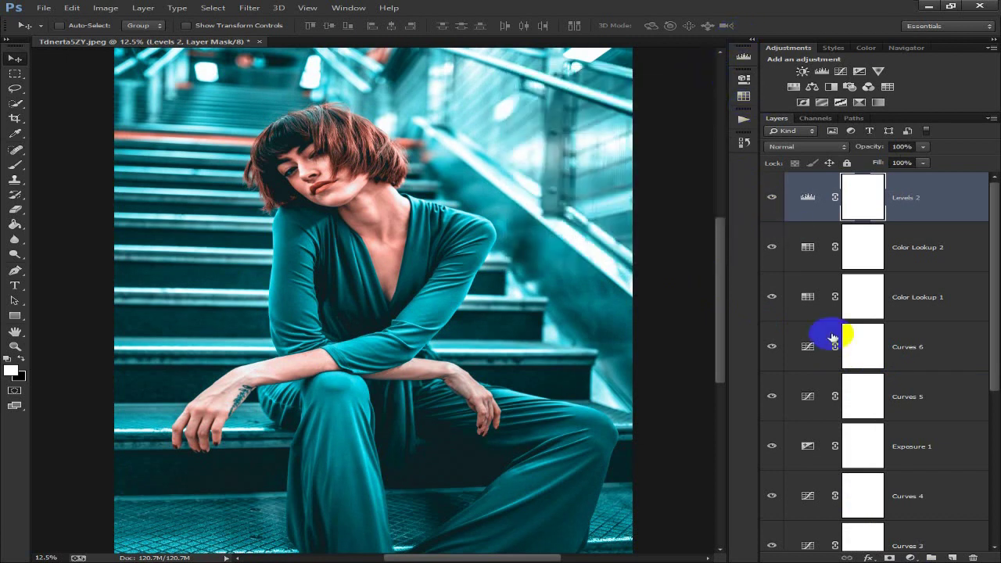
{"action": "left_click", "coordinate": [910, 558]}
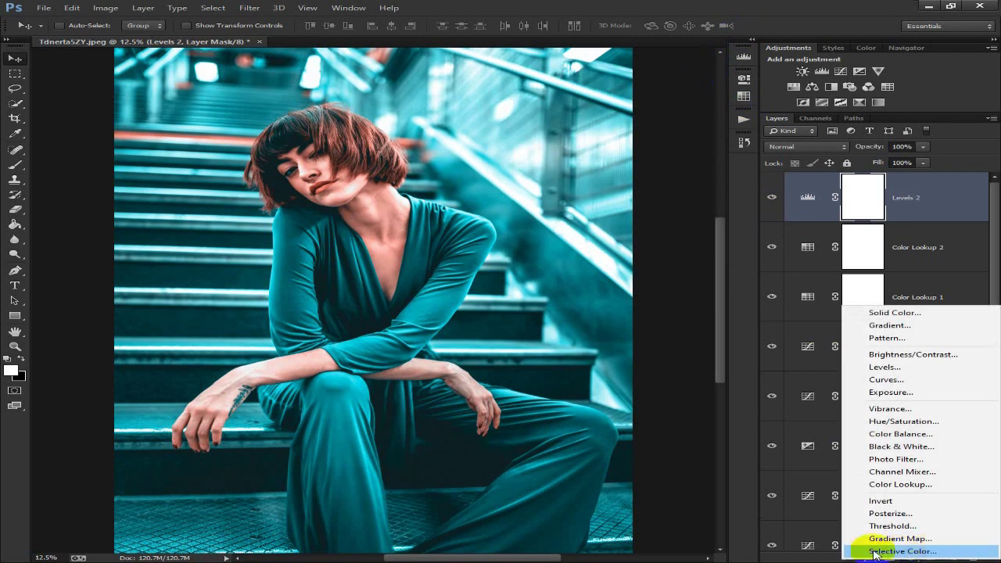
Add a Selective Color layer with Cyans set to Cyan +100, Magenta -11, Yellow -66
{"action": "left_click", "coordinate": [902, 551]}
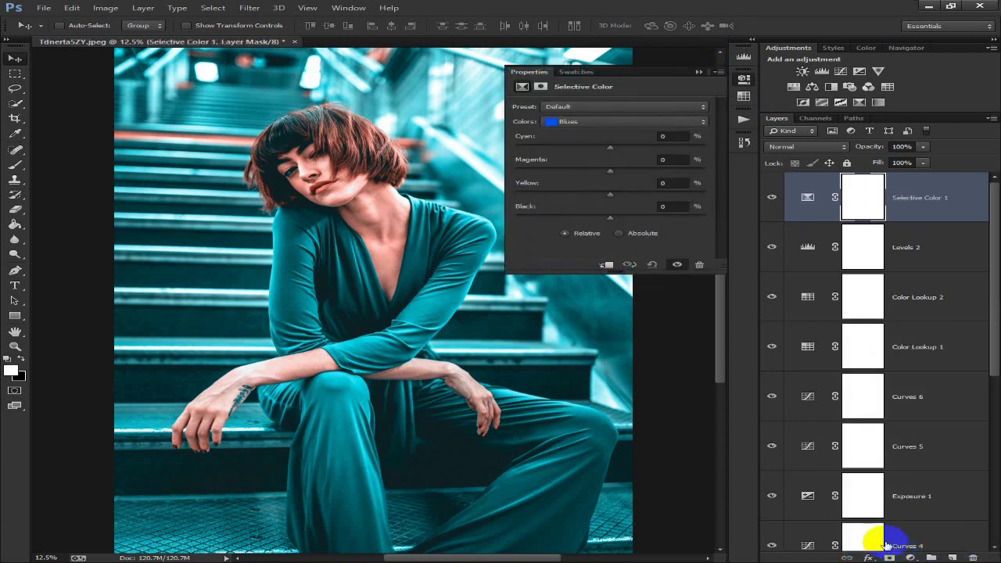
{"action": "left_click", "coordinate": [584, 125]}
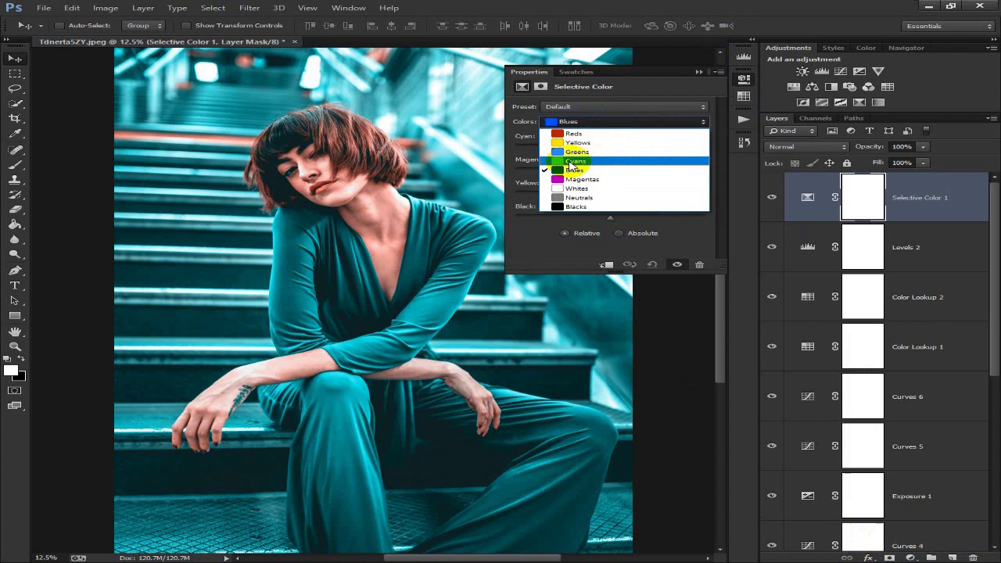
{"action": "left_click", "coordinate": [581, 161]}
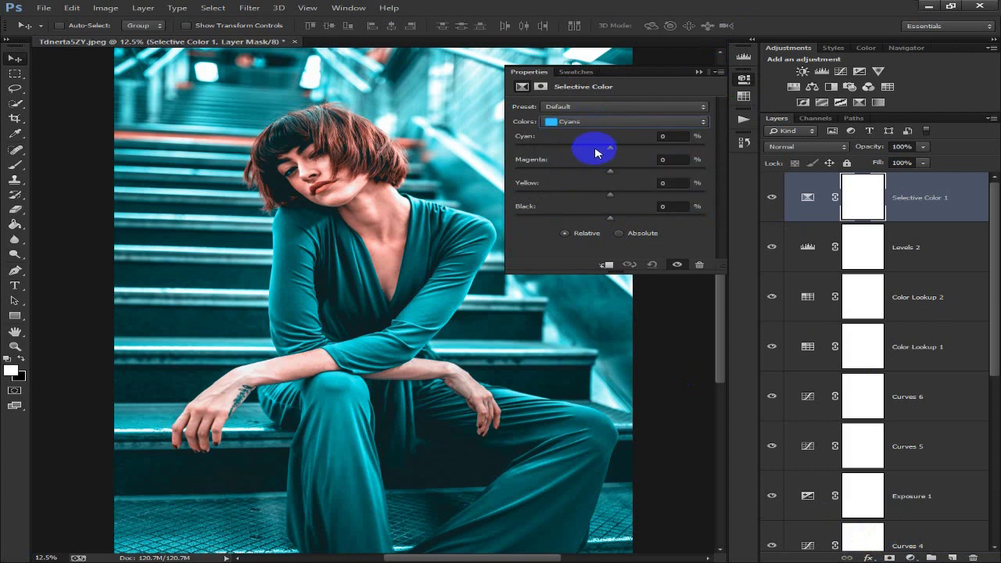
{"action": "mouse_move", "coordinate": [610, 152]}
{"action": "left_mouse_down"}
{"action": "mouse_move", "coordinate": [568, 152]}
{"action": "mouse_move", "coordinate": [699, 150]}
{"action": "left_mouse_up"}
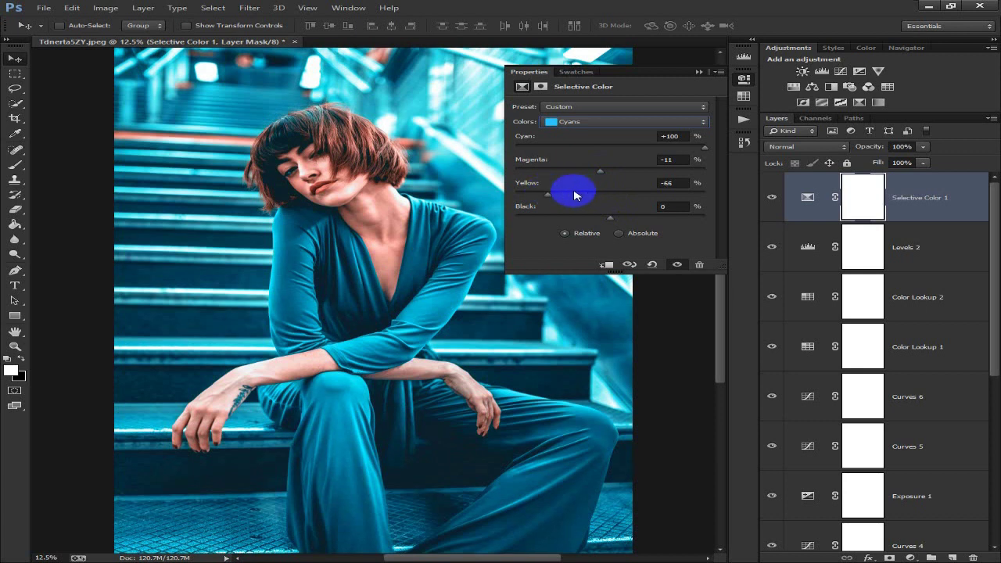
{"action": "left_click", "coordinate": [569, 122]}
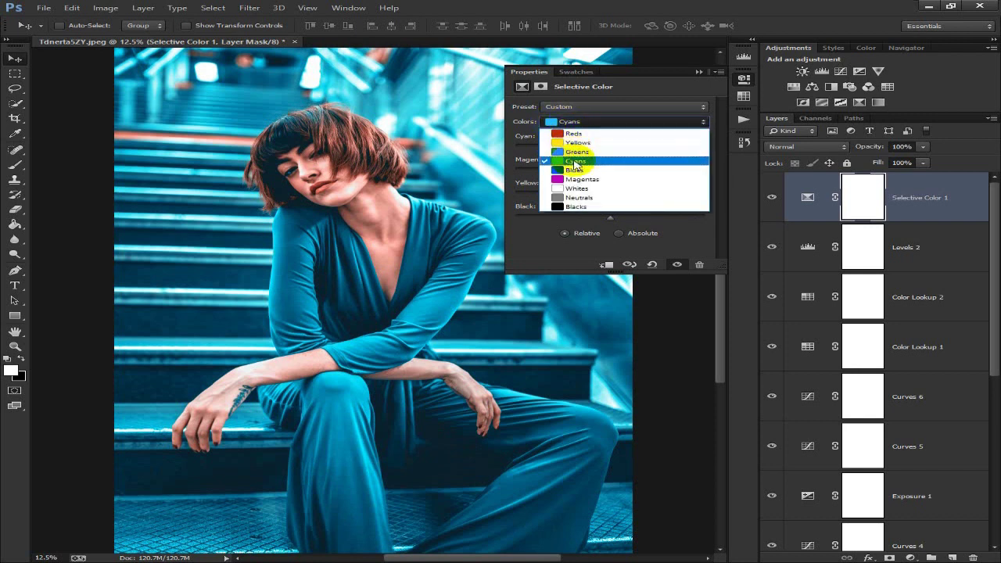
Set the Blues to Cyan -100, Magenta +100, Yellow -100, Black +100
{"action": "left_click", "coordinate": [609, 170]}
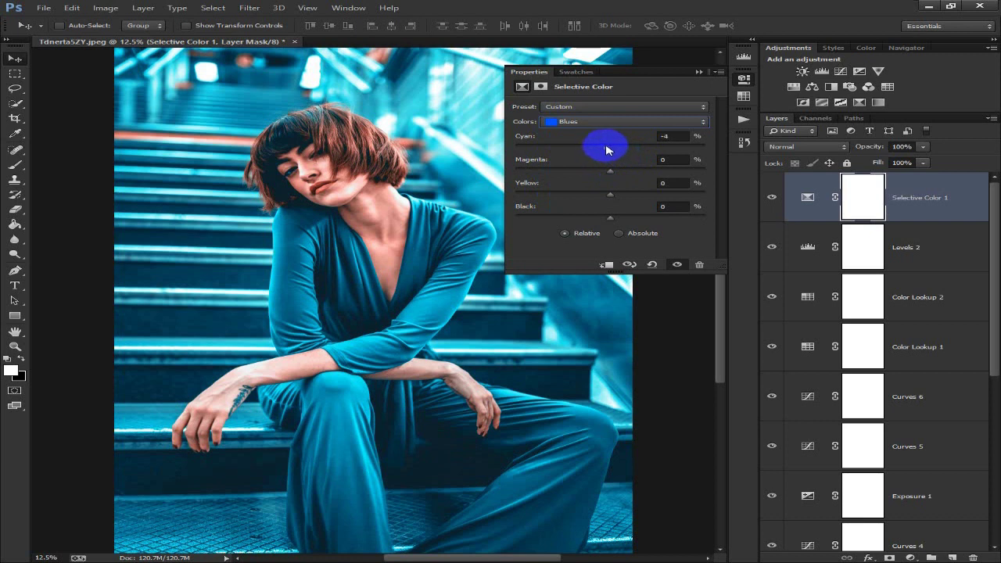
{"action": "left_click_drag", "start_coordinate": [608, 149], "coordinate": [508, 149]}
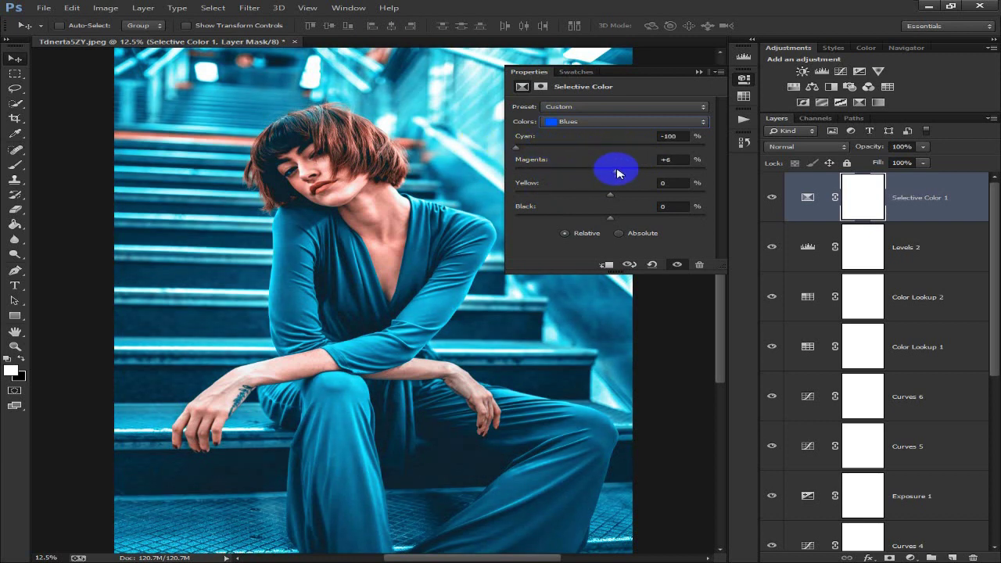
{"action": "left_click_drag", "start_coordinate": [617, 173], "coordinate": [739, 164]}
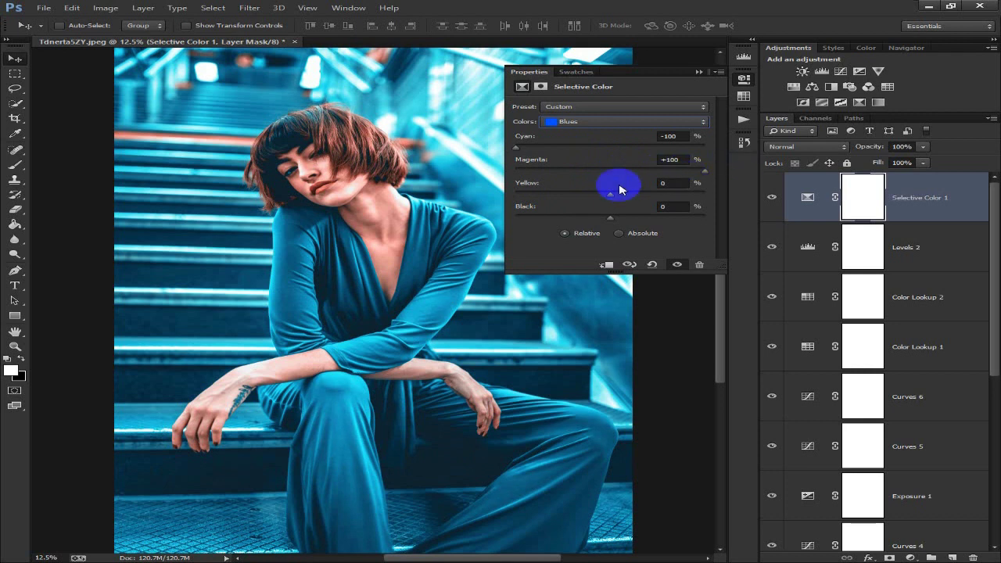
{"action": "left_click_drag", "start_coordinate": [602, 196], "coordinate": [477, 191]}
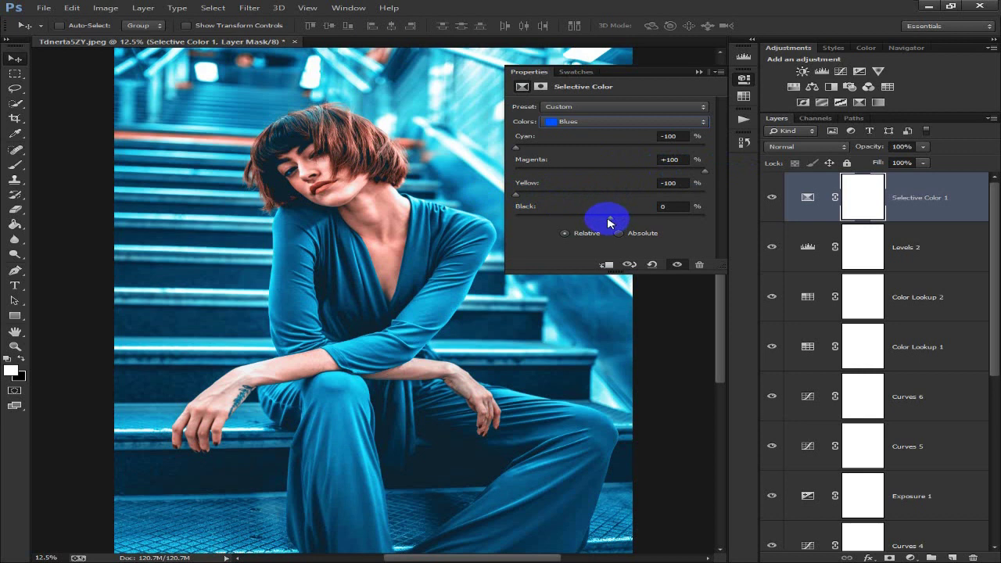
{"action": "left_click_drag", "start_coordinate": [615, 222], "coordinate": [751, 223]}
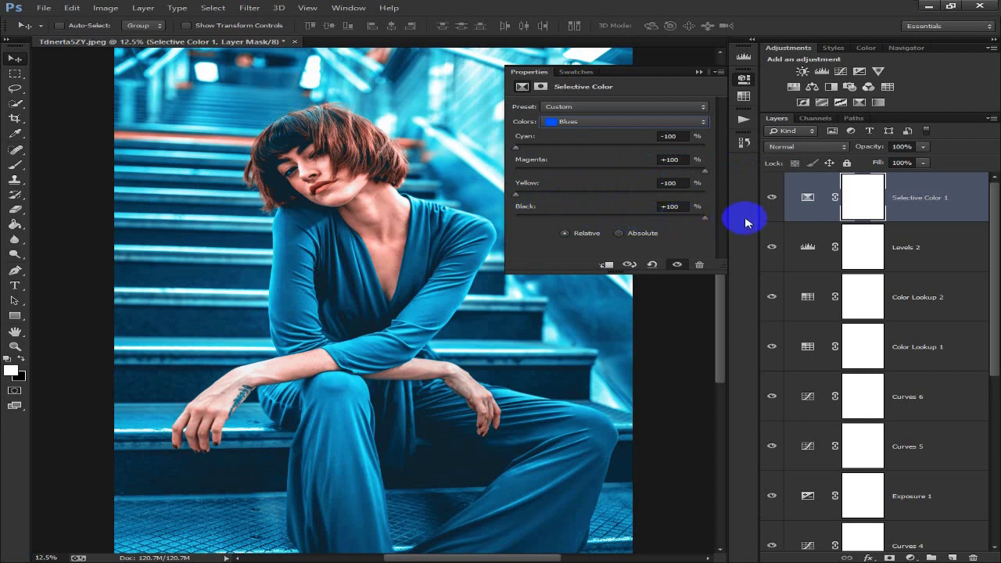
Lower the Selective Color layer's opacity to 40% and collapse its settings
{"action": "left_click", "coordinate": [923, 147]}
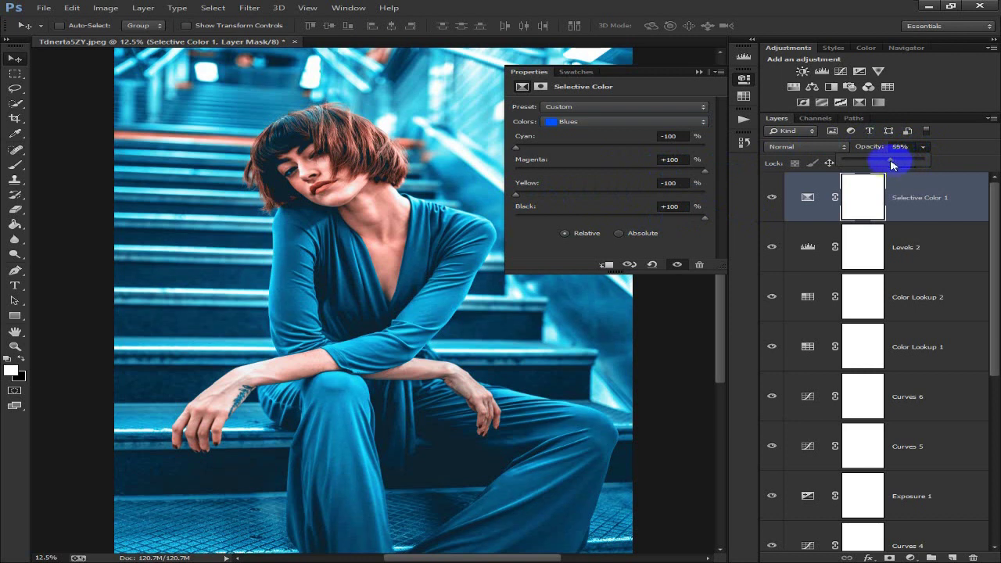
{"action": "left_click", "coordinate": [896, 148]}
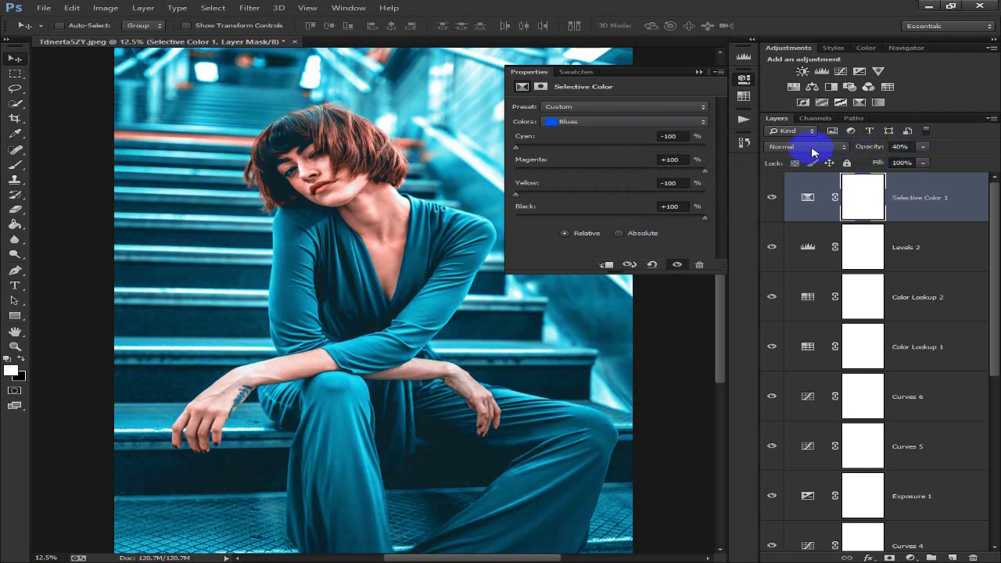
{"action": "left_click", "coordinate": [699, 72]}
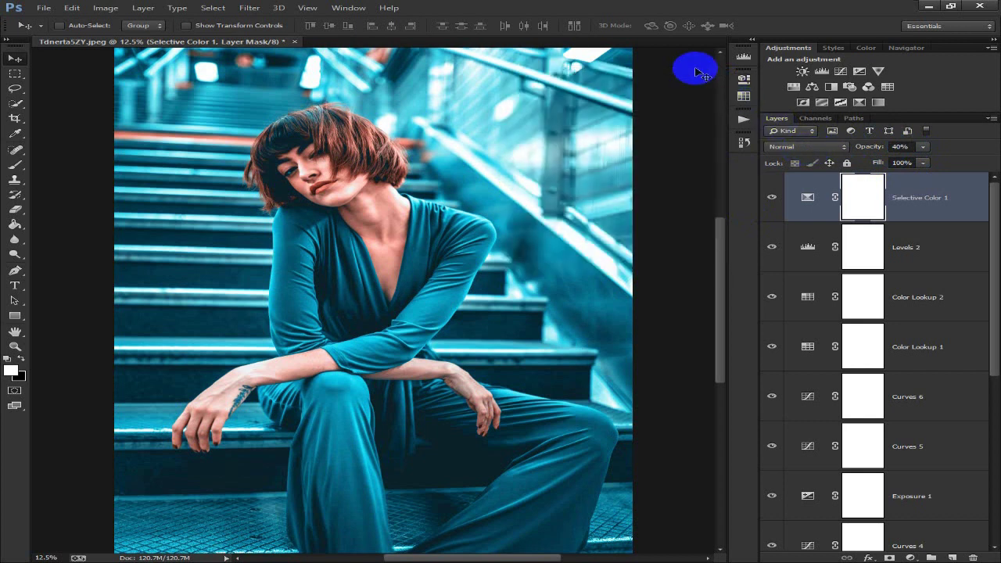
Add a Gradient Map using the Gold 1 preset from the Photographic Toning set
{"action": "left_click", "coordinate": [912, 557]}
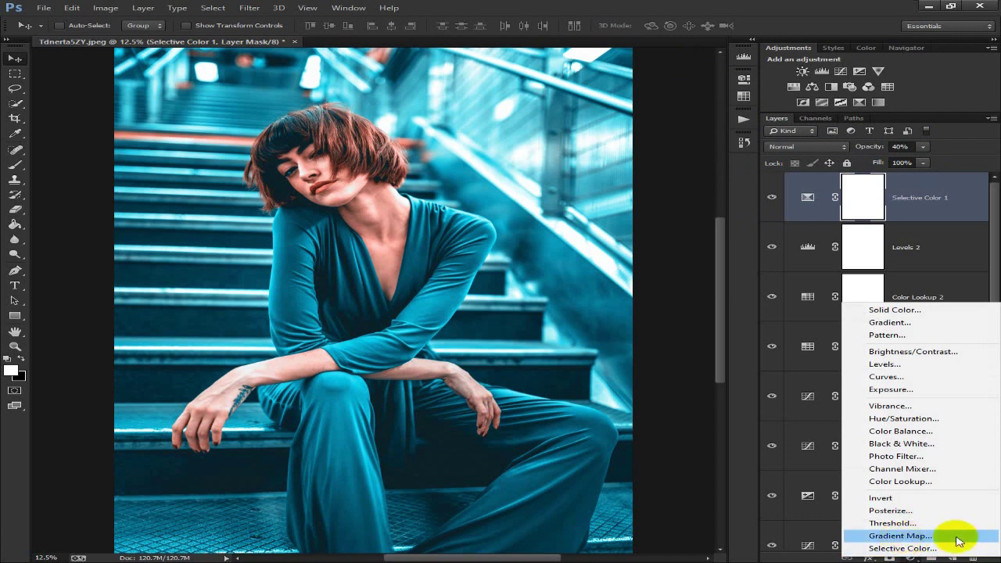
{"action": "left_click", "coordinate": [900, 536]}
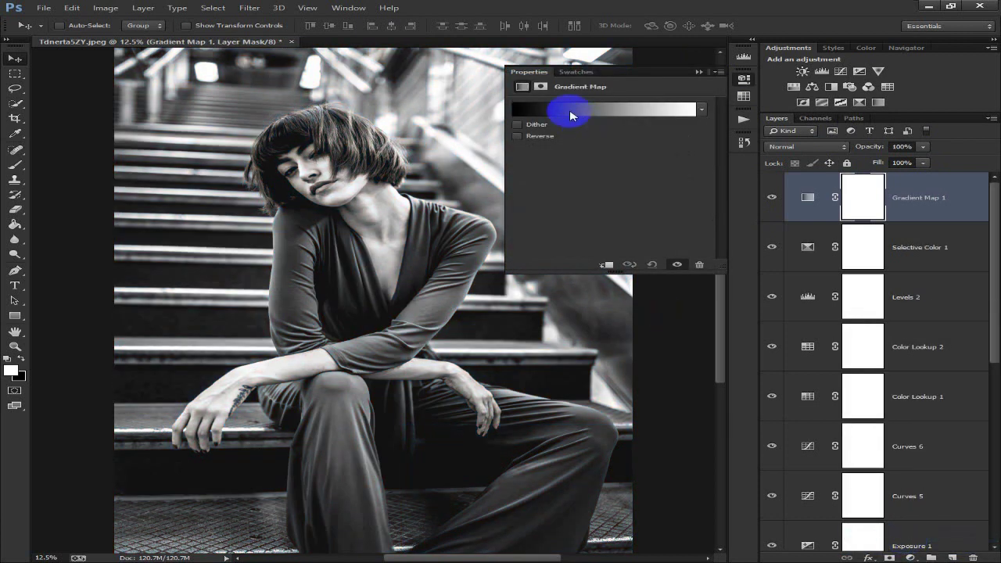
{"action": "left_click", "coordinate": [540, 108]}
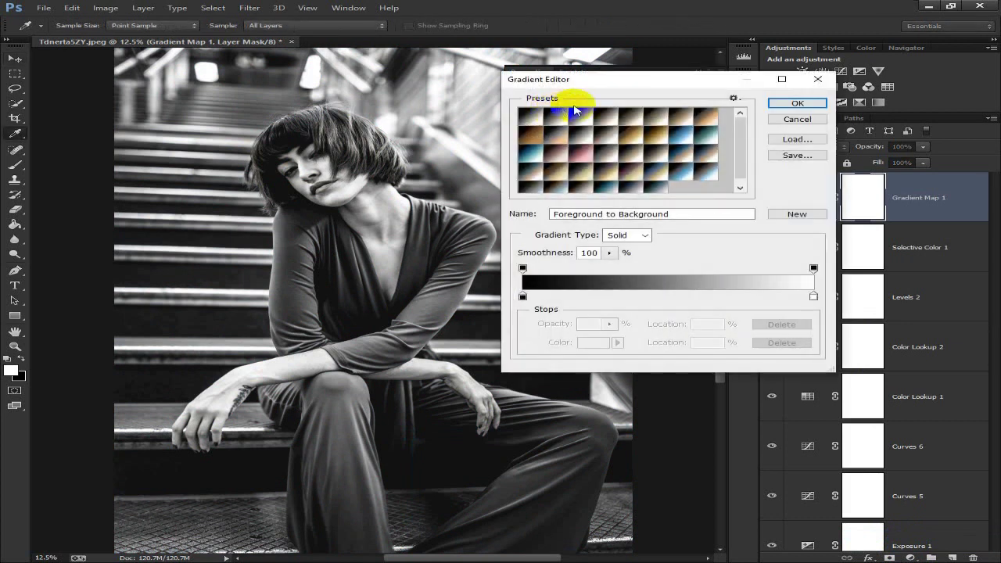
{"action": "left_click", "coordinate": [734, 100]}
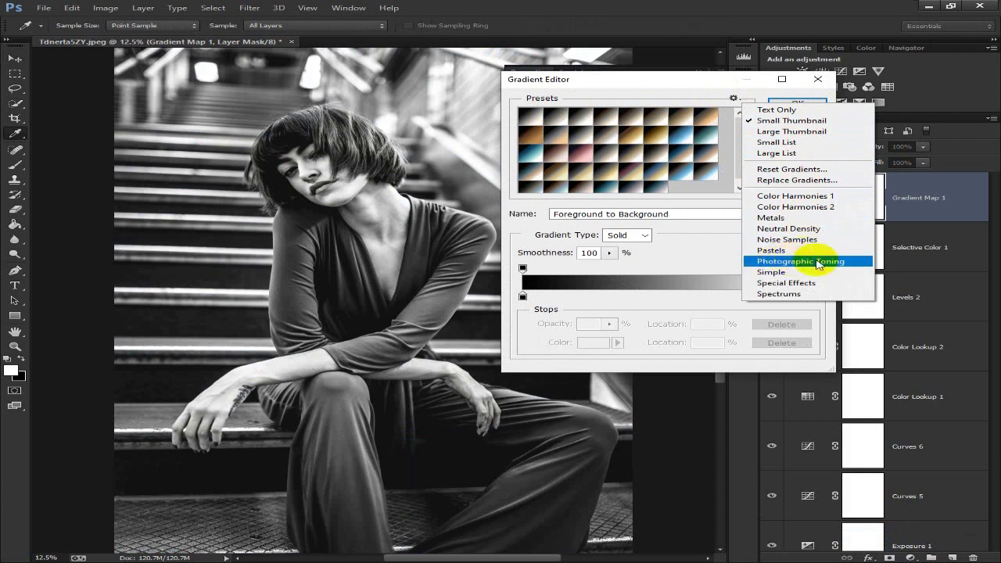
{"action": "left_click", "coordinate": [790, 263]}
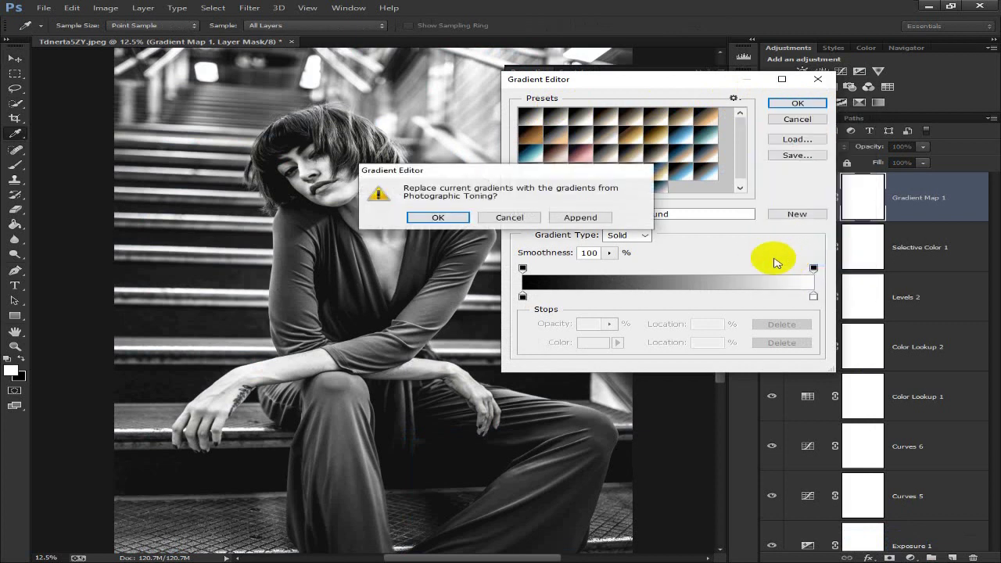
{"action": "left_click", "coordinate": [453, 223]}
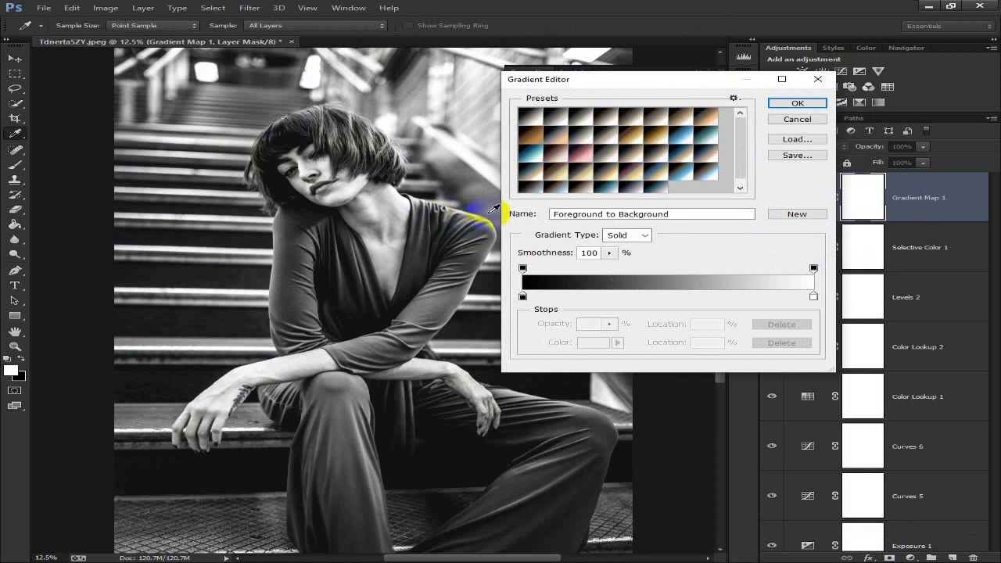
{"action": "left_click", "coordinate": [631, 140]}
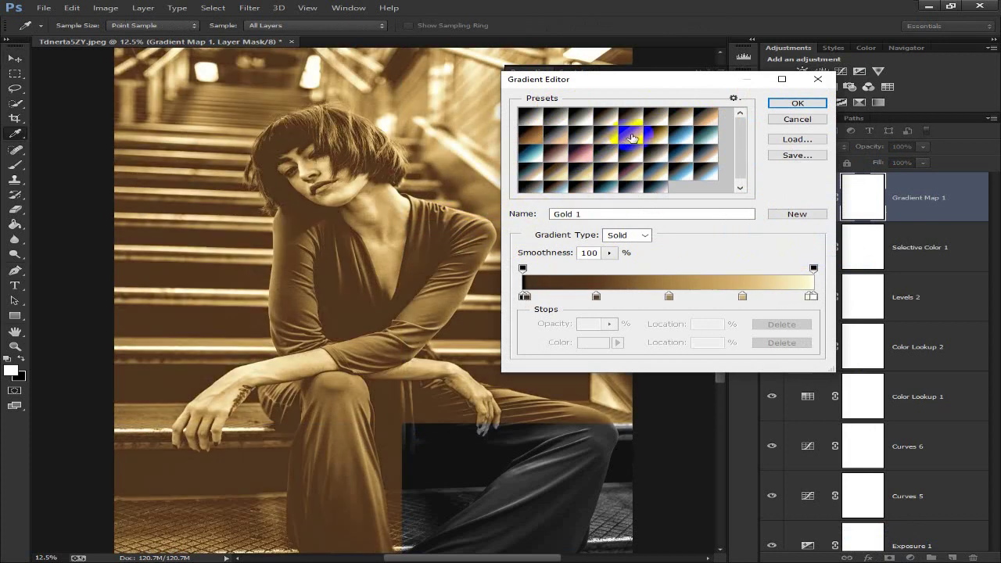
{"action": "left_click", "coordinate": [578, 213]}
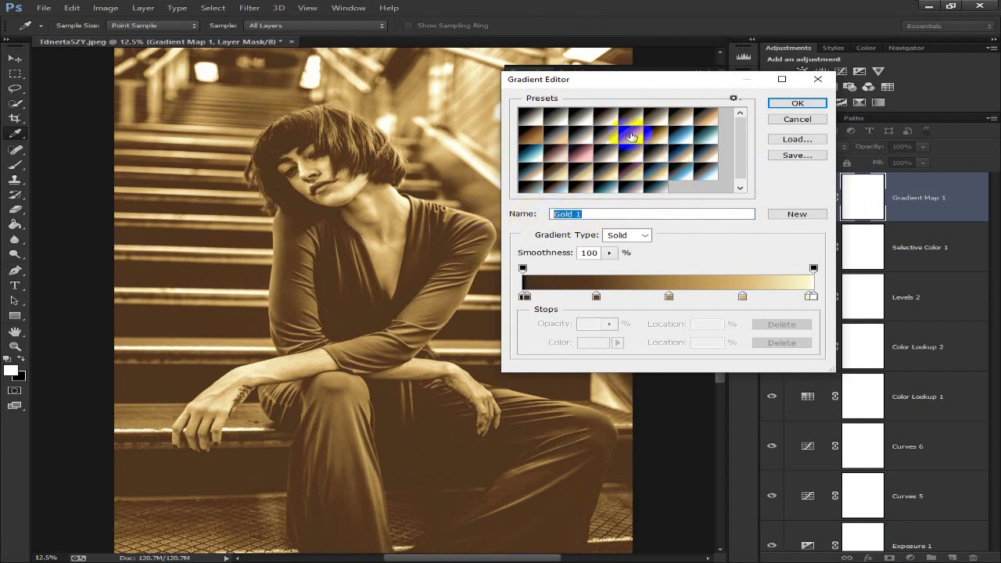
{"action": "left_click", "coordinate": [785, 103]}
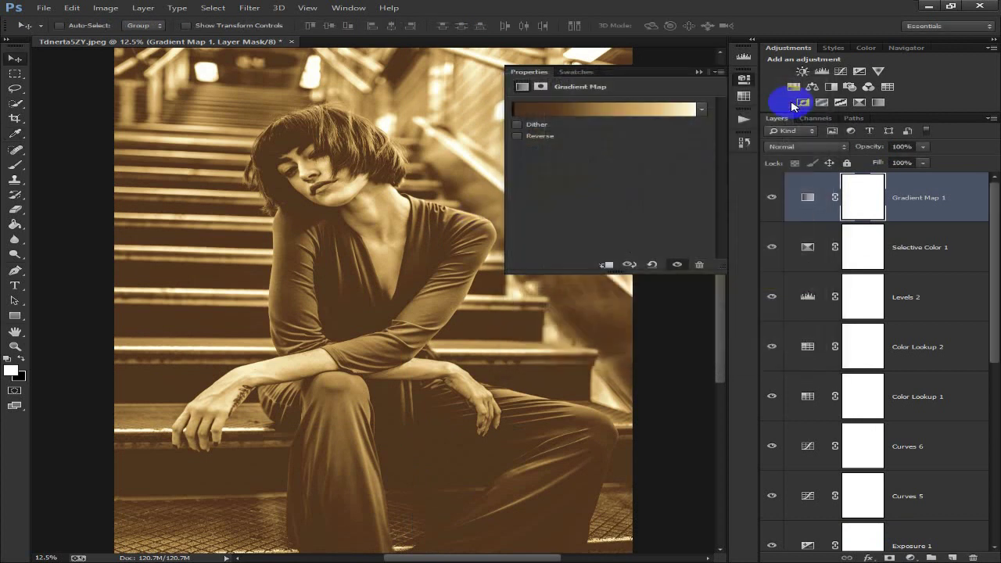
Set Gradient Map 1's blend mode to Soft Light and close its properties
{"action": "left_click", "coordinate": [793, 147]}
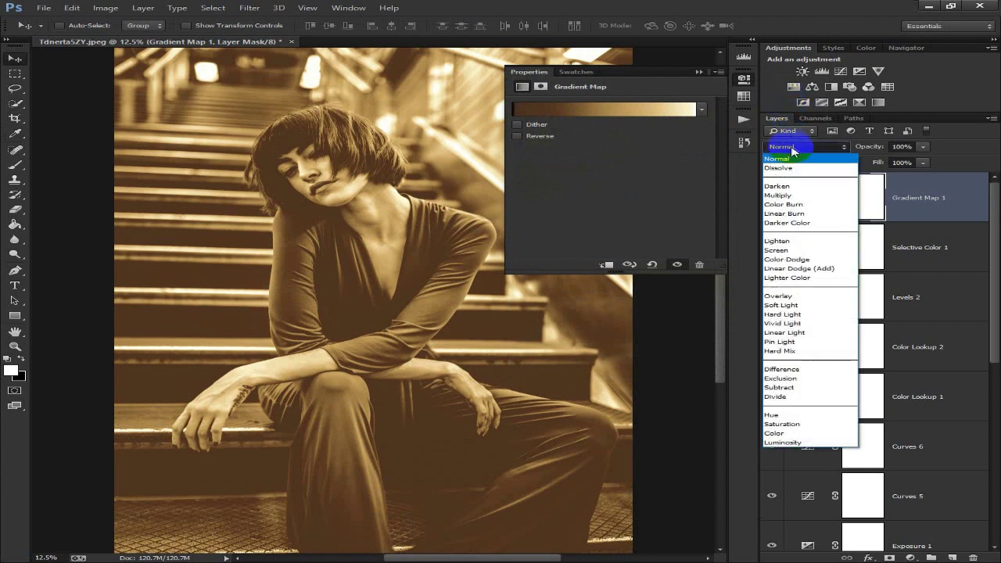
{"action": "left_click", "coordinate": [781, 305]}
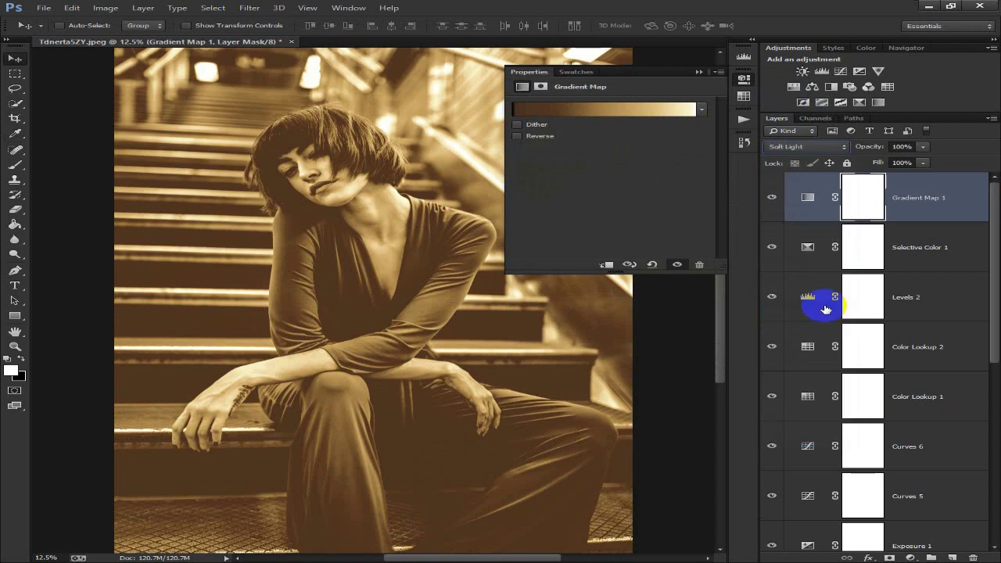
{"action": "left_click", "coordinate": [704, 72]}
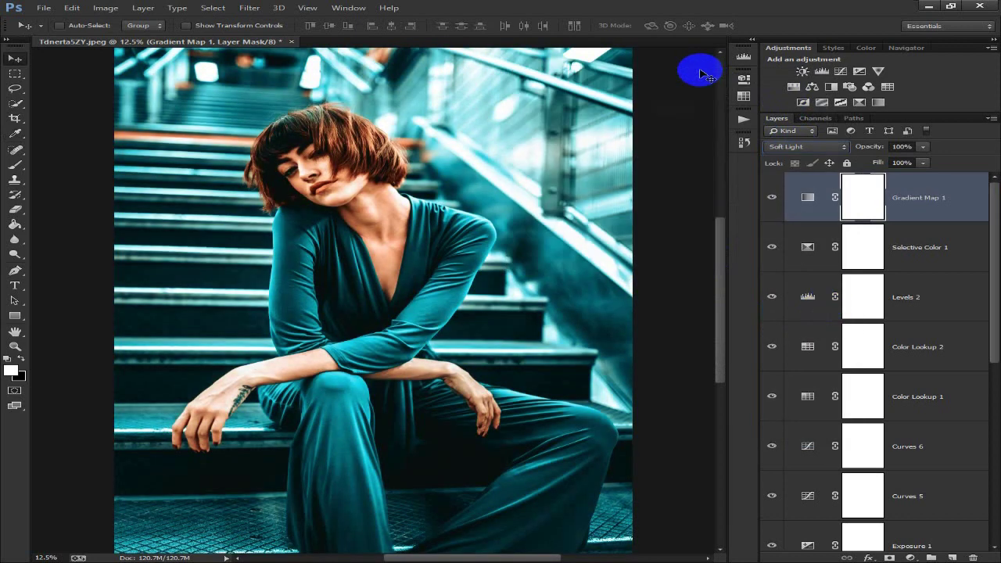
Select the adjustment layers from Gradient Map 1 through the Curves layers and group them as Group 1
{"action": "left_click", "coordinate": [765, 205]}
{"action": "left_click", "coordinate": [765, 204]}
{"action": "left_click", "coordinate": [766, 205]}
{"action": "left_click", "coordinate": [765, 205]}
{"action": "left_click_drag", "start_coordinate": [947, 227], "coordinate": [925, 323]}
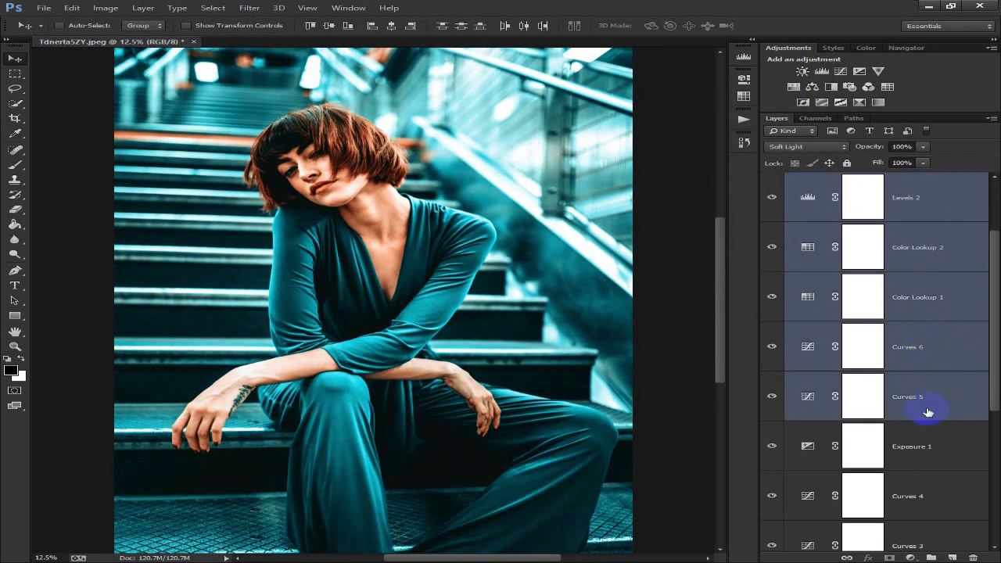
{"action": "mouse_move", "coordinate": [925, 323]}
{"action": "left_mouse_down"}
{"action": "mouse_move", "coordinate": [910, 279]}
{"action": "mouse_move", "coordinate": [899, 451]}
{"action": "mouse_move", "coordinate": [886, 413]}
{"action": "left_mouse_up"}
{"action": "left_click_drag", "start_coordinate": [882, 360], "coordinate": [901, 345]}
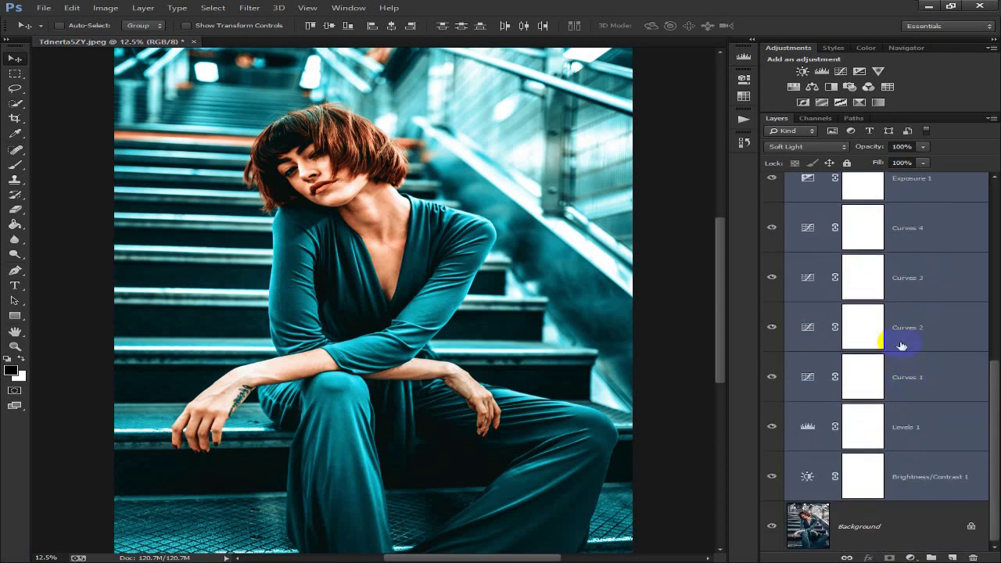
{"action": "key", "text": "ctrl+g"}
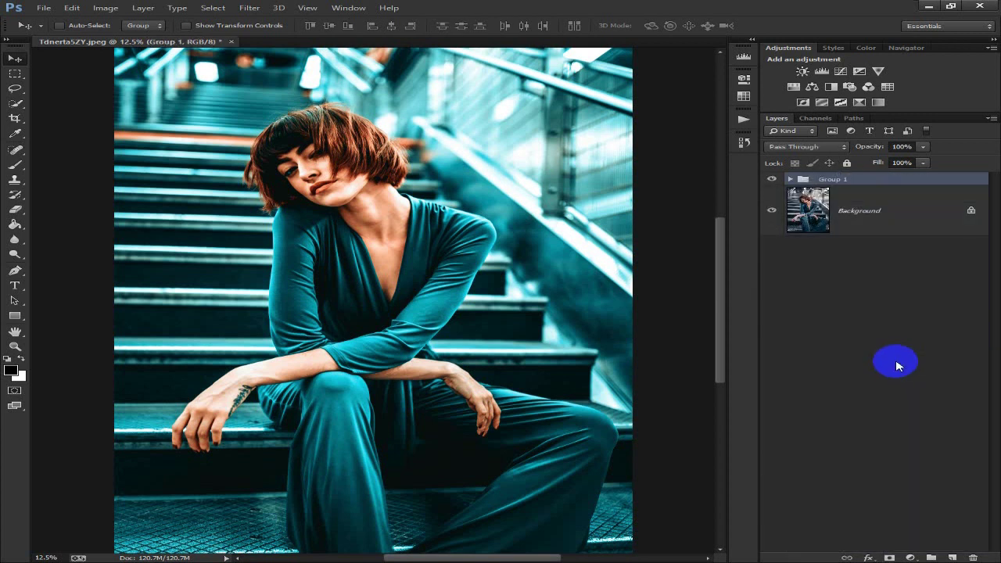
Toggle Group 1 on and off to compare the grade, then select Background
{"action": "left_click", "coordinate": [772, 180]}
{"action": "left_click", "coordinate": [773, 180]}
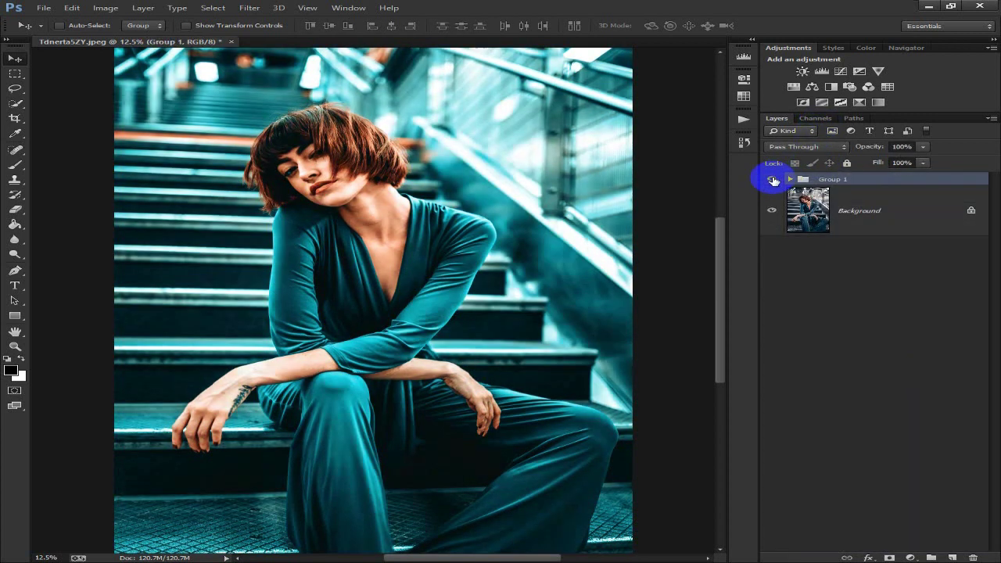
{"action": "key", "text": "ctrl+minus"}
{"action": "left_click", "coordinate": [773, 180]}
{"action": "left_click", "coordinate": [772, 180]}
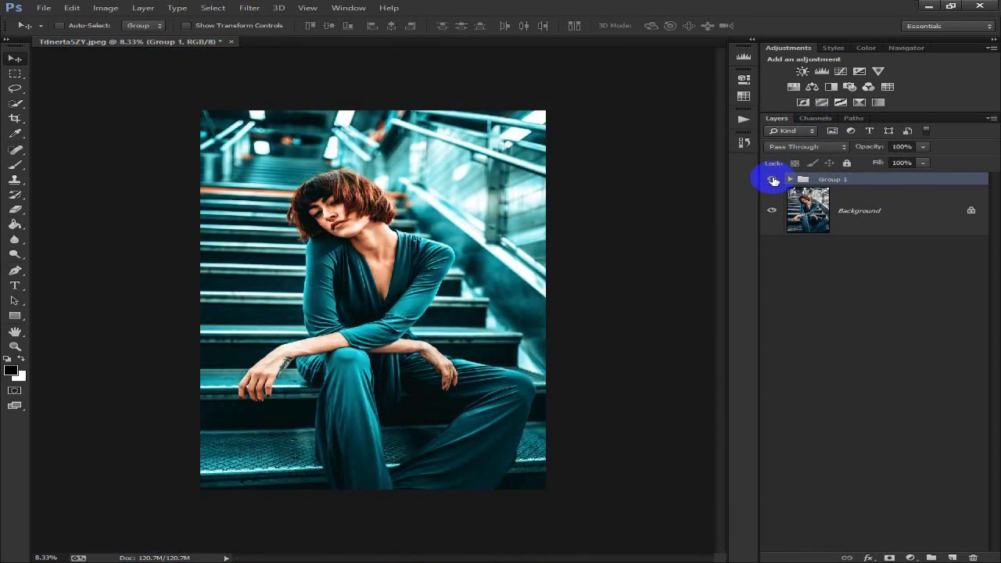
{"action": "key", "text": "ctrl+plus"}
{"action": "left_click", "coordinate": [773, 180]}
{"action": "left_click", "coordinate": [773, 179]}
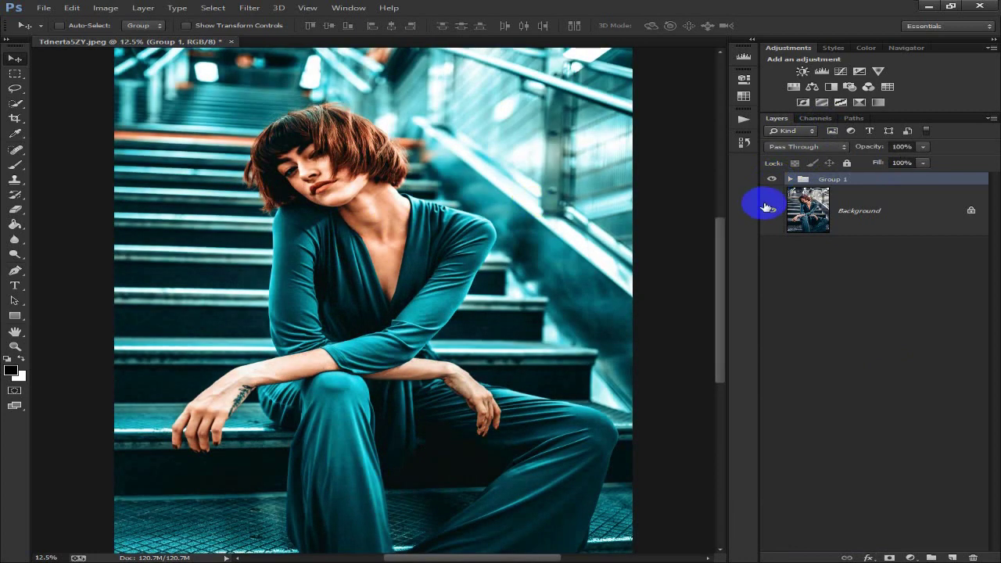
{"action": "left_click", "coordinate": [857, 212]}
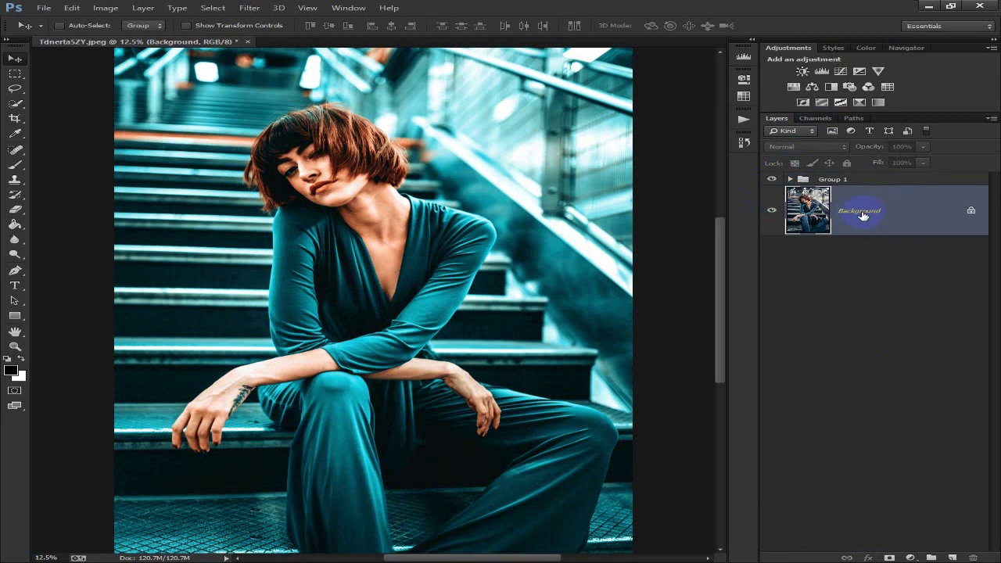
Duplicate Background and merge Group 1 into the Background copy
{"action": "left_click_drag", "start_coordinate": [876, 216], "coordinate": [951, 557]}
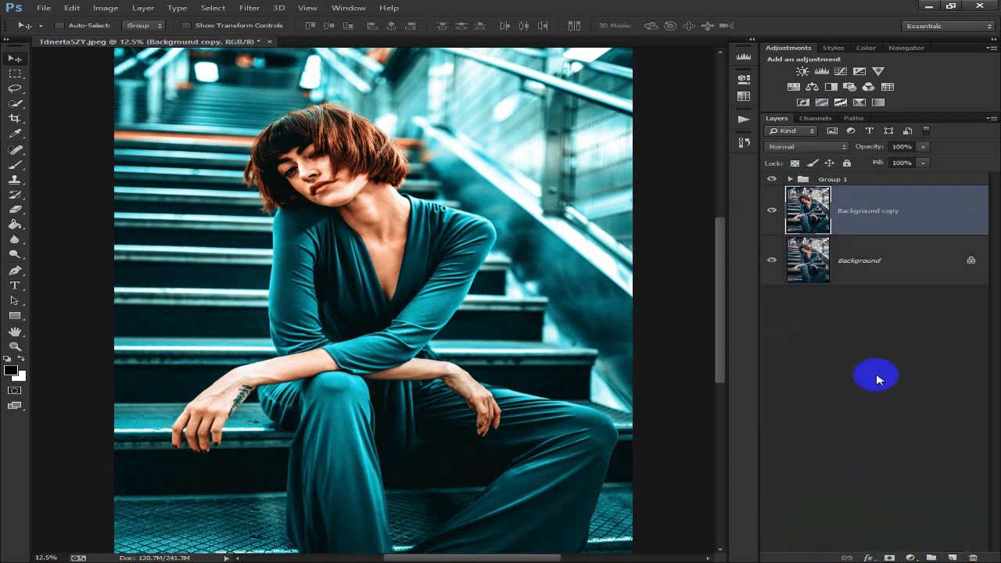
{"action": "left_click", "coordinate": [833, 178], "text": "shift"}
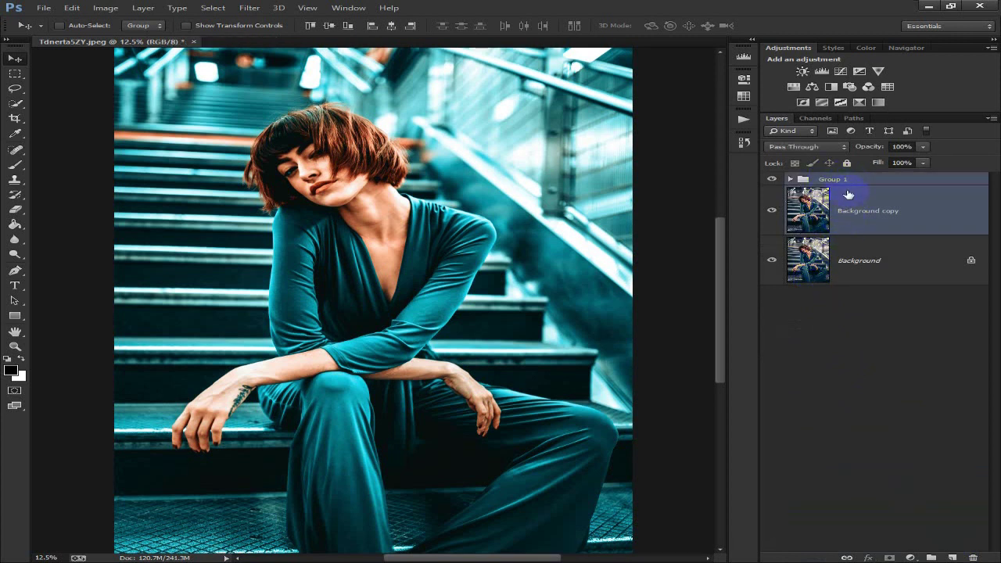
{"action": "right_click", "coordinate": [863, 201]}
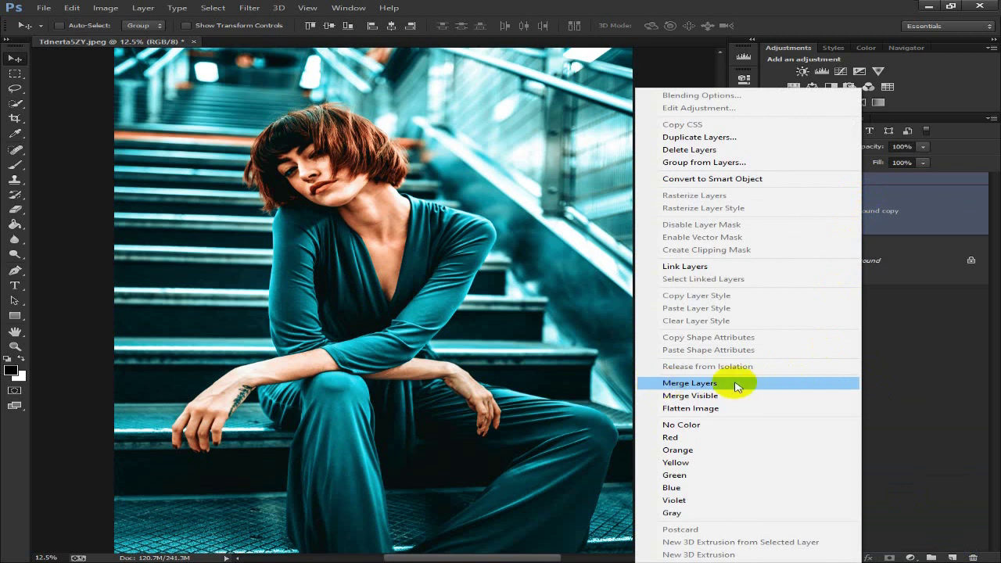
{"action": "left_click", "coordinate": [677, 382]}
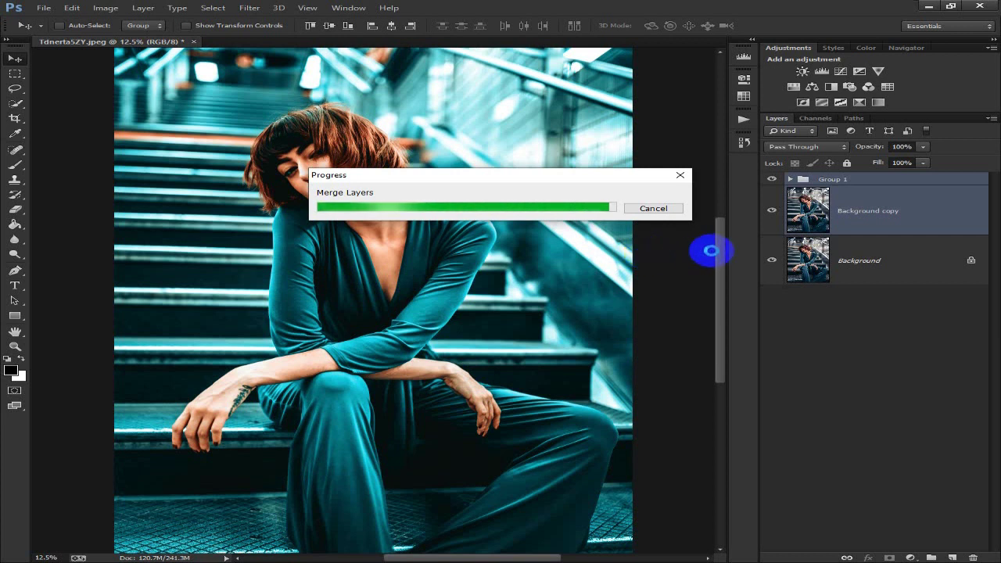
Merge the graded copy into Background and duplicate it as a new Background copy
{"action": "mouse_move", "coordinate": [840, 248]}
{"action": "left_mouse_down"}
{"action": "mouse_move", "coordinate": [841, 211]}
{"action": "mouse_move", "coordinate": [854, 201]}
{"action": "left_mouse_up"}
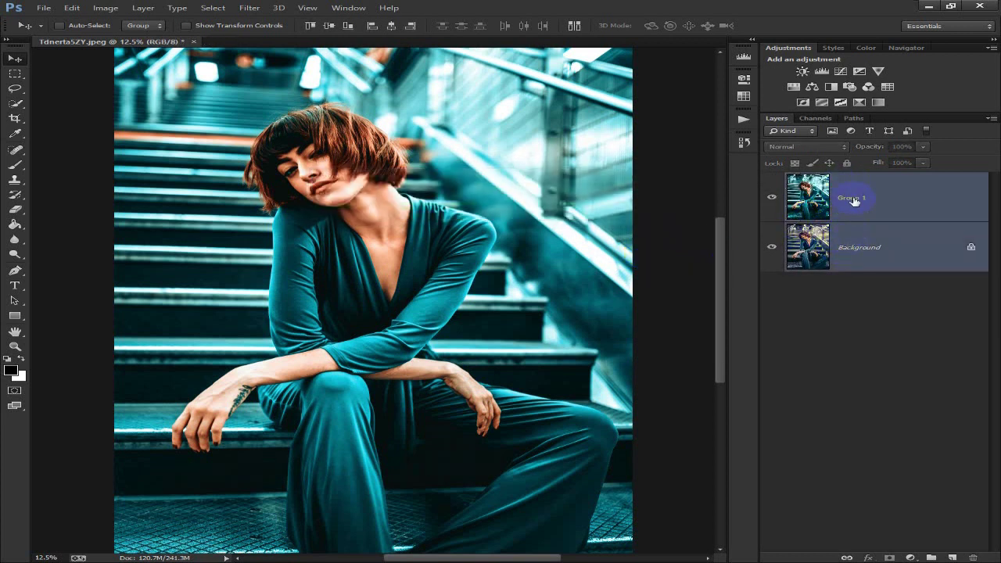
{"action": "right_click", "coordinate": [859, 210]}
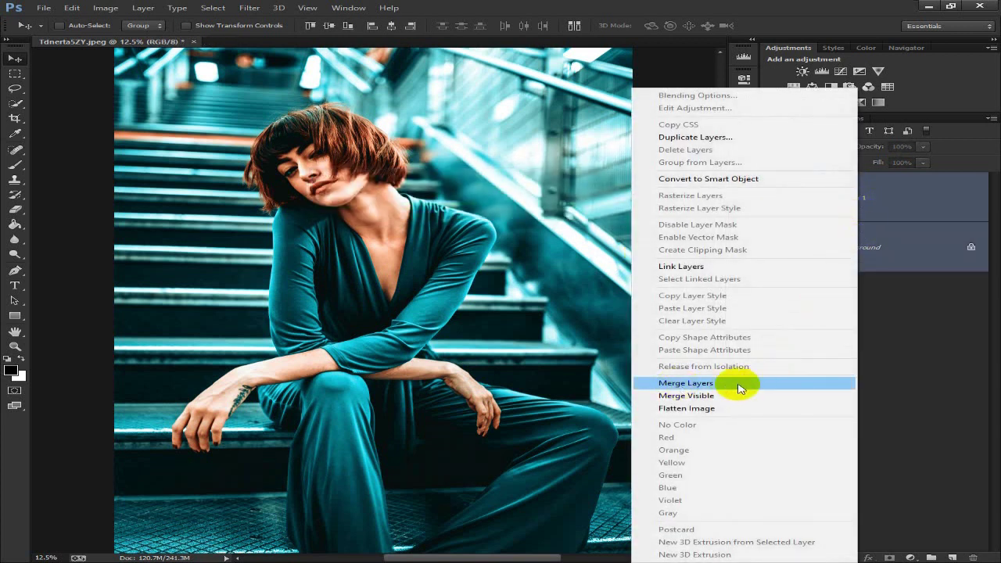
{"action": "left_click", "coordinate": [690, 385]}
{"action": "left_click_drag", "start_coordinate": [943, 206], "coordinate": [952, 556]}
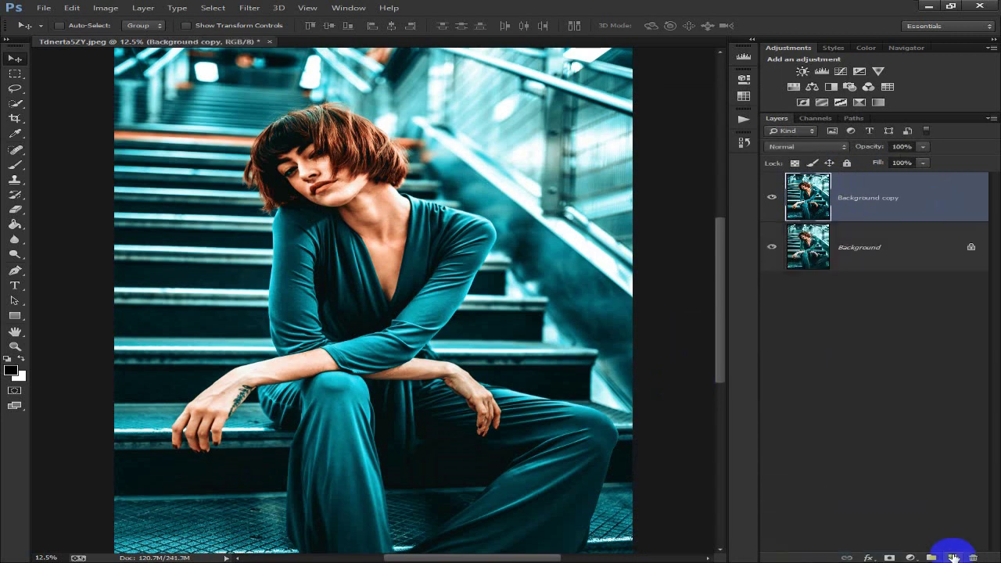
Switch to the Mixer Brush with Wet 25%, Load 24%, Mix 25% and Flow 47%
{"action": "left_click", "coordinate": [16, 166]}
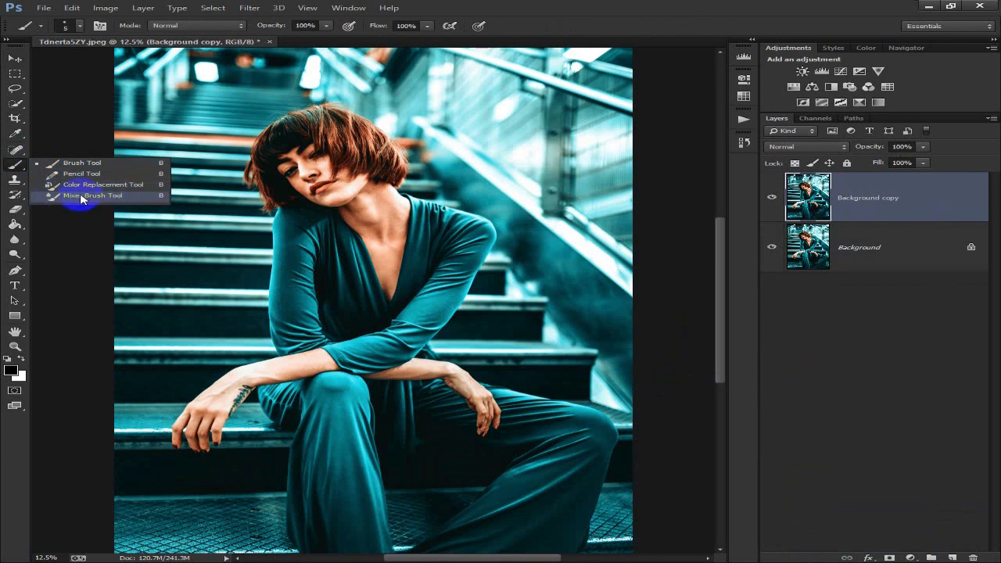
{"action": "left_click", "coordinate": [106, 195]}
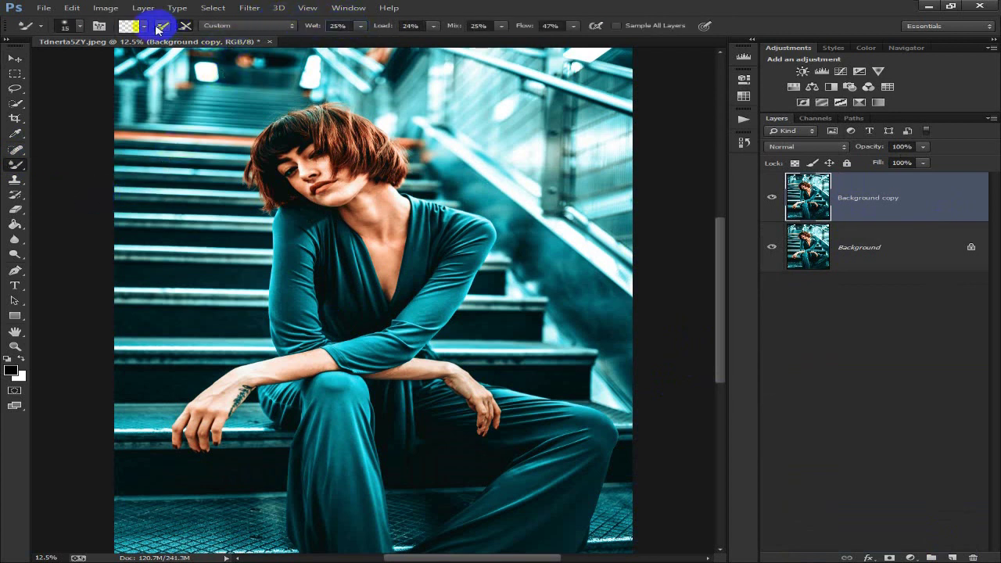
{"action": "left_click", "coordinate": [410, 26]}
{"action": "left_click", "coordinate": [478, 26]}
{"action": "left_click", "coordinate": [552, 25]}
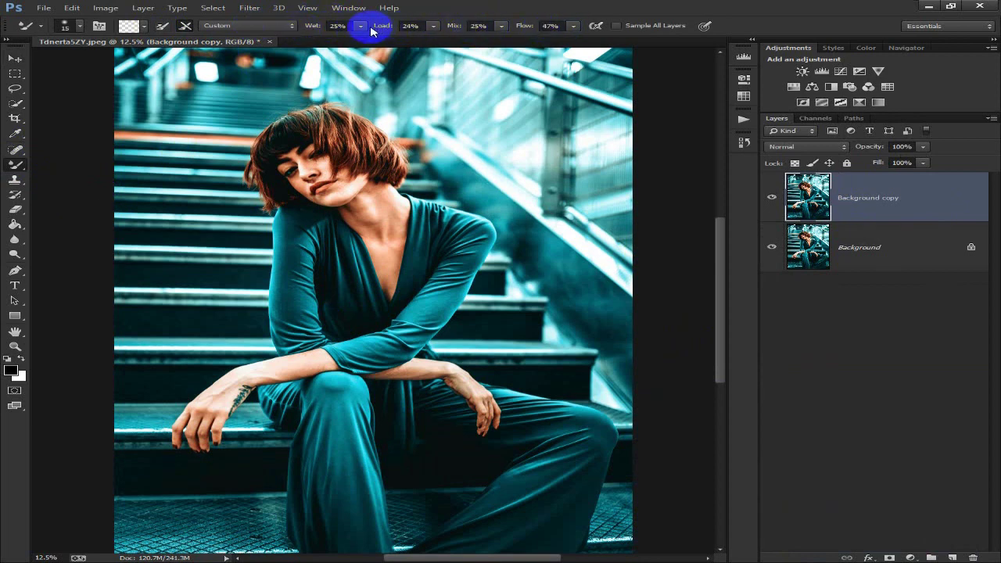
{"action": "scroll", "coordinate": [230, 183], "scroll_direction": "up", "scroll_amount": 2}
Zoom in and smooth the skin beside the inner eye and along the nose
{"action": "scroll", "coordinate": [317, 363], "scroll_direction": "up", "scroll_amount": 1}
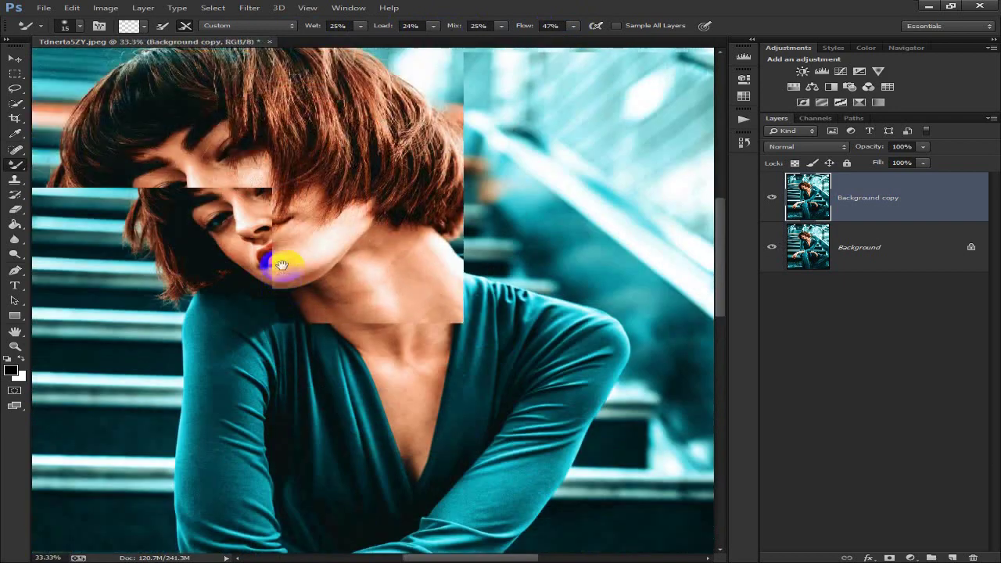
{"action": "scroll", "coordinate": [297, 297], "scroll_direction": "up", "scroll_amount": 1}
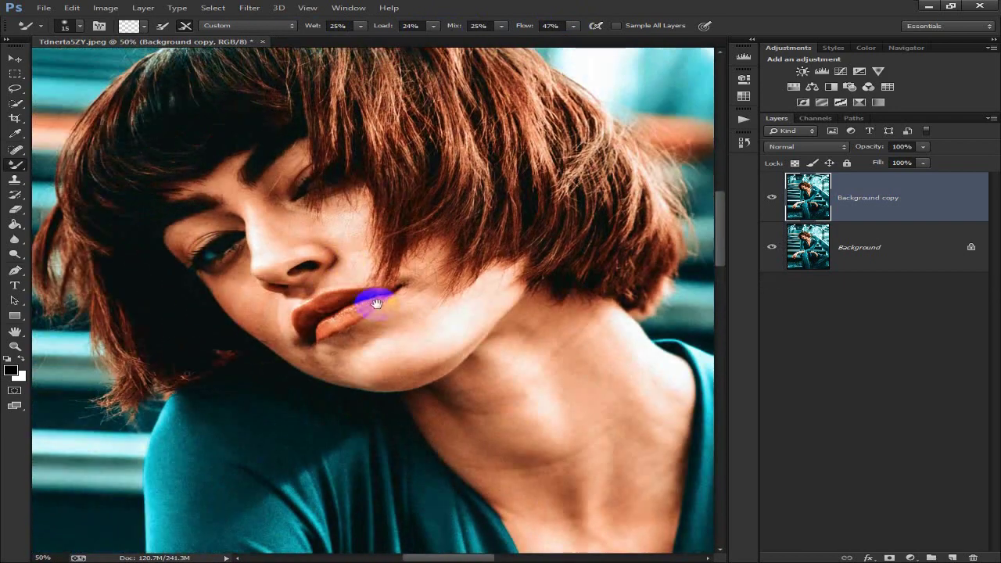
{"action": "key", "text": "bracketright"}
{"action": "left_click", "coordinate": [265, 221]}
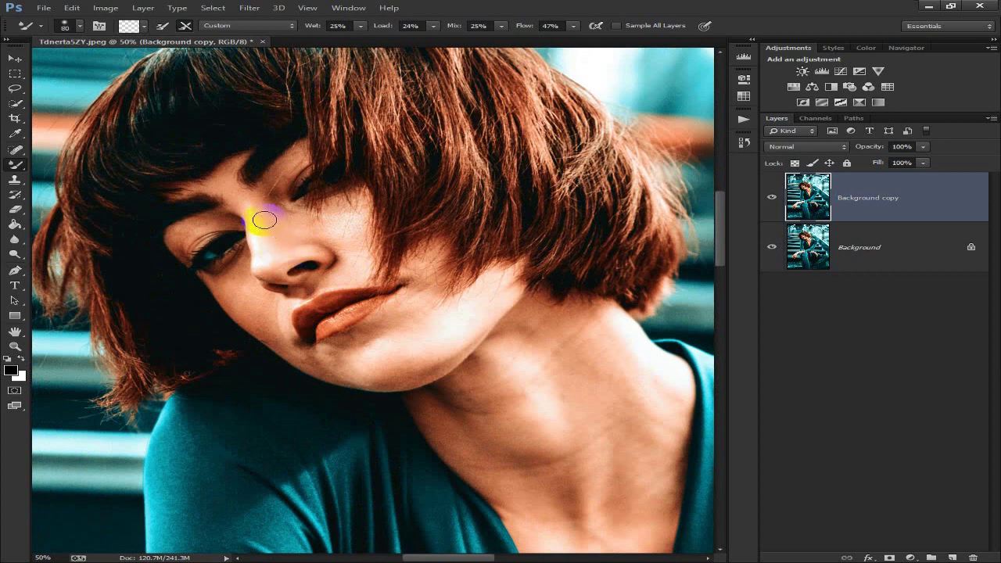
{"action": "mouse_move", "coordinate": [259, 212]}
{"action": "left_mouse_down"}
{"action": "mouse_move", "coordinate": [284, 226]}
{"action": "mouse_move", "coordinate": [270, 212]}
{"action": "mouse_move", "coordinate": [282, 278]}
{"action": "left_mouse_up"}
{"action": "key", "text": "bracketleft"}
{"action": "key", "text": "bracketleft"}
{"action": "key", "text": "bracketleft"}
{"action": "key", "text": "bracketleft"}
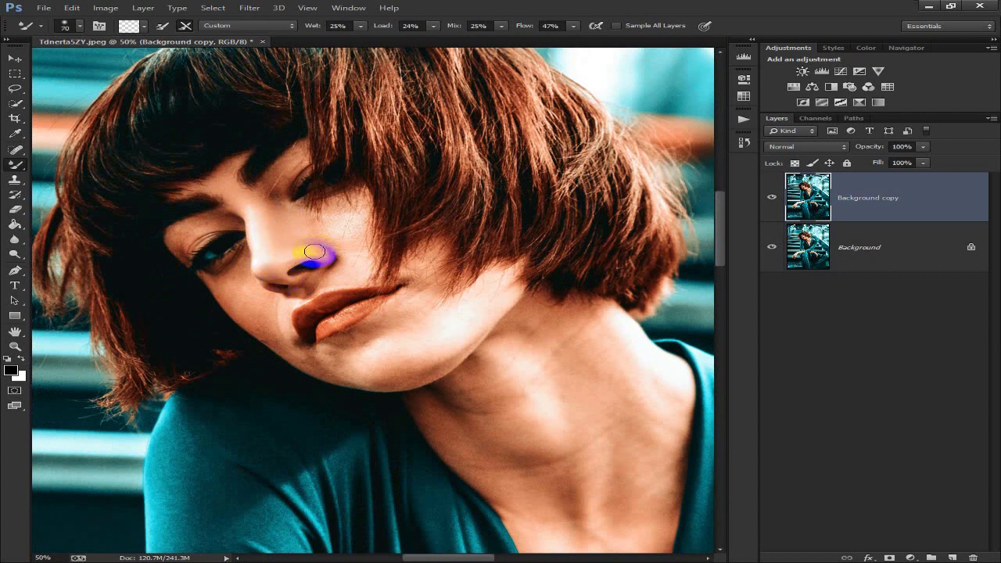
Smooth the skin on the cheek, adjusting the brush size with the bracket keys
{"action": "key", "text": "bracketright"}
{"action": "key", "text": "bracketright"}
{"action": "key", "text": "bracketright"}
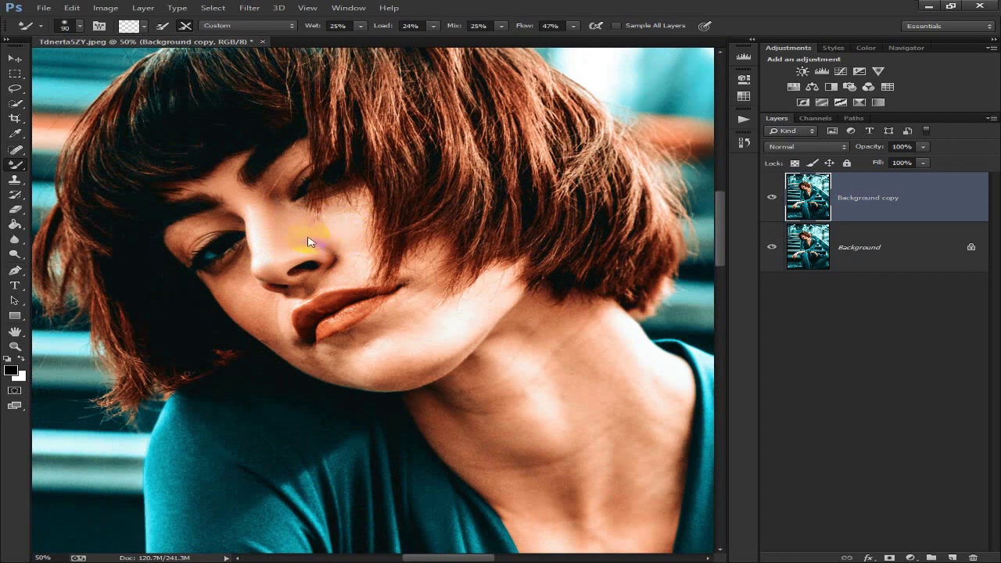
{"action": "mouse_move", "coordinate": [353, 257]}
{"action": "left_mouse_down"}
{"action": "mouse_move", "coordinate": [355, 238]}
{"action": "mouse_move", "coordinate": [351, 272]}
{"action": "mouse_move", "coordinate": [296, 290]}
{"action": "mouse_move", "coordinate": [240, 285]}
{"action": "mouse_move", "coordinate": [255, 310]}
{"action": "mouse_move", "coordinate": [231, 289]}
{"action": "mouse_move", "coordinate": [261, 334]}
{"action": "mouse_move", "coordinate": [304, 356]}
{"action": "mouse_move", "coordinate": [366, 361]}
{"action": "left_mouse_up"}
{"action": "key", "text": "bracketleft"}
{"action": "key", "text": "bracketleft"}
{"action": "key", "text": "bracketleft"}
{"action": "key", "text": "bracketright"}
{"action": "key", "text": "bracketleft"}
{"action": "key", "text": "bracketright"}
{"action": "key", "text": "bracketright"}
{"action": "key", "text": "bracketright"}
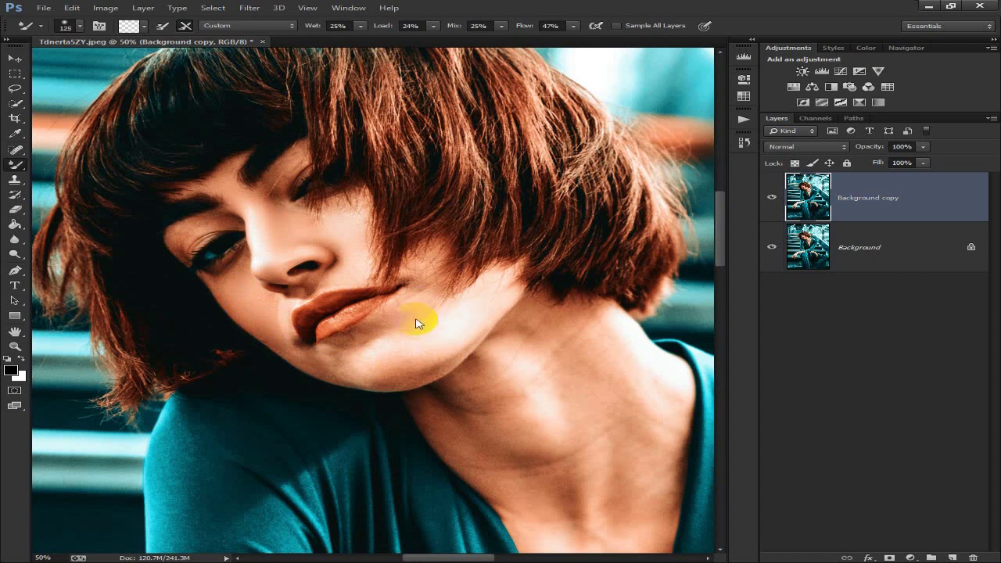
{"action": "key", "text": "bracketright"}
Smooth the skin on the chin, along the chin edge and around the mouth
{"action": "left_click_drag", "start_coordinate": [411, 340], "coordinate": [395, 365]}
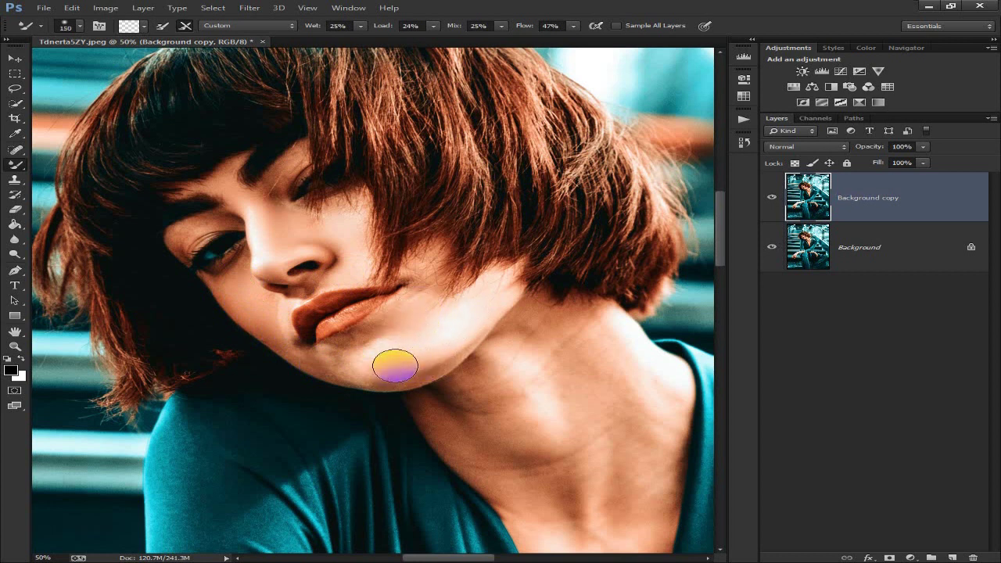
{"action": "key", "text": "bracketleft"}
{"action": "mouse_move", "coordinate": [371, 368]}
{"action": "left_mouse_down"}
{"action": "mouse_move", "coordinate": [367, 381]}
{"action": "mouse_move", "coordinate": [437, 361]}
{"action": "mouse_move", "coordinate": [327, 363]}
{"action": "mouse_move", "coordinate": [378, 335]}
{"action": "mouse_move", "coordinate": [364, 328]}
{"action": "mouse_move", "coordinate": [360, 350]}
{"action": "mouse_move", "coordinate": [285, 352]}
{"action": "mouse_move", "coordinate": [261, 324]}
{"action": "mouse_move", "coordinate": [279, 302]}
{"action": "mouse_move", "coordinate": [357, 287]}
{"action": "mouse_move", "coordinate": [341, 275]}
{"action": "mouse_move", "coordinate": [342, 252]}
{"action": "mouse_move", "coordinate": [304, 320]}
{"action": "left_mouse_up"}
{"action": "key", "text": "bracketright"}
{"action": "key", "text": "bracketright"}
{"action": "key", "text": "bracketright"}
{"action": "key", "text": "bracketleft"}
{"action": "key", "text": "bracketleft"}
{"action": "key", "text": "bracketleft"}
{"action": "key", "text": "bracketleft"}
{"action": "key", "text": "bracketleft"}
{"action": "key", "text": "bracketright"}
{"action": "key", "text": "bracketright"}
{"action": "key", "text": "bracketright"}
{"action": "left_click_drag", "start_coordinate": [459, 346], "coordinate": [384, 237]}
Smooth the skin on the neck and across the upper chest
{"action": "left_click_drag", "start_coordinate": [459, 232], "coordinate": [378, 159]}
{"action": "key", "text": "bracketright"}
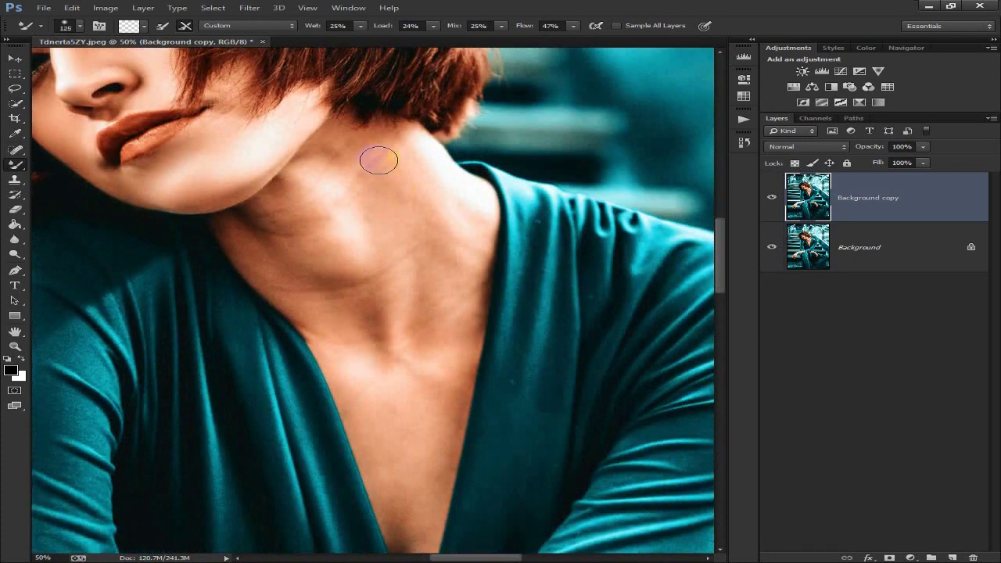
{"action": "key", "text": "bracketright"}
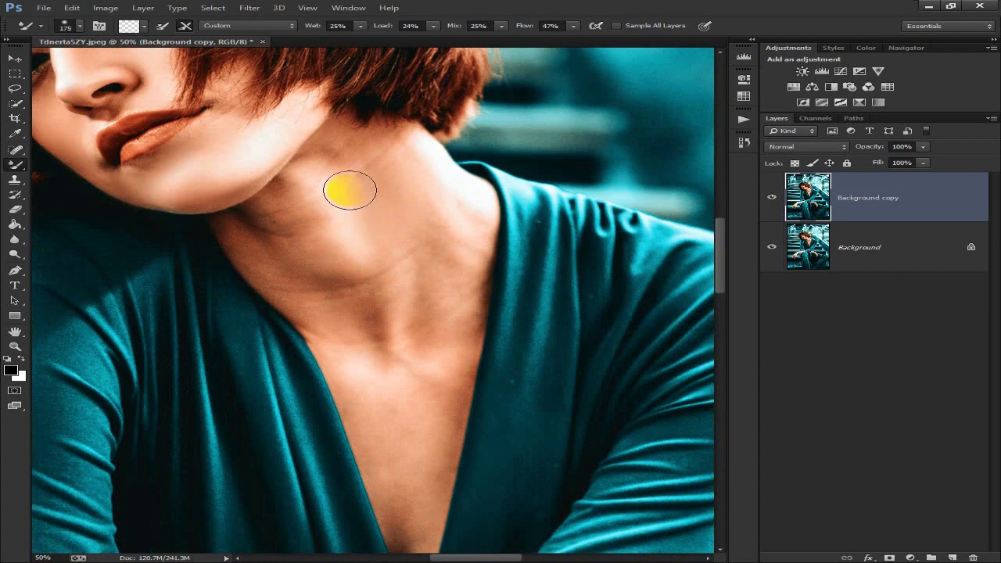
{"action": "mouse_move", "coordinate": [313, 234]}
{"action": "left_mouse_down"}
{"action": "mouse_move", "coordinate": [316, 247]}
{"action": "mouse_move", "coordinate": [331, 179]}
{"action": "mouse_move", "coordinate": [344, 168]}
{"action": "left_mouse_up"}
{"action": "scroll", "coordinate": [378, 208], "scroll_direction": "down", "scroll_amount": 1}
{"action": "mouse_move", "coordinate": [418, 313]}
{"action": "left_mouse_down"}
{"action": "mouse_move", "coordinate": [410, 423]}
{"action": "mouse_move", "coordinate": [393, 425]}
{"action": "mouse_move", "coordinate": [381, 383]}
{"action": "left_mouse_up"}
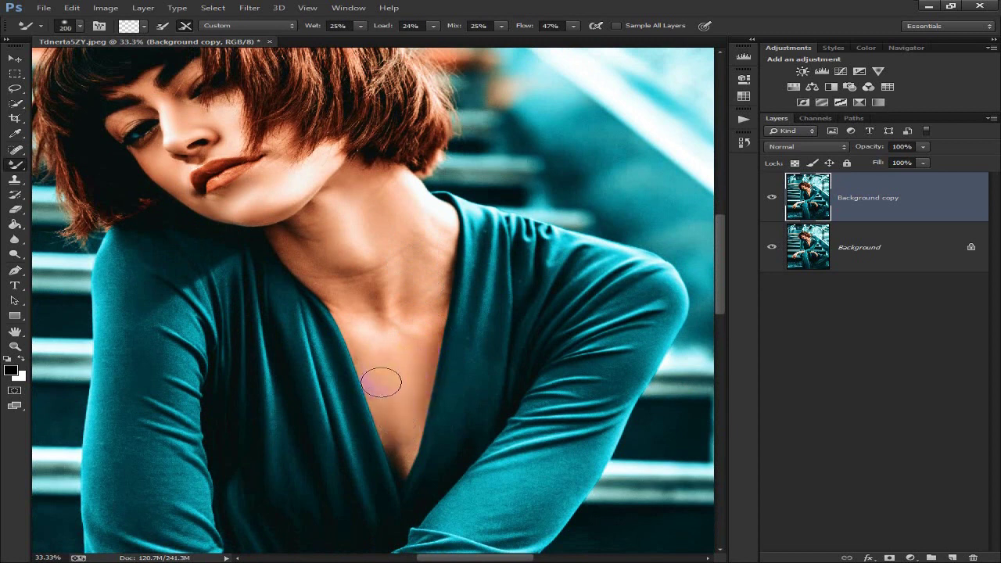
{"action": "key", "text": "bracketleft"}
{"action": "mouse_move", "coordinate": [356, 305]}
{"action": "left_mouse_down"}
{"action": "mouse_move", "coordinate": [312, 257]}
{"action": "mouse_move", "coordinate": [290, 253]}
{"action": "mouse_move", "coordinate": [313, 213]}
{"action": "left_mouse_up"}
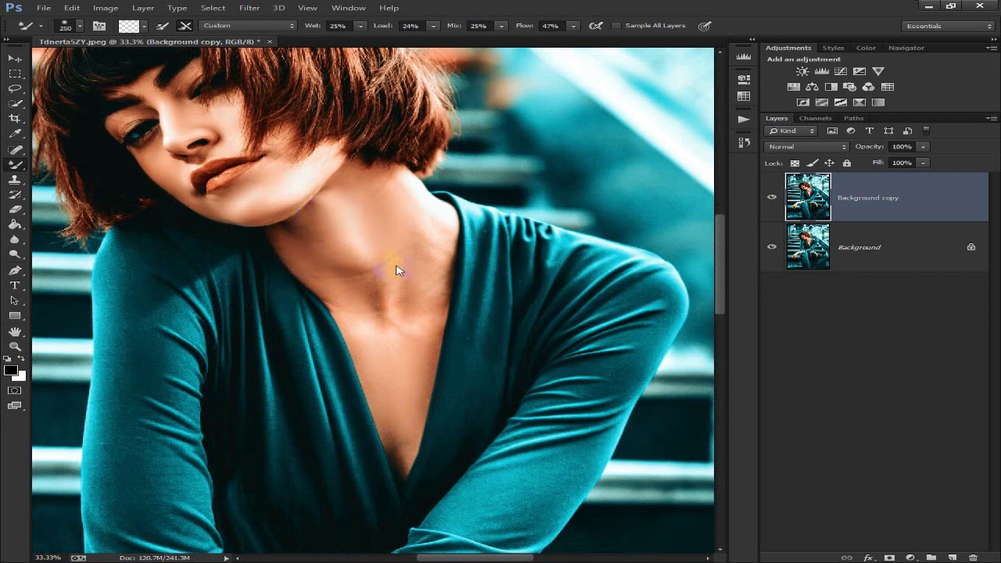
{"action": "left_click_drag", "start_coordinate": [422, 249], "coordinate": [413, 274]}
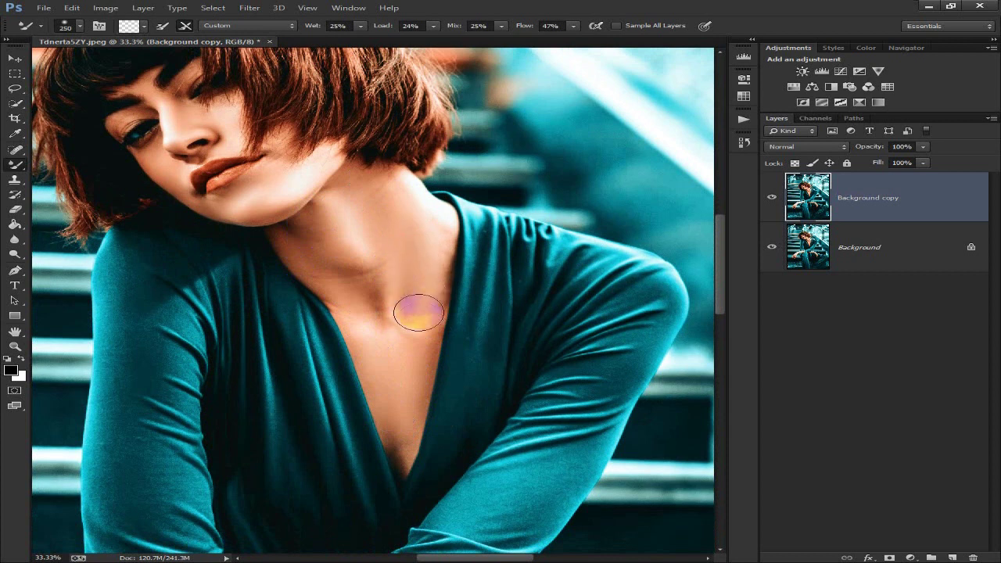
{"action": "left_click_drag", "start_coordinate": [421, 362], "coordinate": [424, 334]}
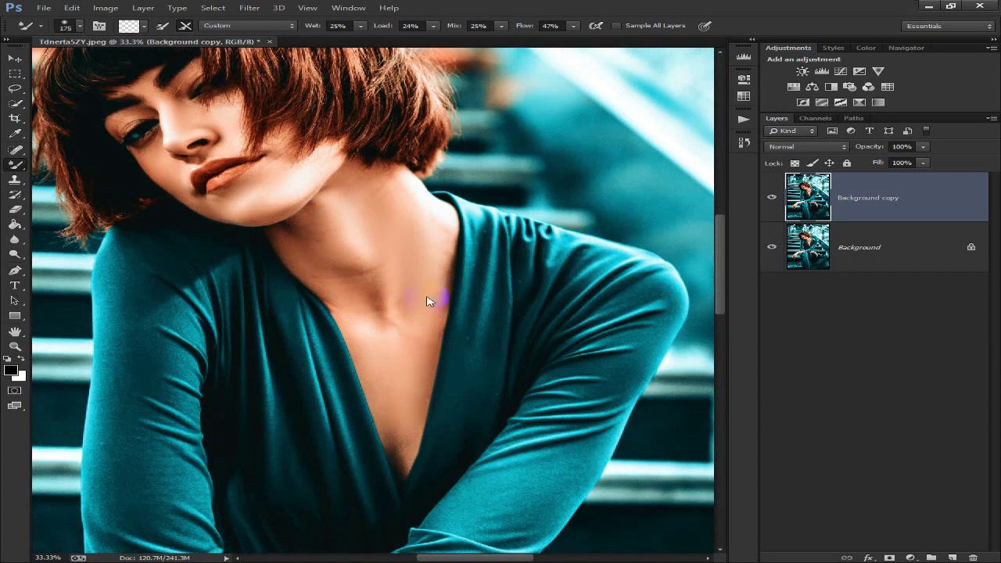
Blend the neck again and smooth along the jawline with a smaller brush
{"action": "key", "text": "bracketright"}
{"action": "key", "text": "bracketright"}
{"action": "mouse_move", "coordinate": [376, 175]}
{"action": "left_mouse_down"}
{"action": "mouse_move", "coordinate": [383, 279]}
{"action": "mouse_move", "coordinate": [313, 248]}
{"action": "left_mouse_up"}
{"action": "key", "text": "bracketleft"}
{"action": "key", "text": "bracketright"}
{"action": "key", "text": "bracketright"}
{"action": "key", "text": "bracketleft"}
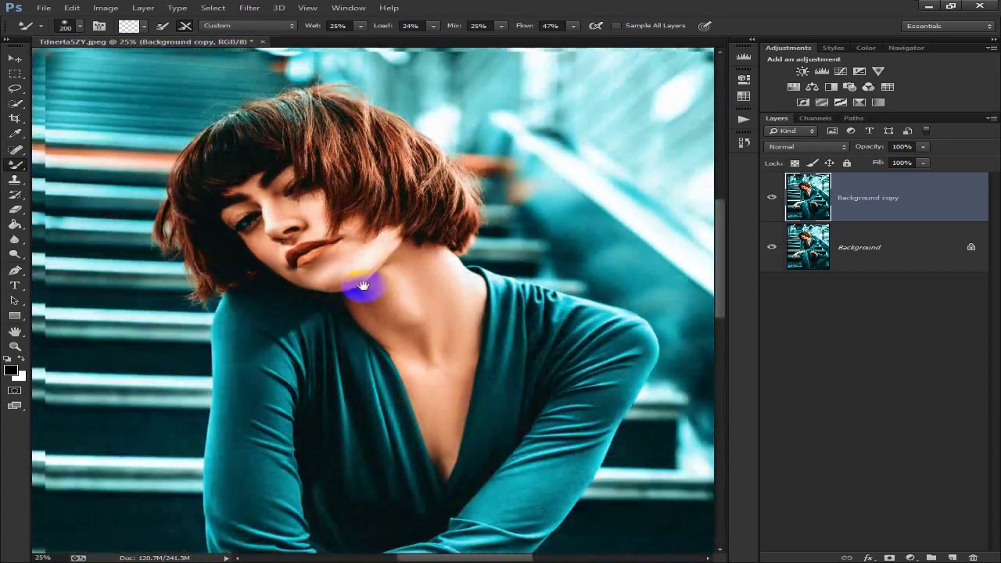
{"action": "scroll", "coordinate": [451, 355], "scroll_direction": "up", "scroll_amount": 2}
{"action": "key", "text": "bracketleft"}
{"action": "key", "text": "bracketleft"}
{"action": "key", "text": "bracketleft"}
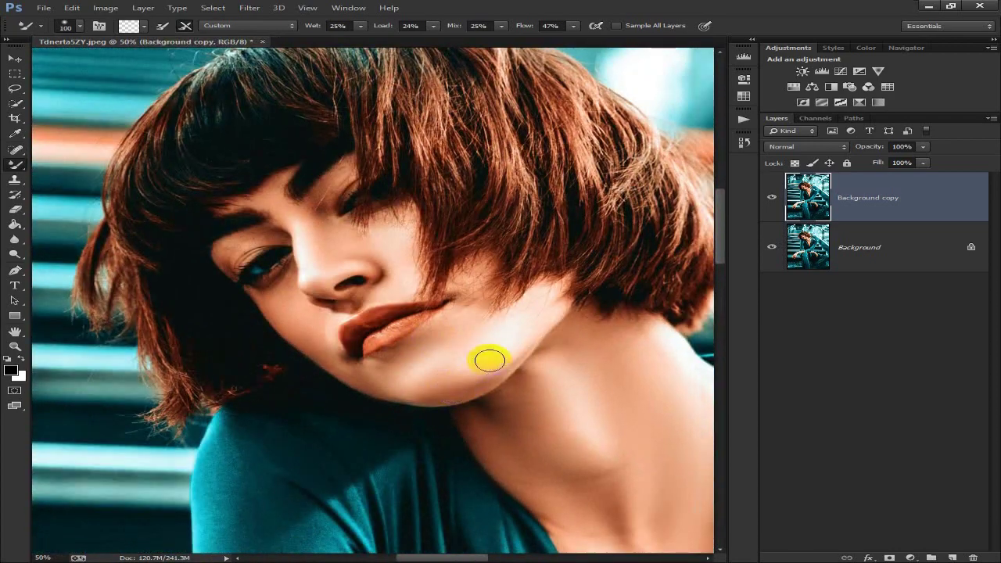
{"action": "left_click_drag", "start_coordinate": [548, 309], "coordinate": [402, 375]}
Toggle the Background copy's visibility to compare the smoothing up close
{"action": "key", "text": "bracketleft"}
{"action": "key", "text": "bracketleft"}
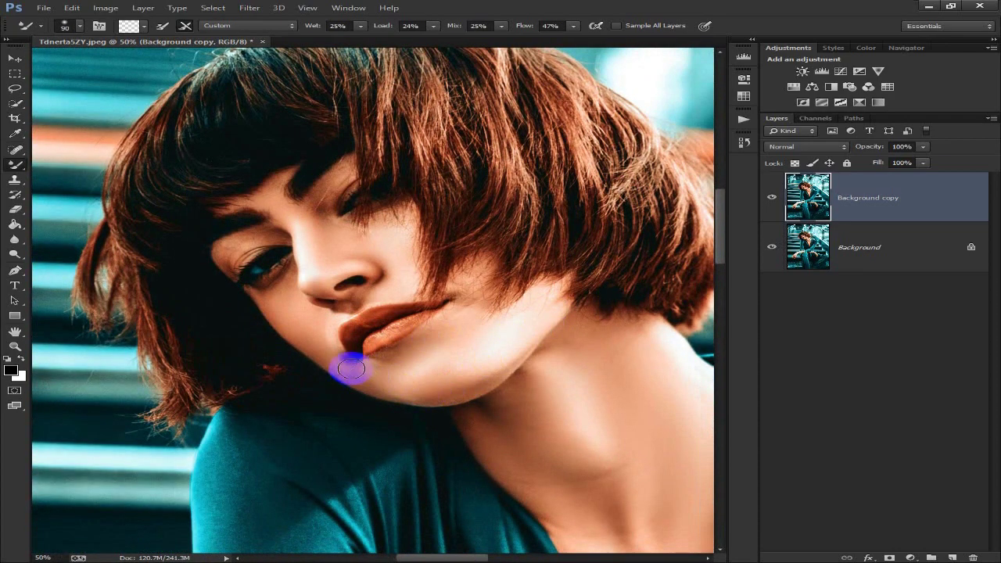
{"action": "scroll", "coordinate": [351, 362], "scroll_direction": "down", "scroll_amount": 2}
{"action": "scroll", "coordinate": [532, 368], "scroll_direction": "up", "scroll_amount": 2}
{"action": "scroll", "coordinate": [446, 324], "scroll_direction": "down", "scroll_amount": 1}
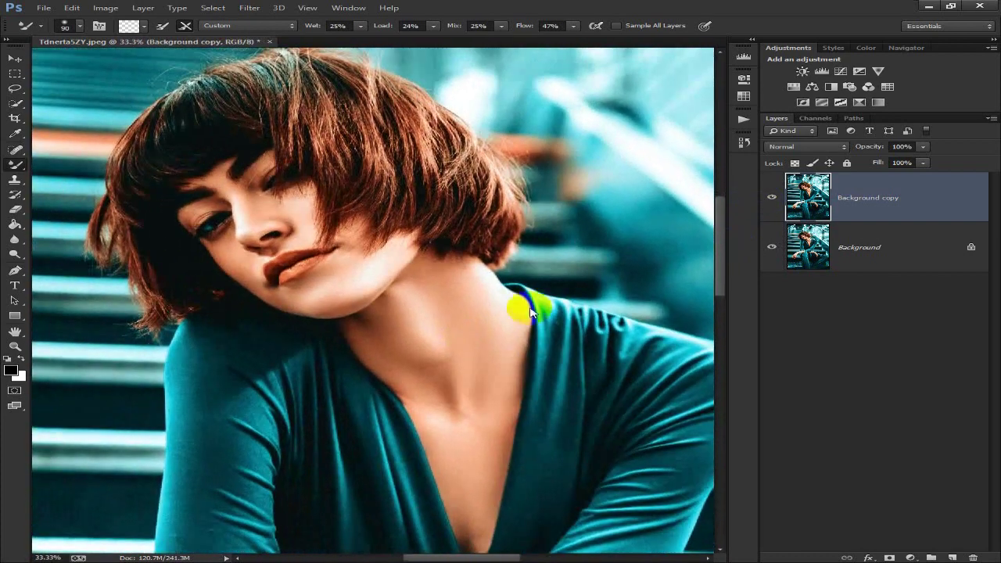
{"action": "left_click", "coordinate": [772, 198]}
{"action": "left_click", "coordinate": [772, 198]}
{"action": "key", "text": "ctrl+plus"}
Merge the smoothed copy and the original into a single Background layer
{"action": "left_click", "coordinate": [771, 197]}
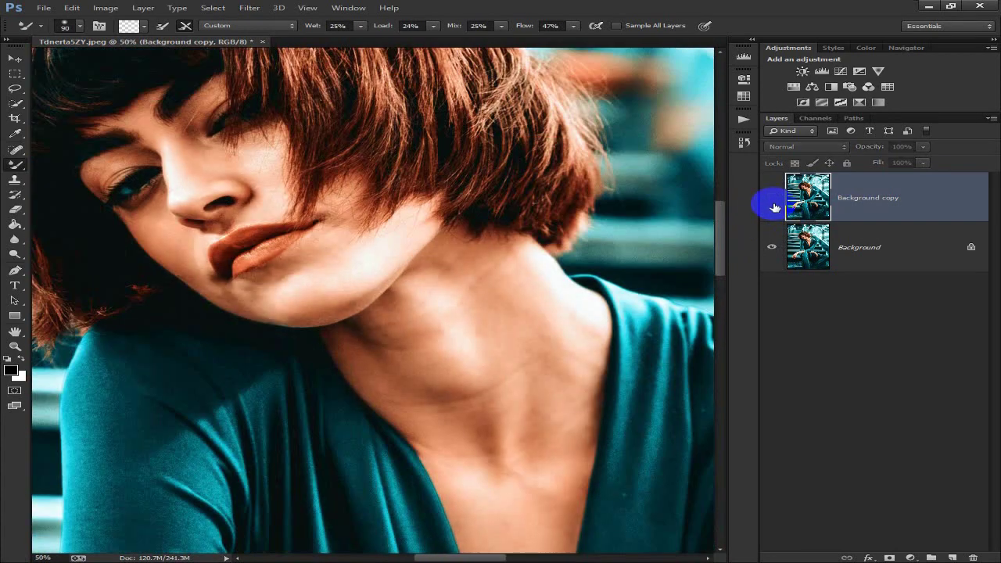
{"action": "left_click", "coordinate": [772, 198]}
{"action": "left_click", "coordinate": [772, 198]}
{"action": "key", "text": "ctrl+minus"}
{"action": "key", "text": "ctrl+minus"}
{"action": "key", "text": "ctrl+minus"}
{"action": "key", "text": "ctrl+minus"}
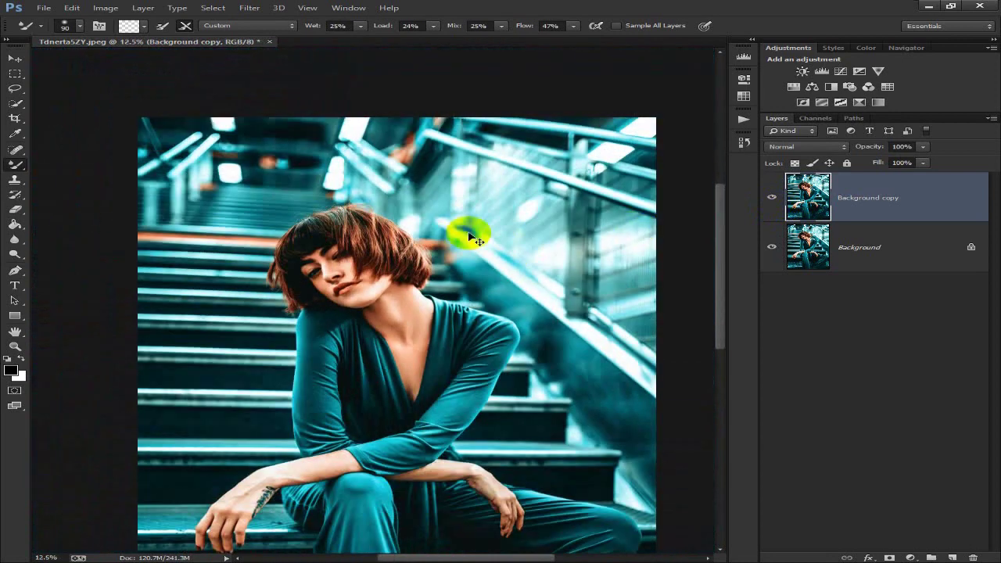
{"action": "key", "text": "ctrl+minus"}
{"action": "left_click", "coordinate": [860, 247], "text": "shift"}
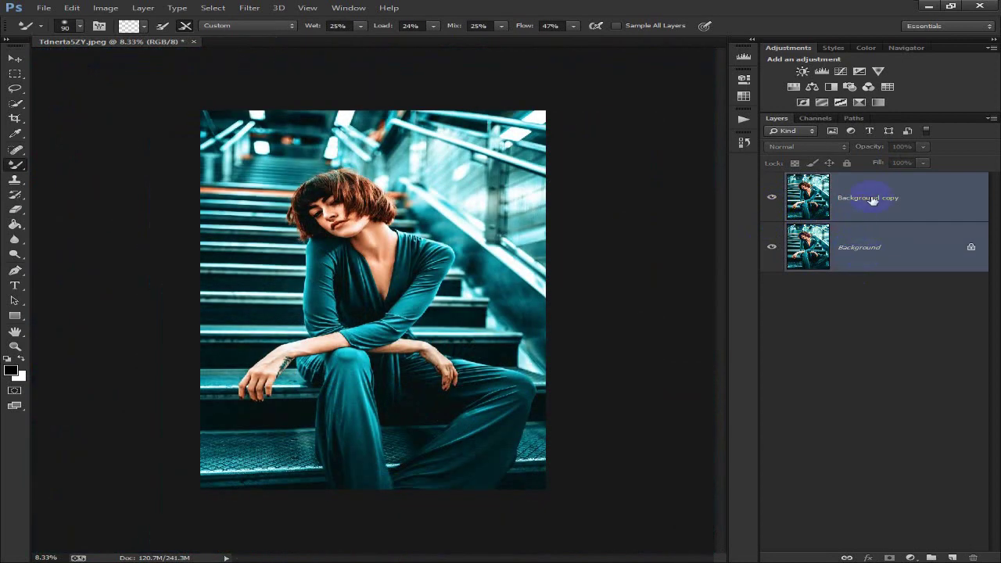
{"action": "right_click", "coordinate": [883, 212]}
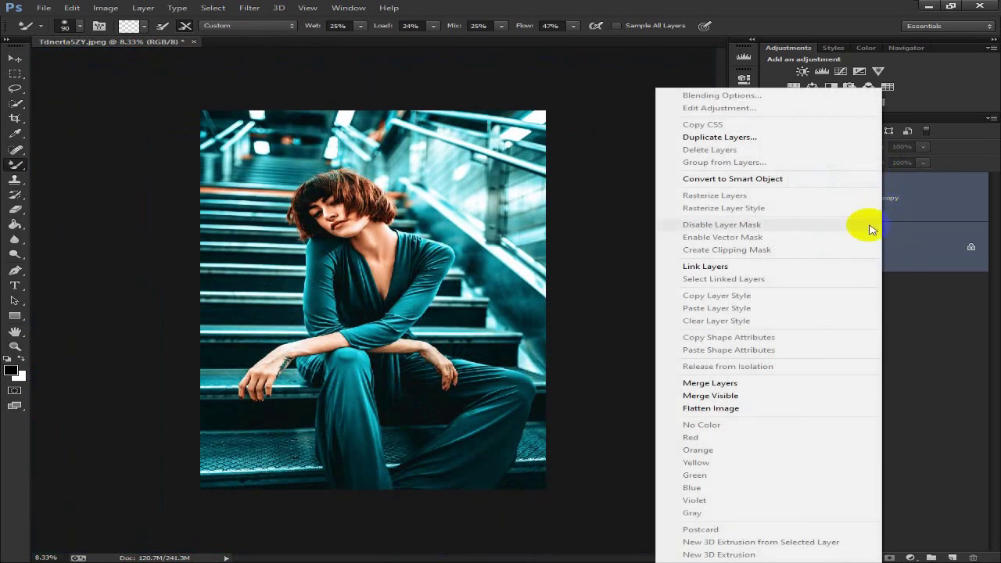
{"action": "left_click", "coordinate": [794, 383]}
{"action": "key", "text": "ctrl+plus"}
Reset the default colours and sample a light cyan from the stair railing with the Eyedropper
{"action": "left_click", "coordinate": [36, 369], "text": "alt"}
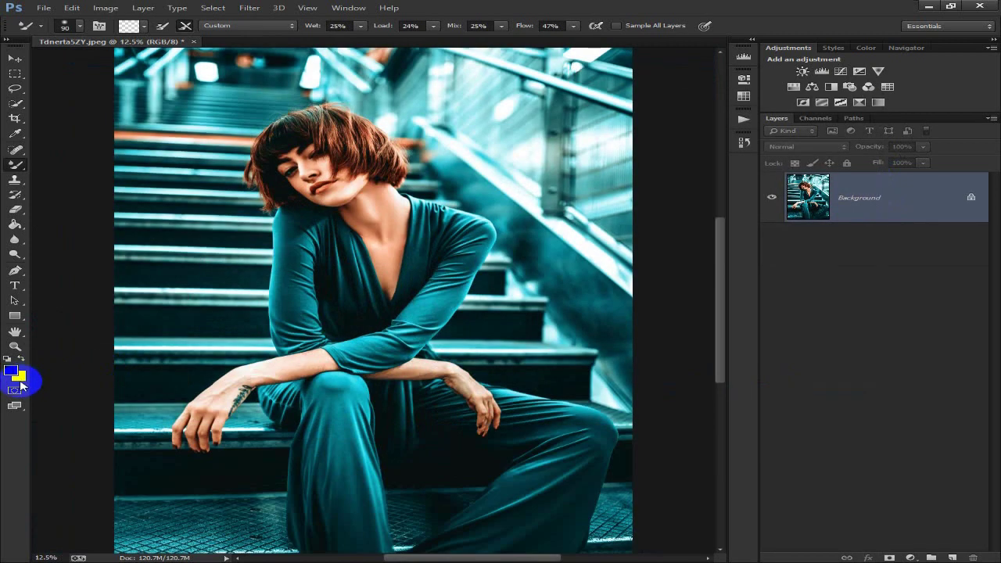
{"action": "key", "text": "d"}
{"action": "left_click", "coordinate": [15, 133]}
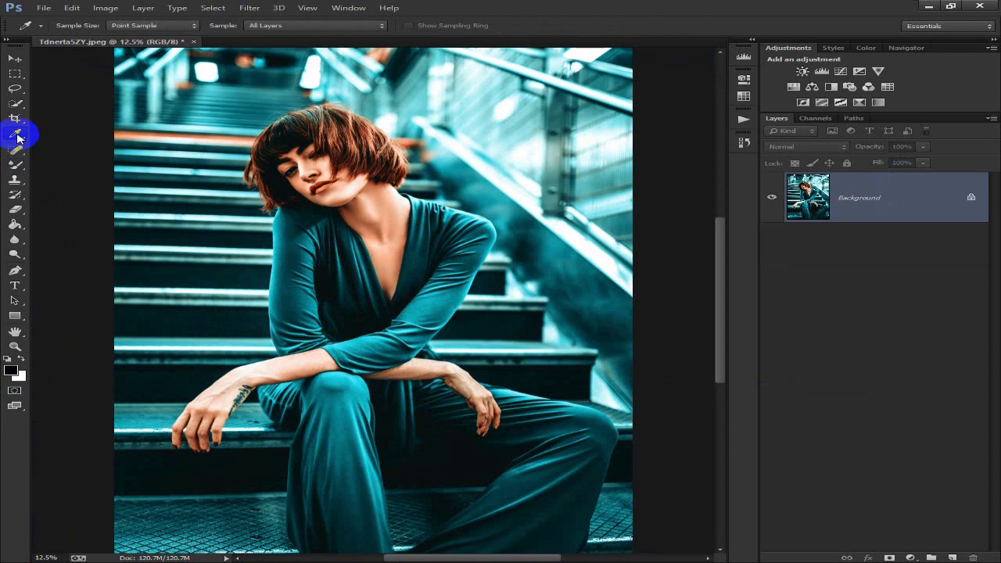
{"action": "left_click", "coordinate": [96, 133]}
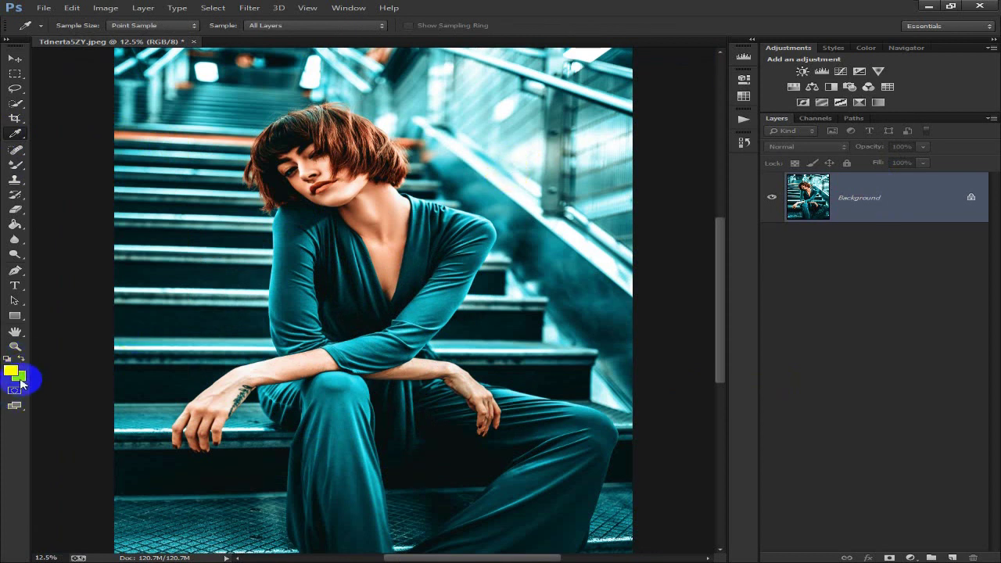
Enlarge the canvas past the photo's edges with the Crop tool, adding a light-cyan border
{"action": "left_click", "coordinate": [15, 119]}
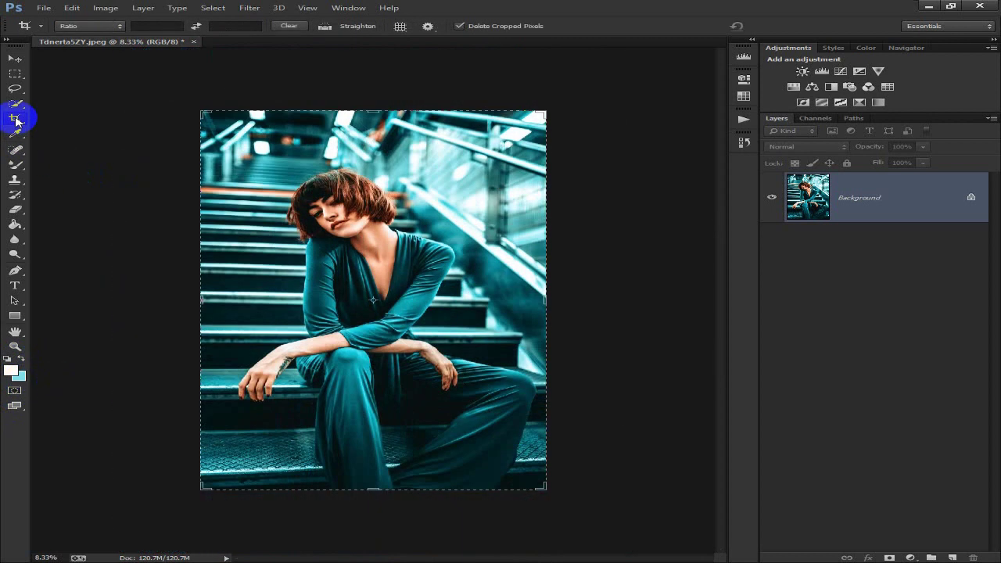
{"action": "left_click", "coordinate": [541, 486]}
{"action": "left_click_drag", "start_coordinate": [541, 487], "coordinate": [553, 496]}
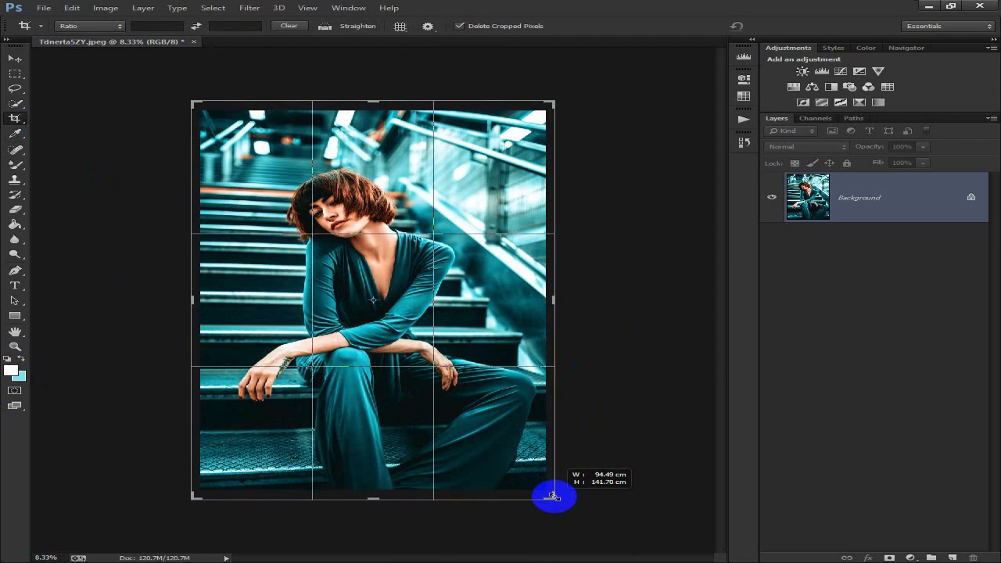
{"action": "key", "text": "Return"}
{"action": "key", "text": "v"}
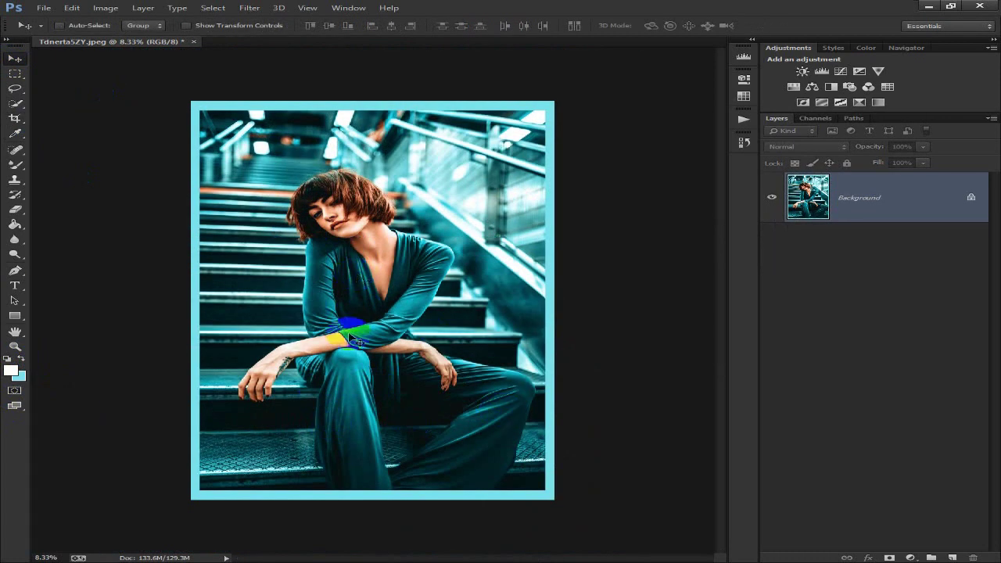
{"action": "key", "text": "ctrl+plus"}
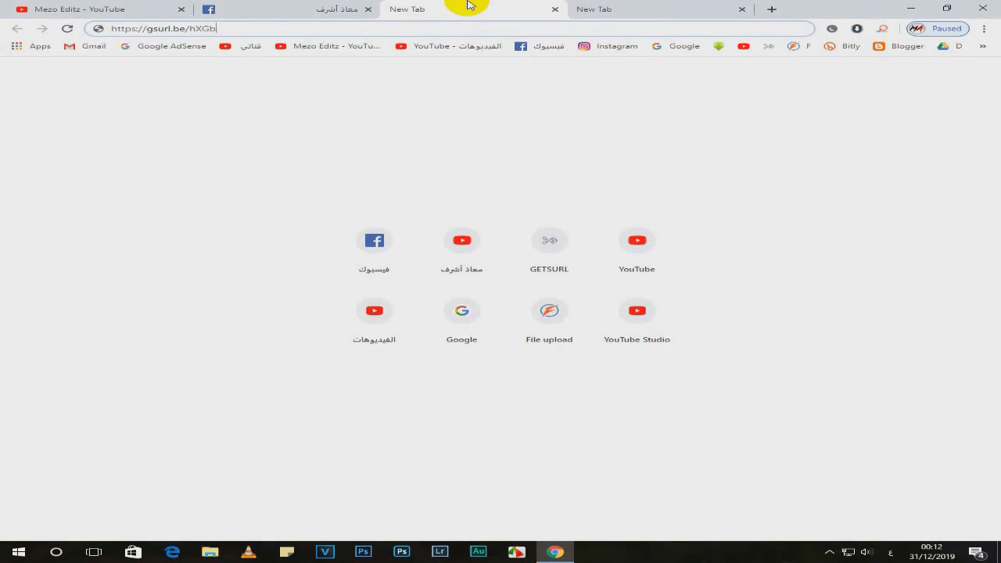
Load the gsurl.be short link and clear away the stray popup tab
{"action": "key", "text": "Return"}
{"action": "left_click_drag", "start_coordinate": [474, 7], "coordinate": [369, 9]}
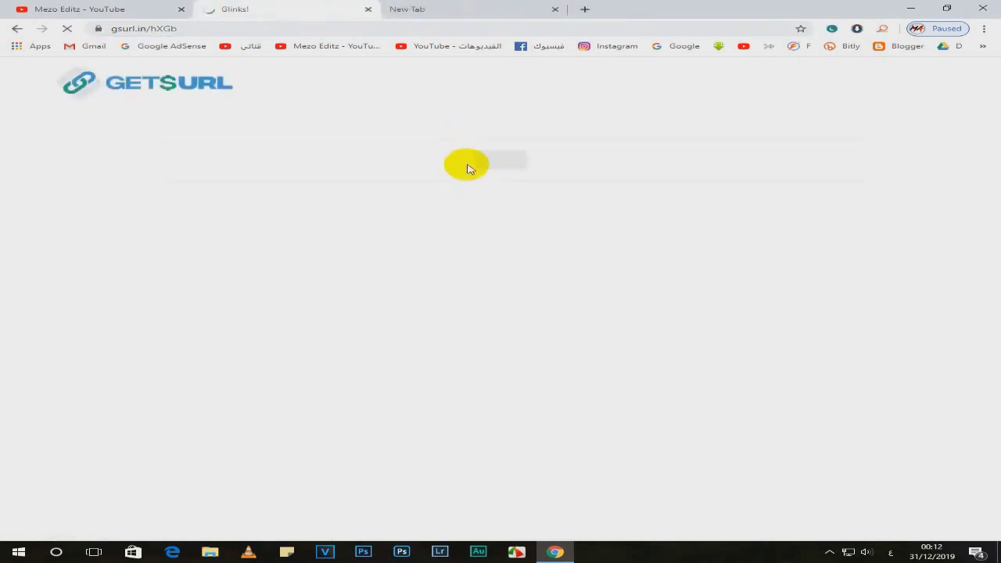
{"action": "scroll", "coordinate": [461, 179], "scroll_direction": "down", "scroll_amount": 1}
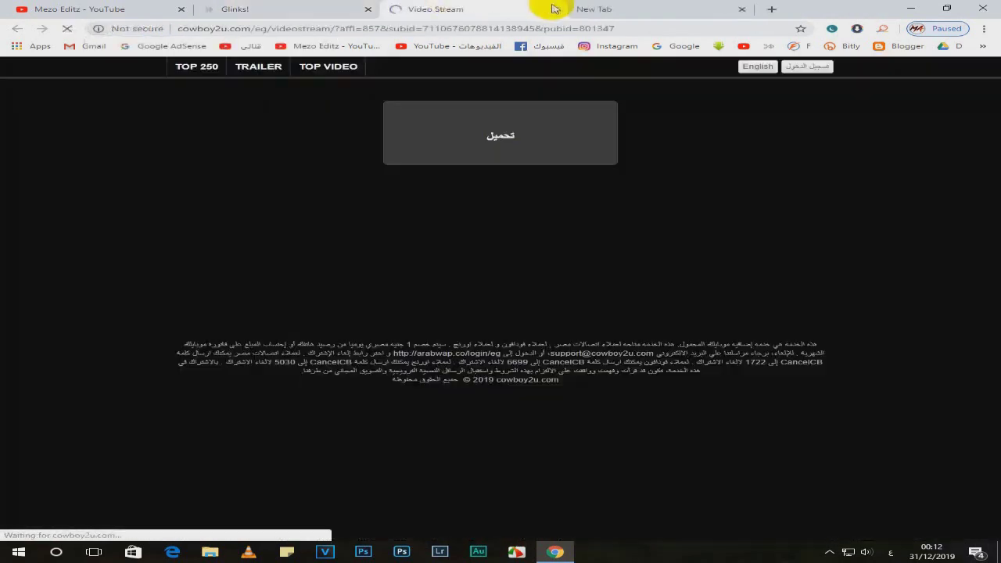
{"action": "left_click", "coordinate": [553, 8]}
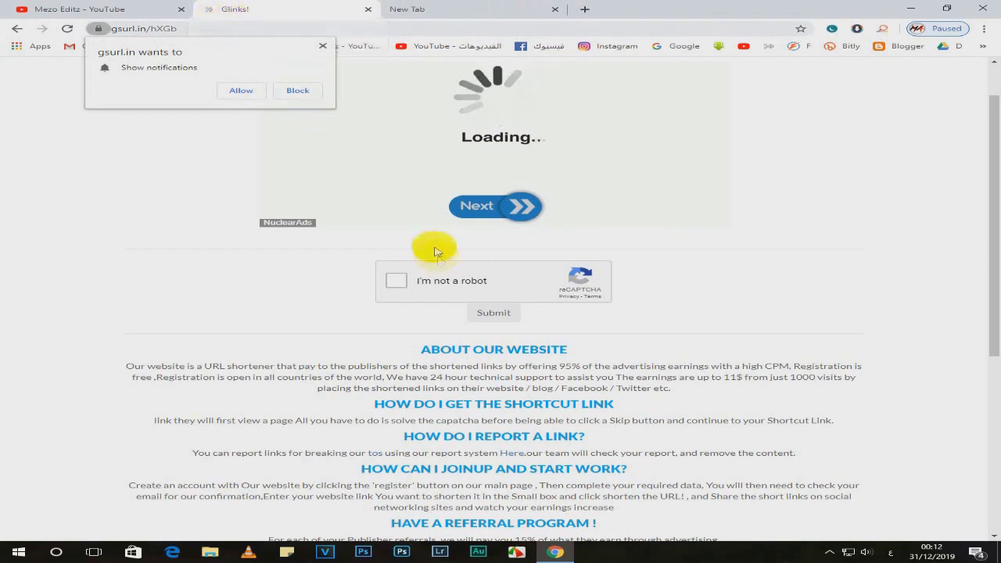
Start the reCAPTCHA and mark all the traffic-light tiles
{"action": "left_click", "coordinate": [396, 280]}
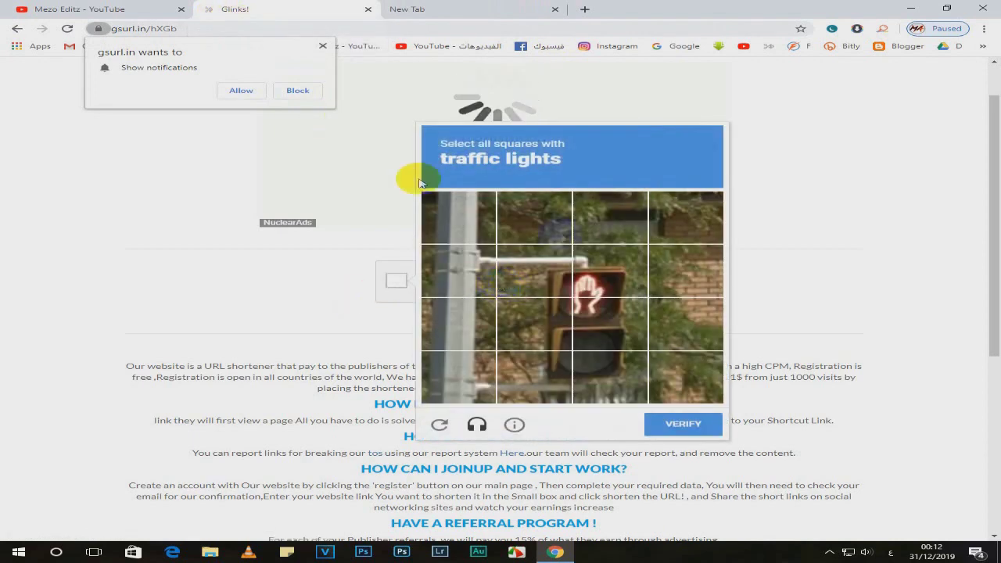
{"action": "left_click", "coordinate": [603, 256]}
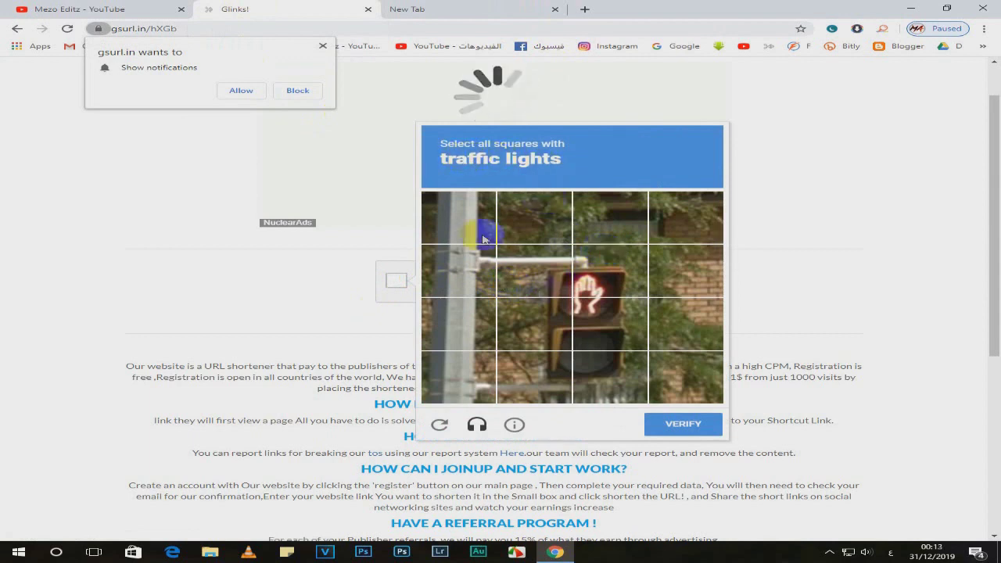
{"action": "left_click", "coordinate": [536, 296]}
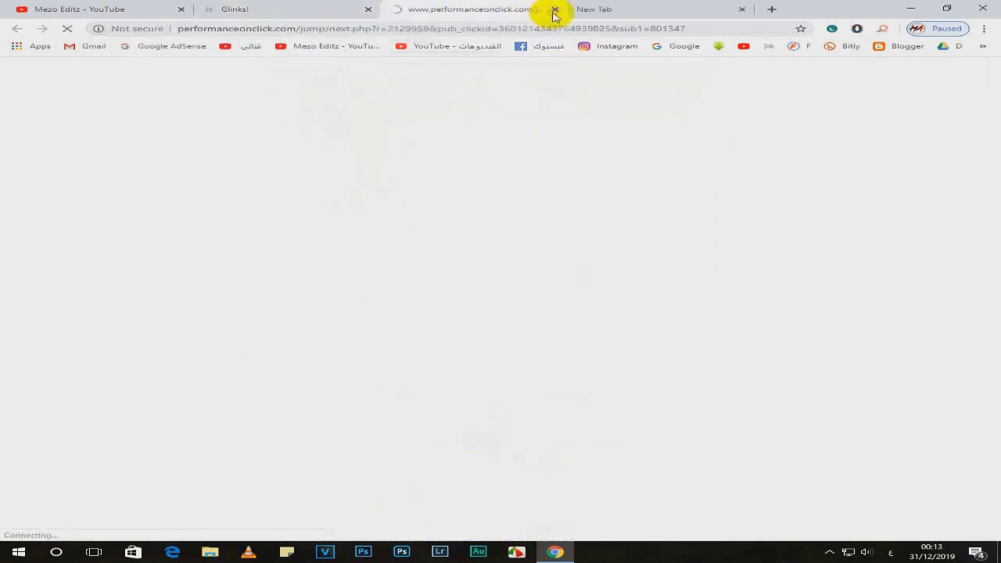
{"action": "left_click", "coordinate": [553, 11]}
{"action": "left_click", "coordinate": [534, 270]}
{"action": "left_click", "coordinate": [610, 270]}
{"action": "left_click", "coordinate": [610, 323]}
{"action": "left_click", "coordinate": [534, 323]}
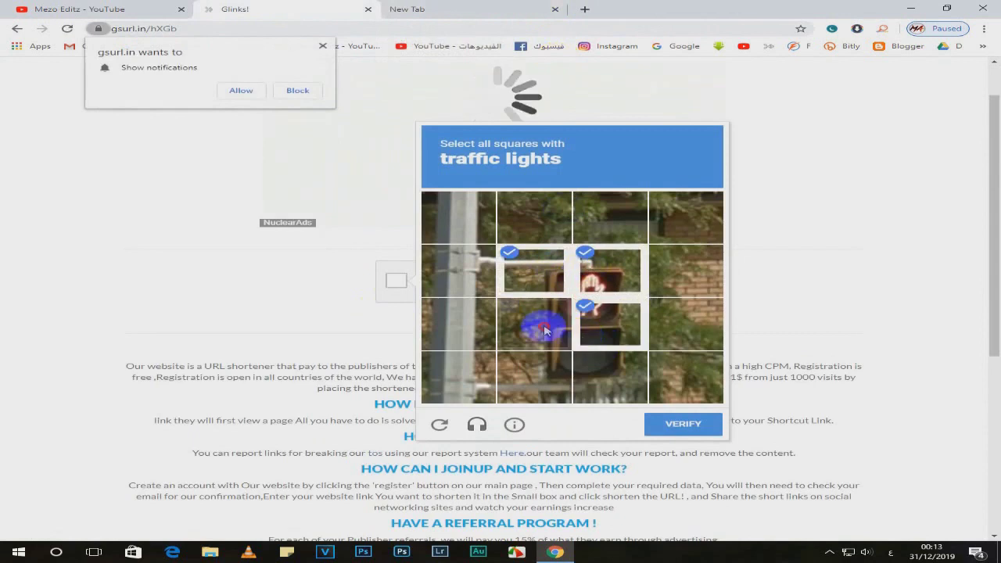
{"action": "left_click", "coordinate": [535, 376]}
{"action": "left_click", "coordinate": [578, 372]}
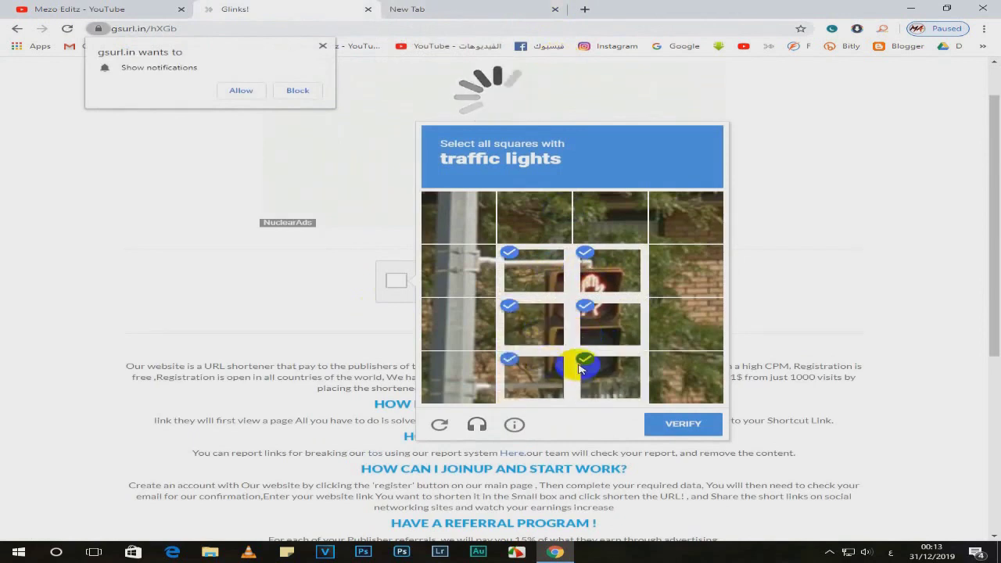
Verify and submit the captcha, then skip the ad page to reach file-up.org
{"action": "left_click", "coordinate": [671, 423]}
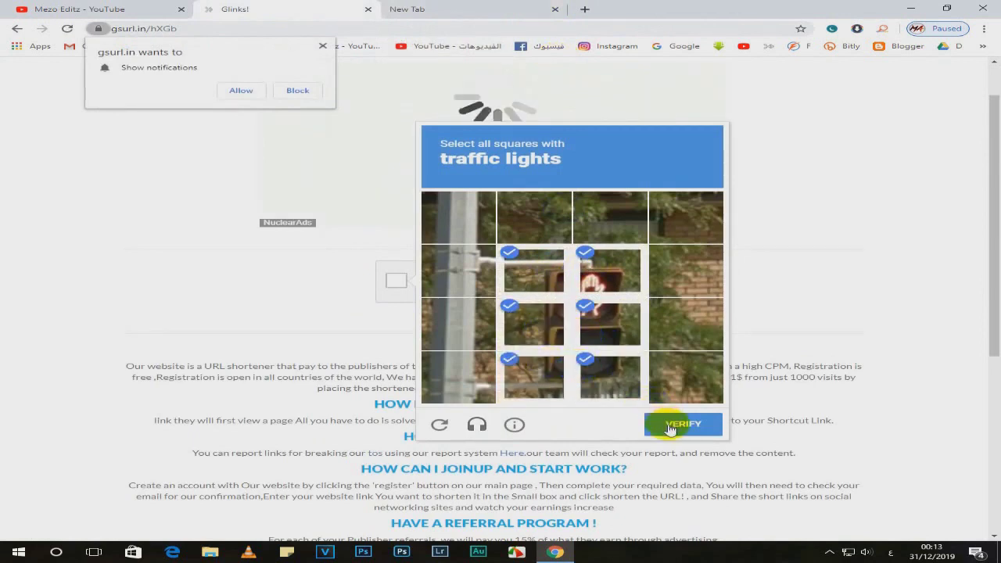
{"action": "left_click", "coordinate": [494, 312]}
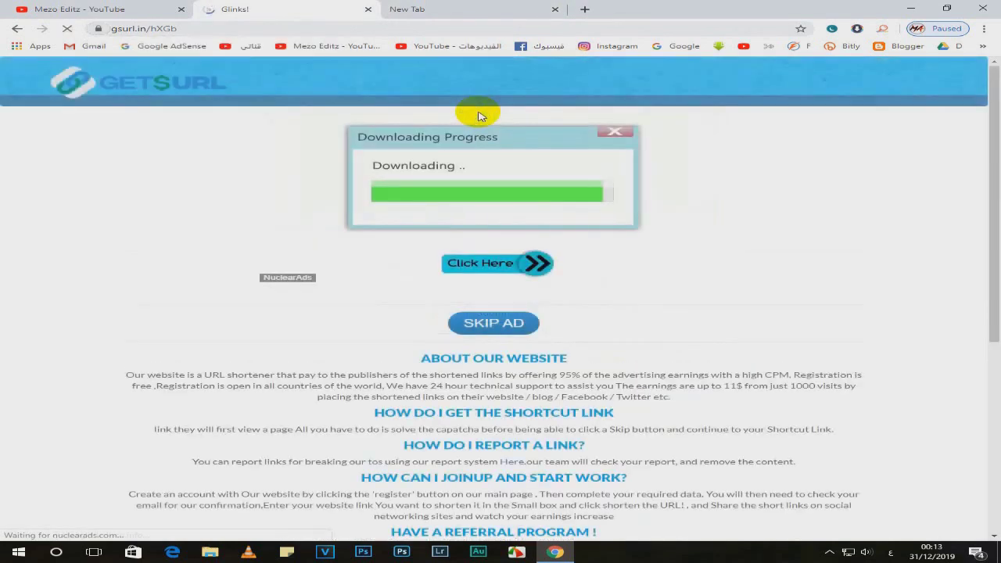
{"action": "left_click", "coordinate": [485, 328]}
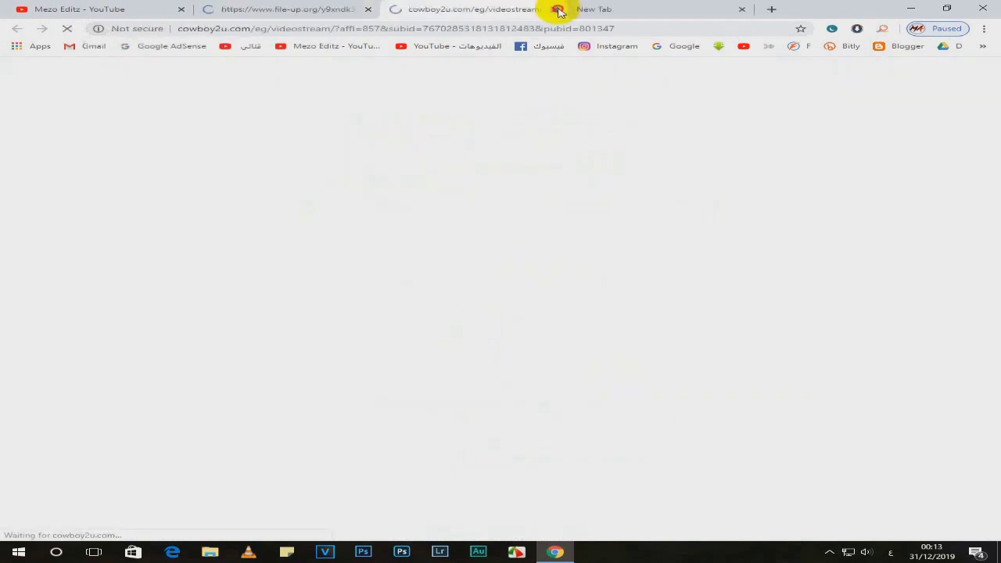
Request the free download of 3425.png on file-up.org, dismissing the popup ads
{"action": "left_click", "coordinate": [555, 9]}
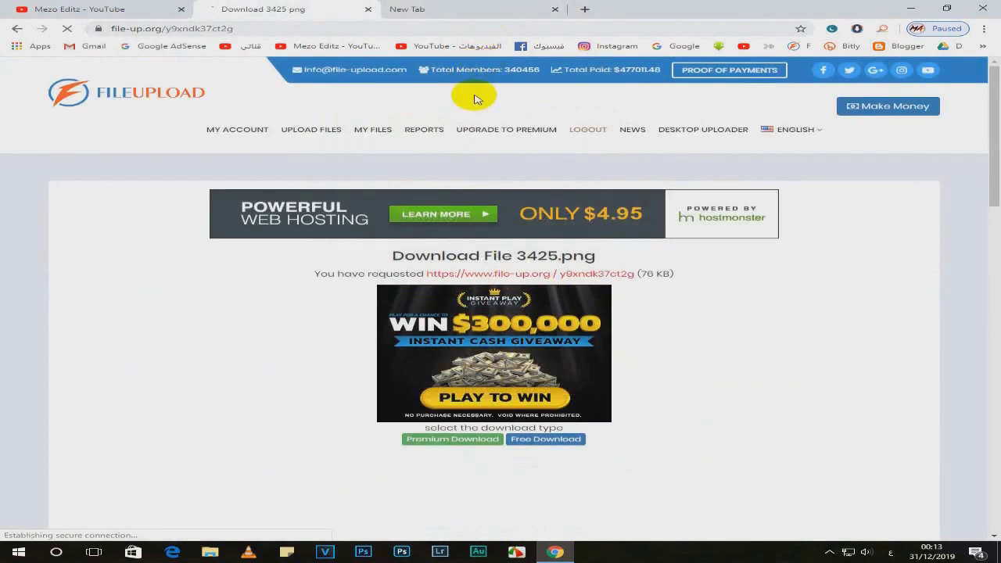
{"action": "scroll", "coordinate": [469, 94], "scroll_direction": "down", "scroll_amount": 3}
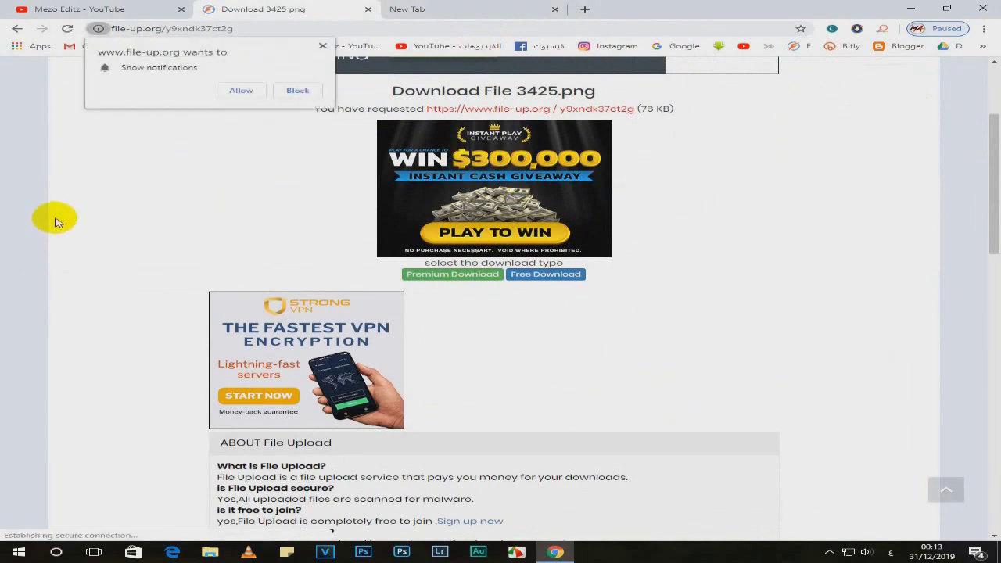
{"action": "left_click", "coordinate": [47, 219]}
{"action": "left_click", "coordinate": [554, 9]}
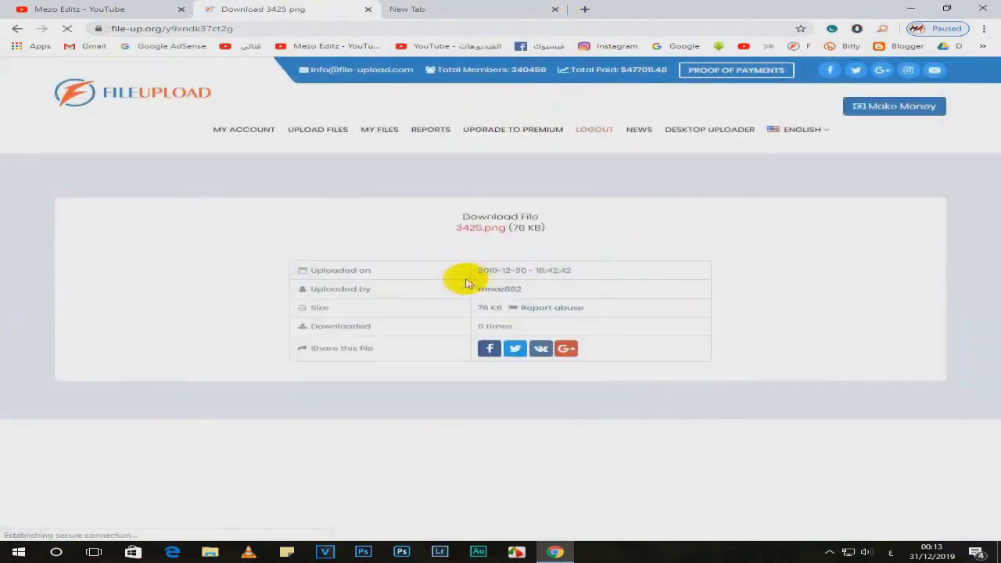
Solve the first reCAPTCHA challenge by marking the traffic-light squares
{"action": "scroll", "coordinate": [444, 277], "scroll_direction": "down", "scroll_amount": 1}
{"action": "scroll", "coordinate": [444, 278], "scroll_direction": "down", "scroll_amount": 1}
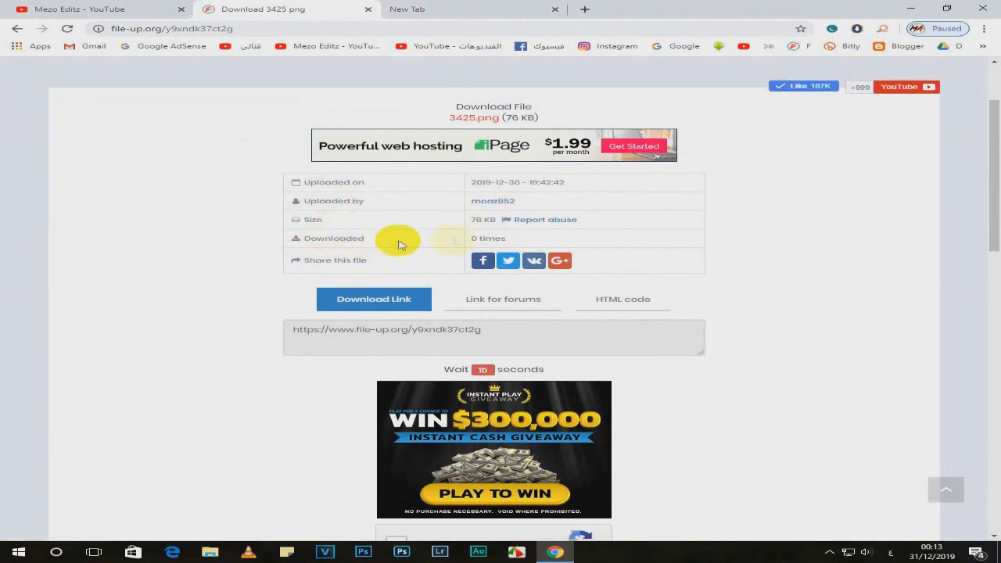
{"action": "scroll", "coordinate": [502, 272], "scroll_direction": "down", "scroll_amount": 1}
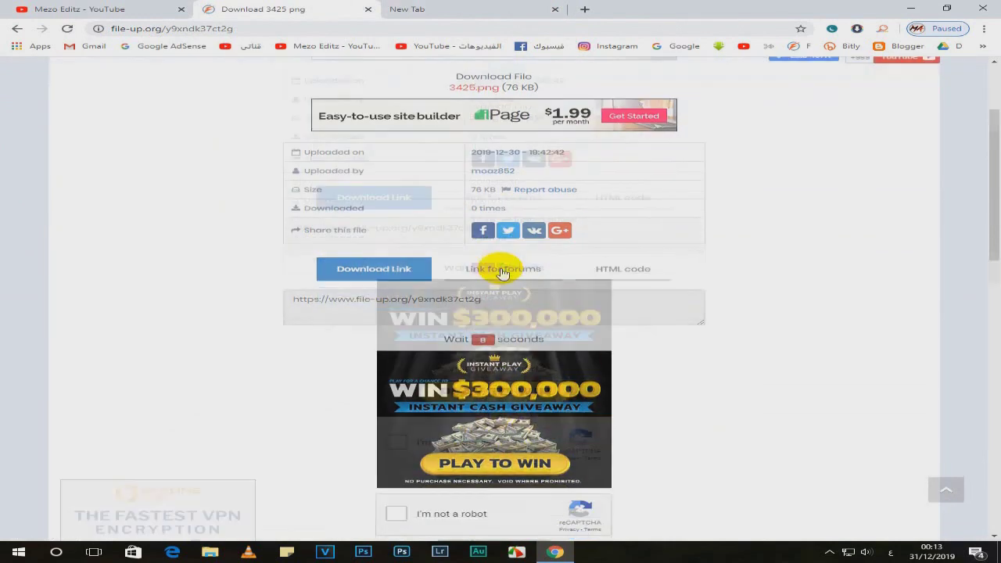
{"action": "scroll", "coordinate": [502, 272], "scroll_direction": "down", "scroll_amount": 1}
{"action": "scroll", "coordinate": [438, 258], "scroll_direction": "down", "scroll_amount": 2}
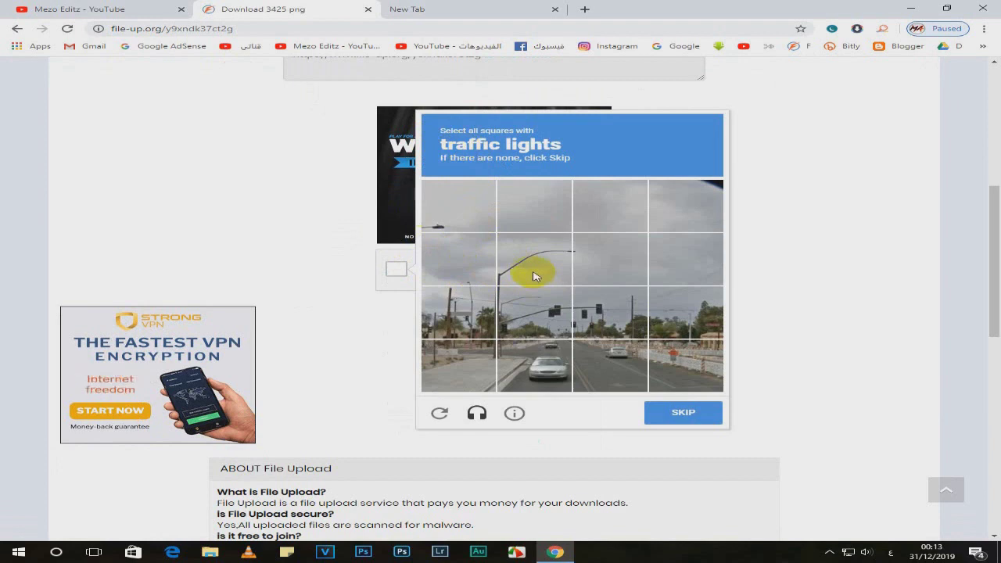
{"action": "left_click", "coordinate": [532, 304]}
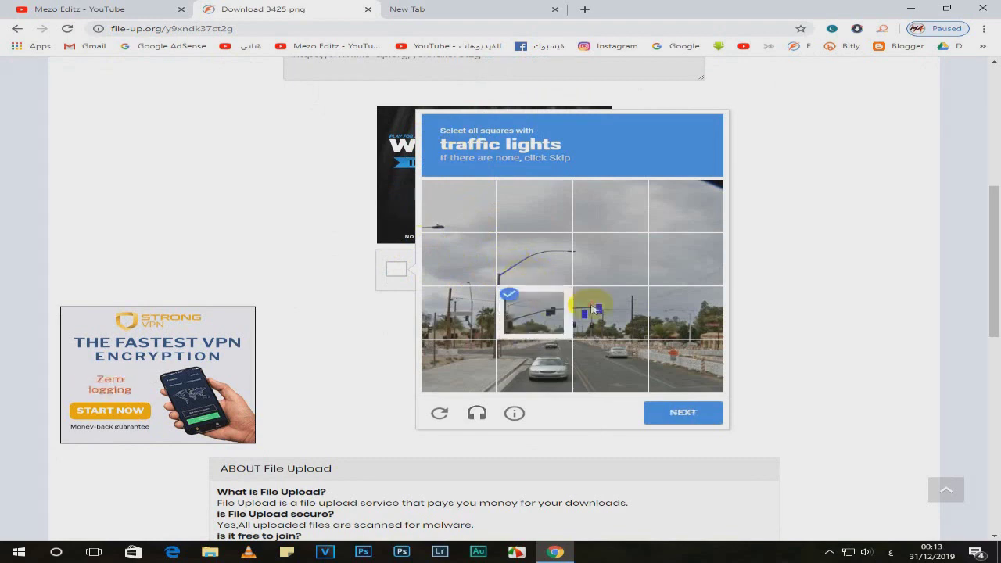
{"action": "left_click", "coordinate": [579, 305]}
{"action": "left_click", "coordinate": [468, 299]}
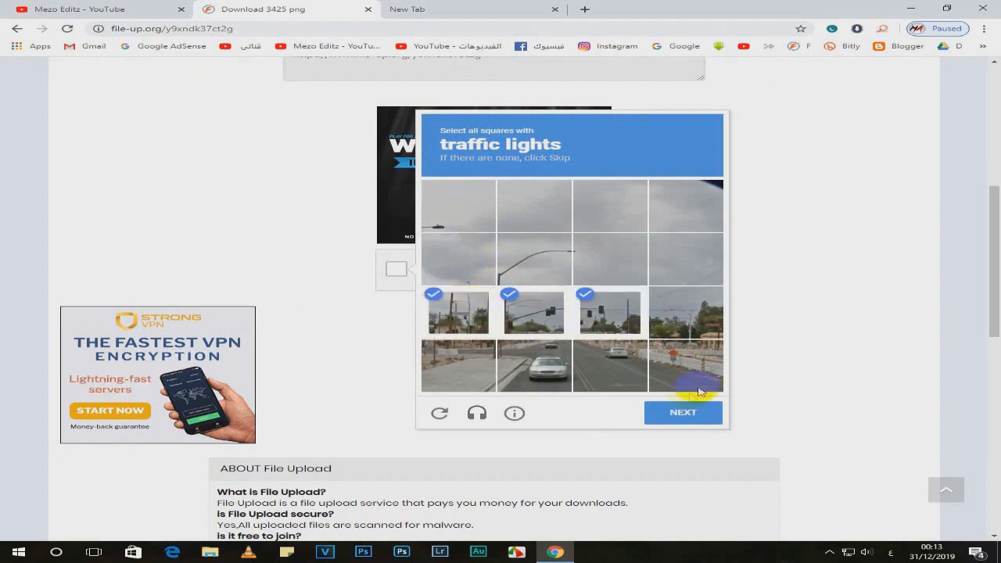
{"action": "left_click", "coordinate": [682, 413]}
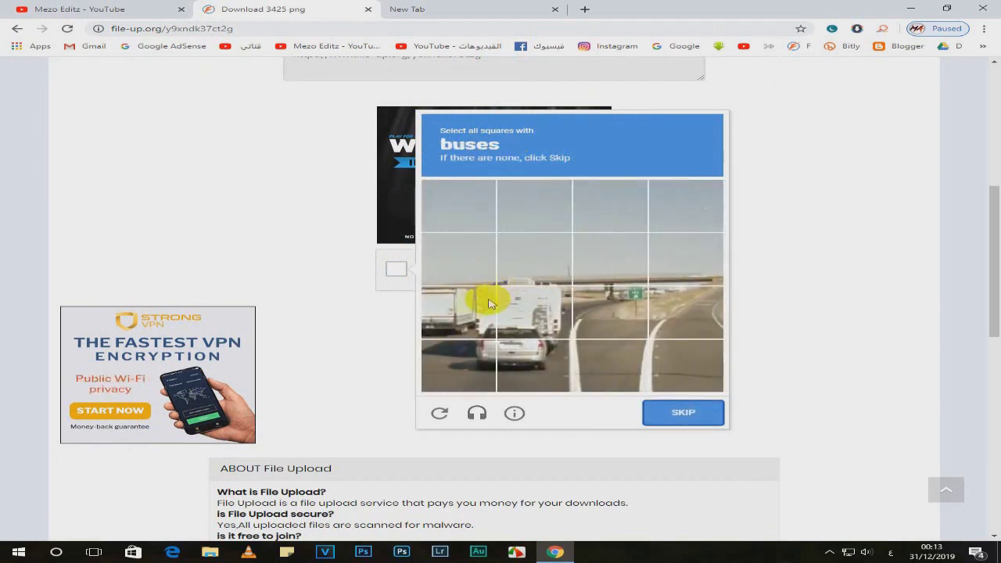
Finish the buses challenge and generate the download link for 3425.png
{"action": "left_click", "coordinate": [491, 301]}
{"action": "left_click", "coordinate": [512, 320]}
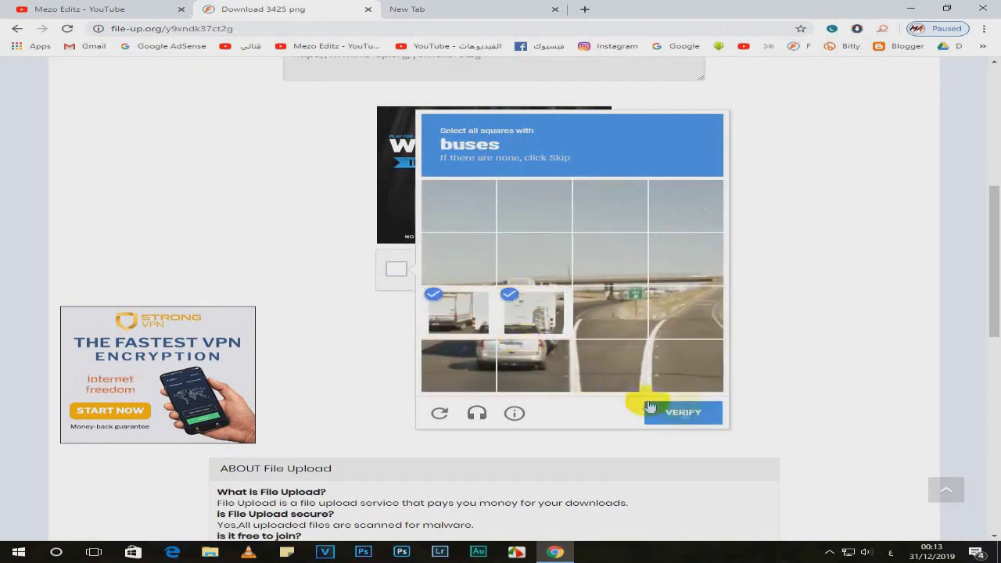
{"action": "left_click", "coordinate": [685, 415]}
{"action": "left_click", "coordinate": [473, 305]}
{"action": "left_click", "coordinate": [554, 9]}
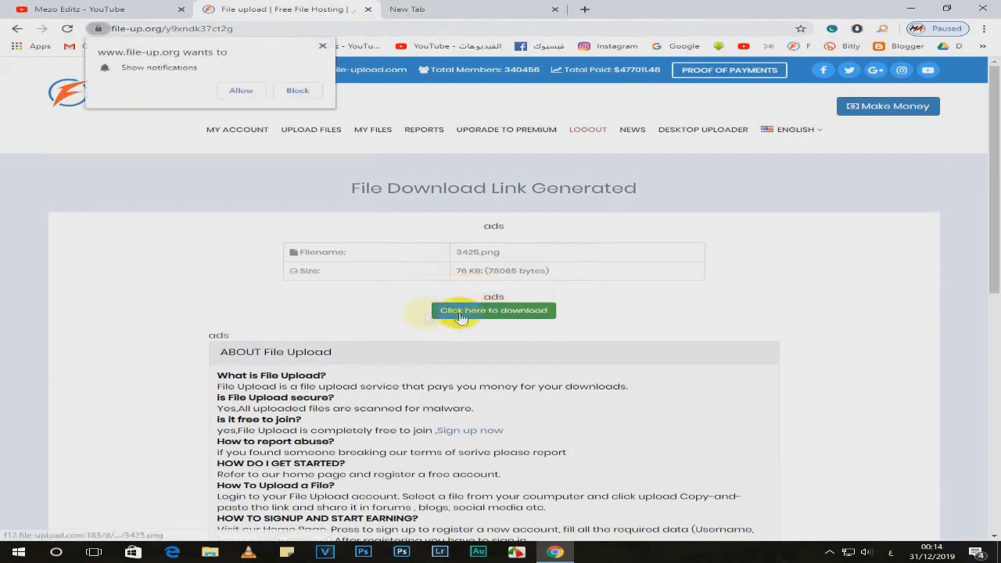
Download 3425.png (76 KB) and close the file-up.org page
{"action": "left_click", "coordinate": [486, 324]}
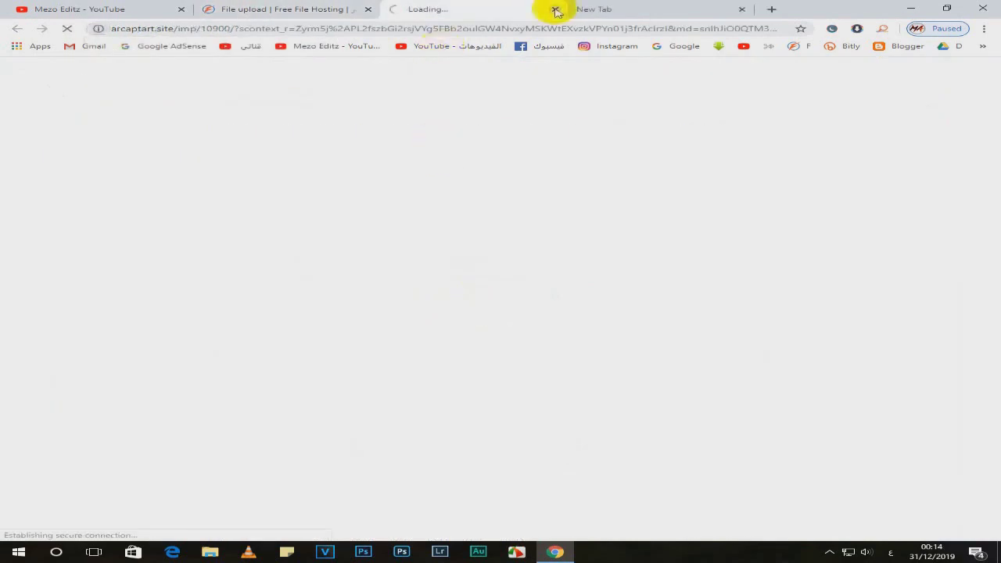
{"action": "left_click", "coordinate": [554, 9]}
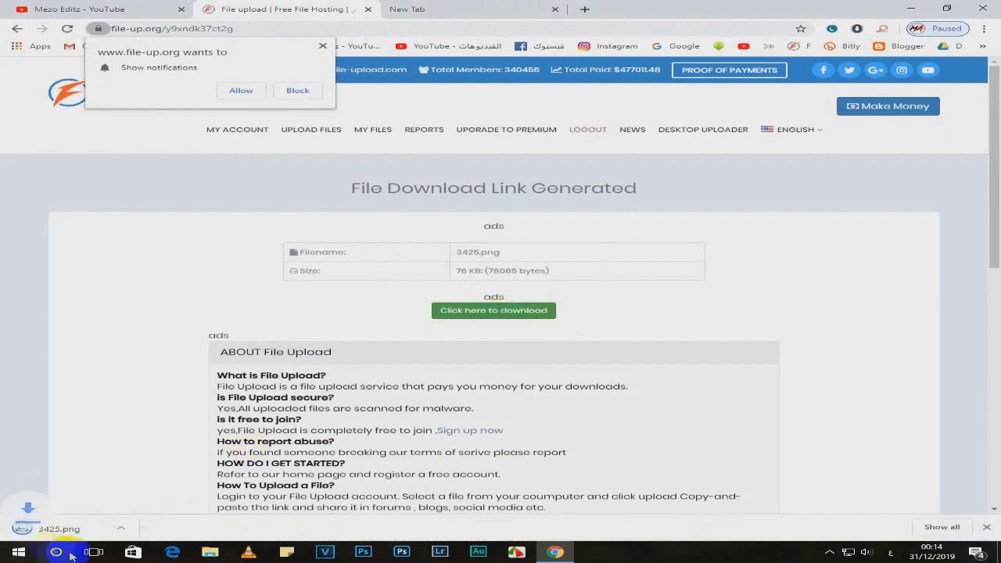
{"action": "left_click", "coordinate": [22, 530]}
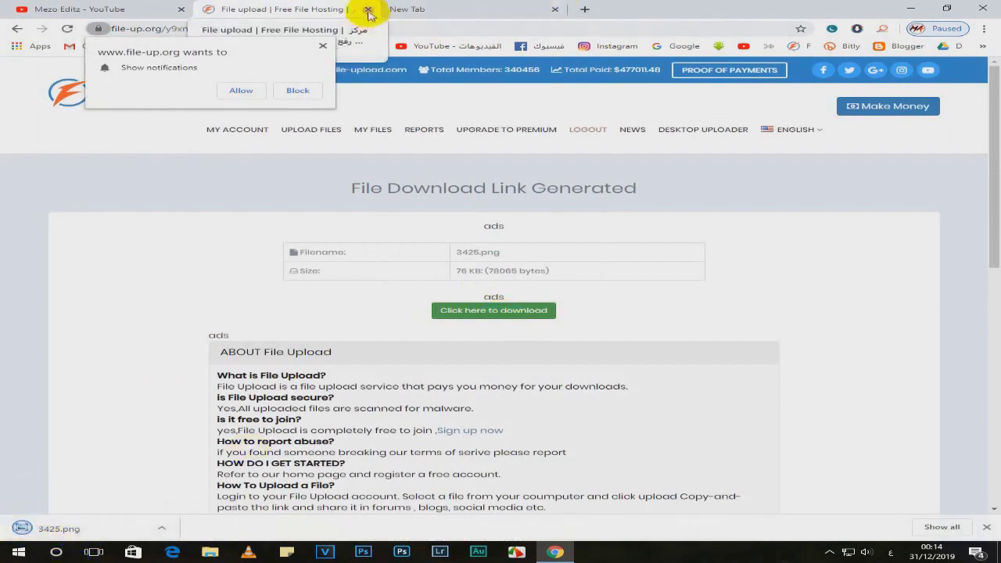
{"action": "left_click", "coordinate": [367, 9]}
Load the gsurl.in/hXGg short link and start its robot check
{"action": "left_click", "coordinate": [346, 31]}
{"action": "type", "text": "gsurl.in/hXGg"}
{"action": "key", "text": "Return"}
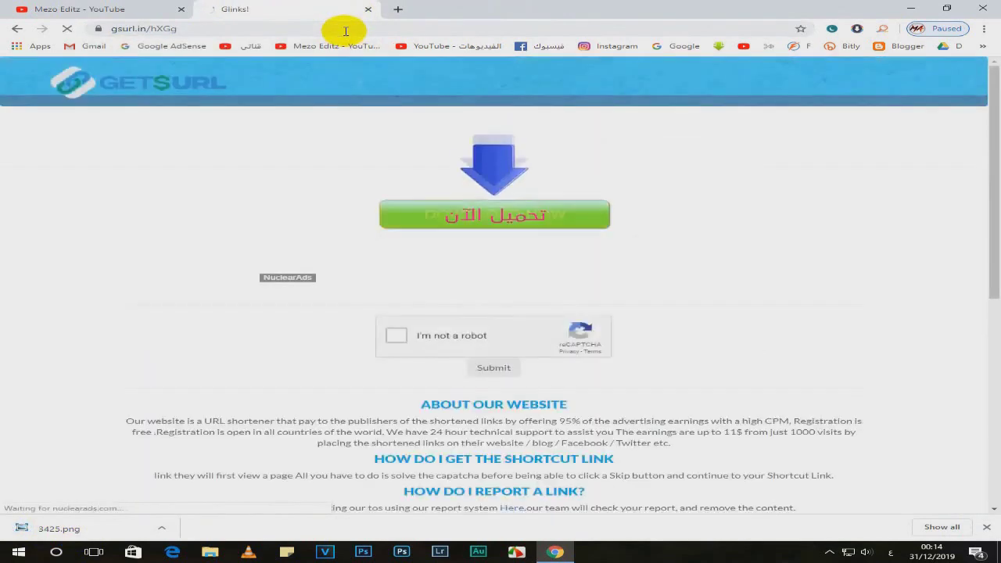
{"action": "left_click", "coordinate": [405, 342]}
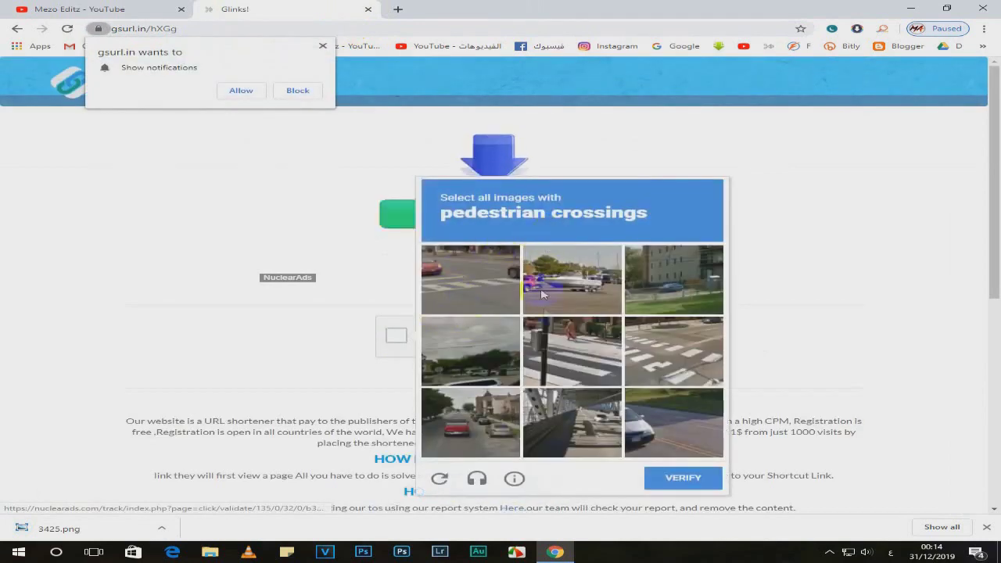
Solve the pedestrian-crossing captcha, submit it, and skip the ad to reach file4.net
{"action": "left_click", "coordinate": [542, 294]}
{"action": "left_click", "coordinate": [553, 9]}
{"action": "left_click", "coordinate": [572, 350]}
{"action": "left_click", "coordinate": [673, 350]}
{"action": "left_click", "coordinate": [470, 279]}
{"action": "left_click", "coordinate": [683, 477]}
{"action": "left_click", "coordinate": [471, 364]}
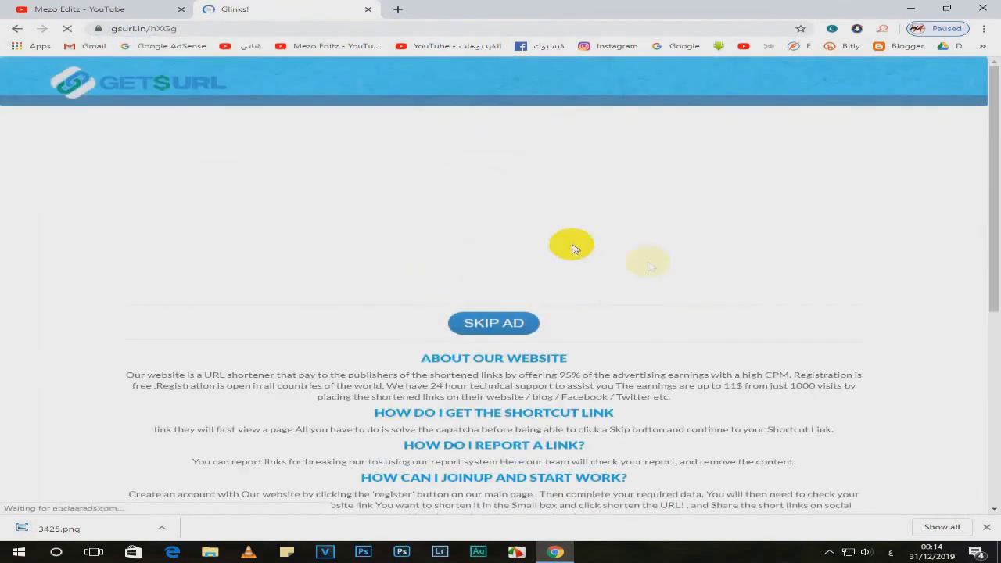
{"action": "left_click", "coordinate": [481, 312]}
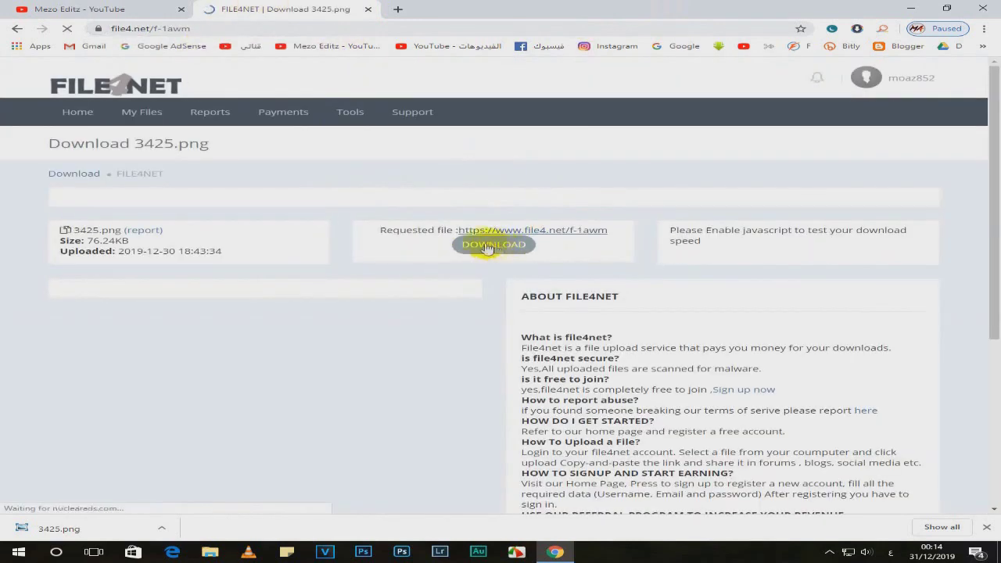
Request the 3425.png download and solve the traffic-light captcha challenge
{"action": "left_click", "coordinate": [488, 247]}
{"action": "left_click", "coordinate": [554, 9]}
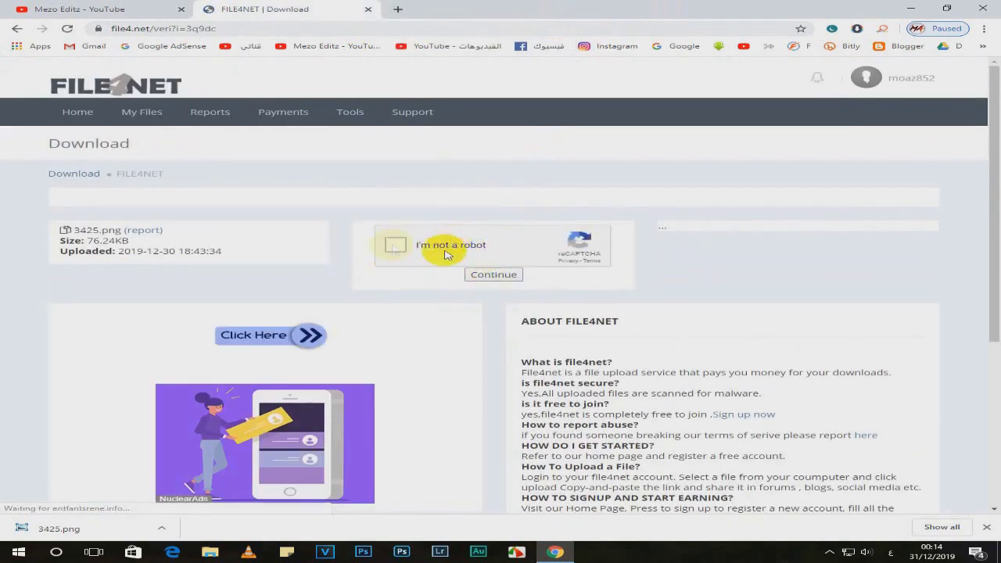
{"action": "left_click", "coordinate": [392, 238]}
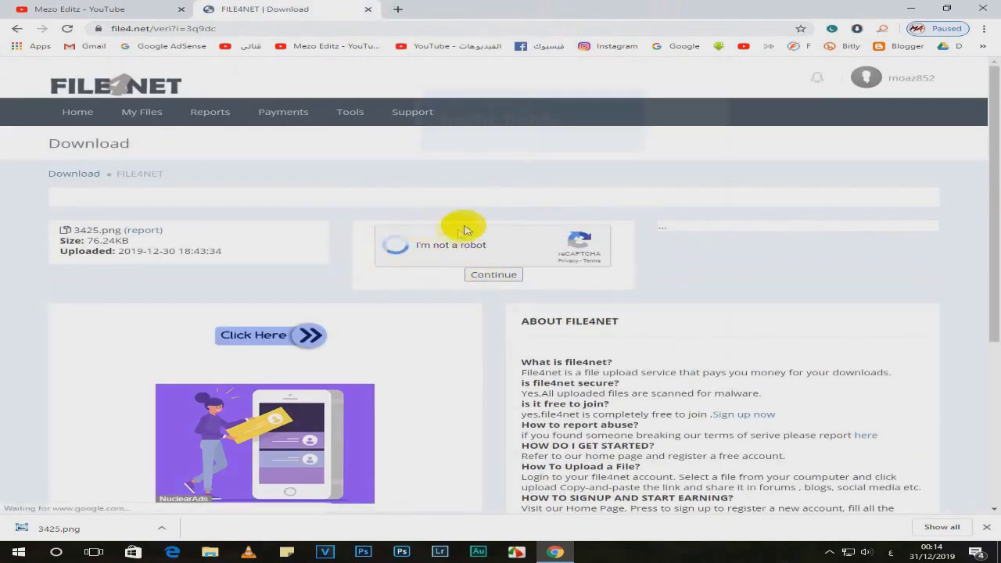
{"action": "left_click", "coordinate": [468, 285]}
{"action": "left_click", "coordinate": [622, 286]}
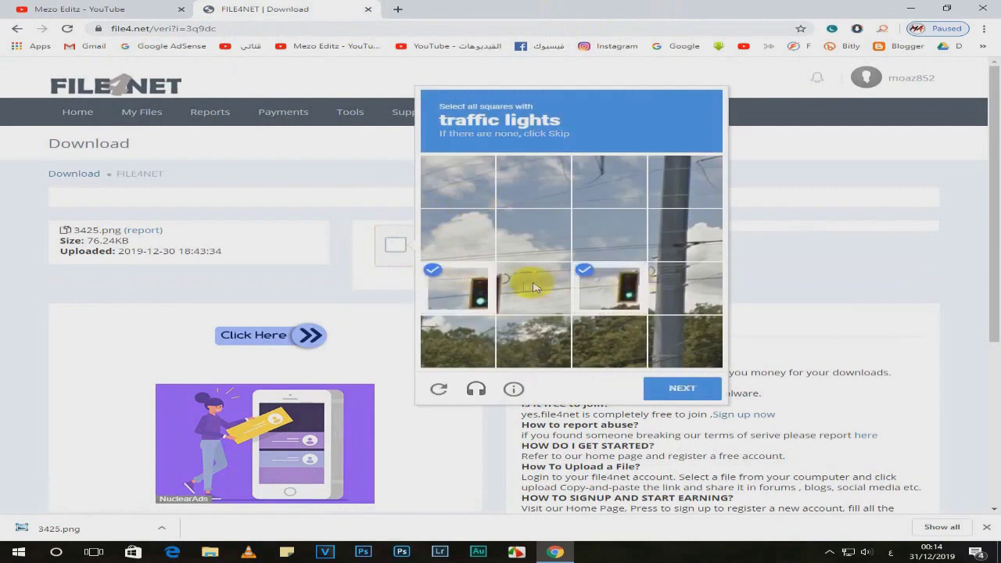
{"action": "left_click", "coordinate": [534, 287]}
{"action": "left_click", "coordinate": [681, 388]}
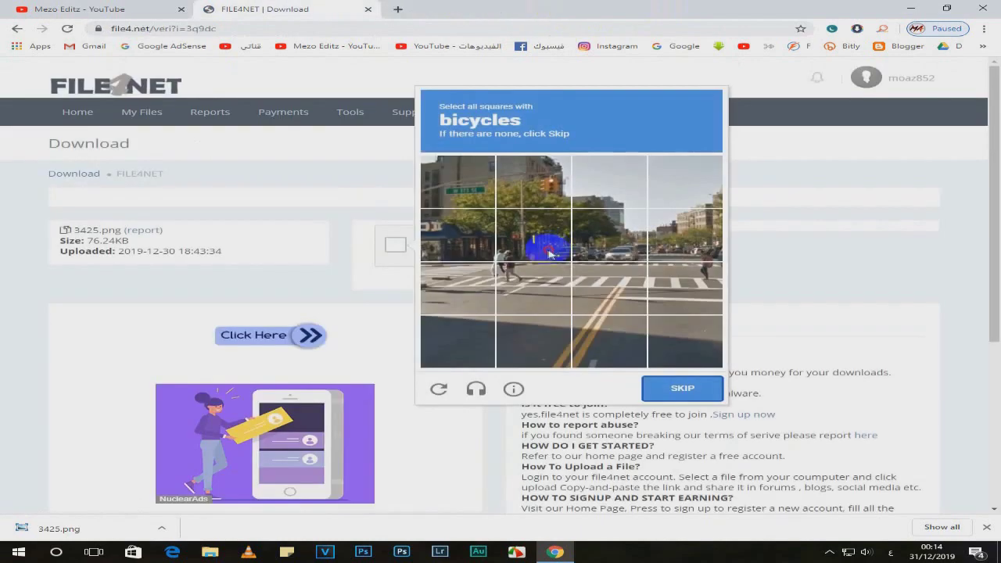
Pass the bicycles challenge and, after the countdown, download 3425 (1).png
{"action": "left_click", "coordinate": [550, 253]}
{"action": "left_click", "coordinate": [611, 235]}
{"action": "left_click", "coordinate": [680, 234]}
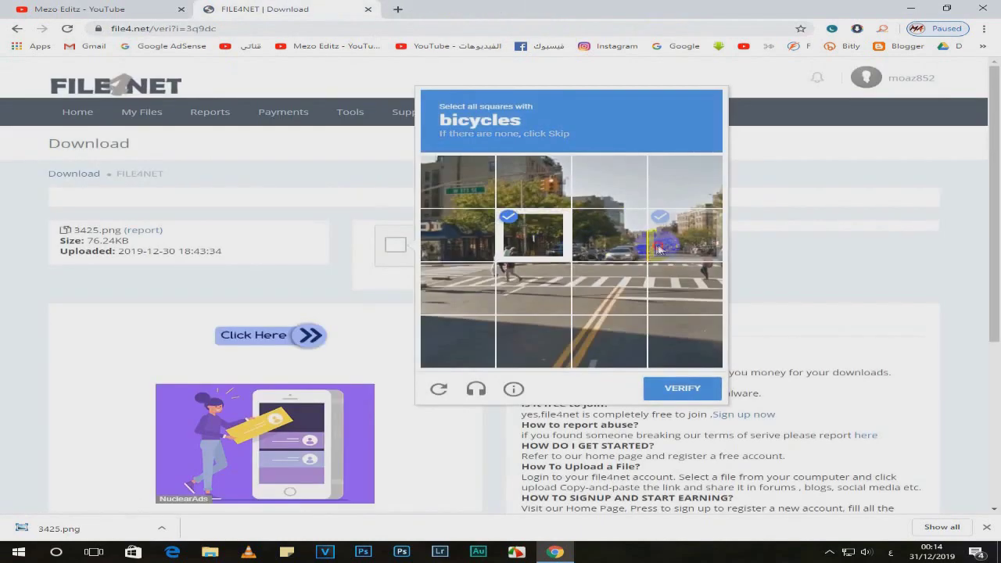
{"action": "left_click", "coordinate": [674, 391]}
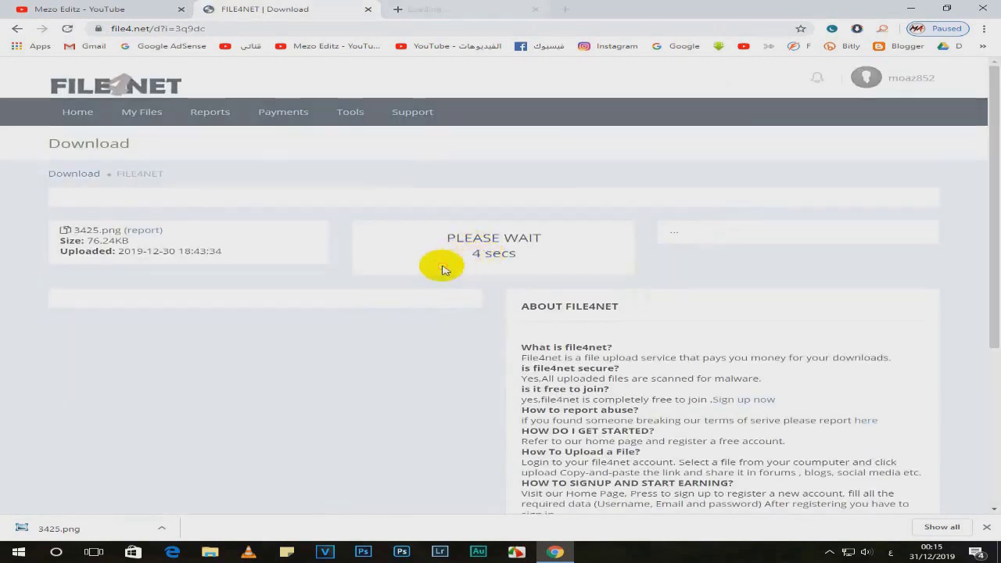
{"action": "left_click", "coordinate": [441, 263]}
{"action": "left_click", "coordinate": [556, 9]}
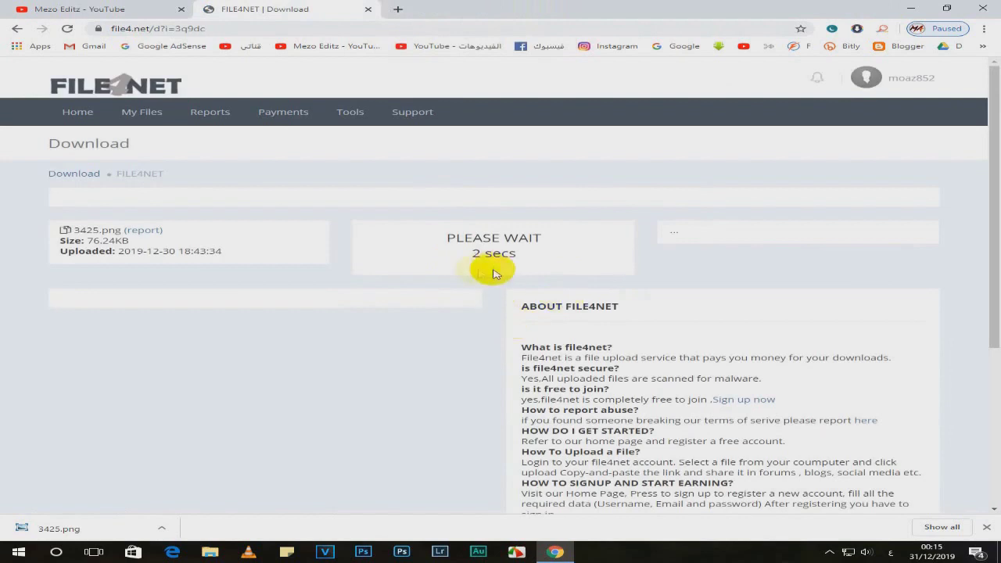
{"action": "left_click", "coordinate": [479, 237]}
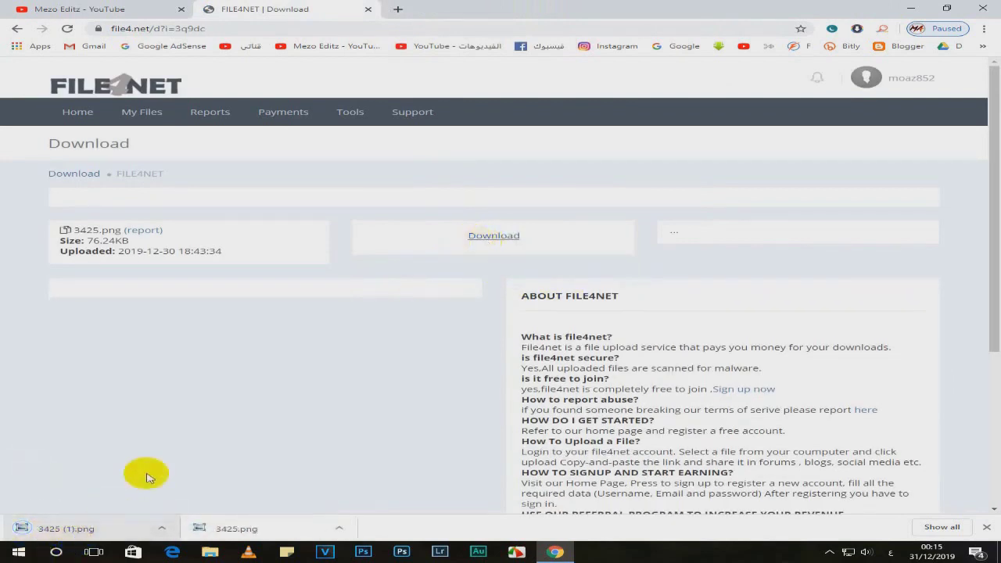